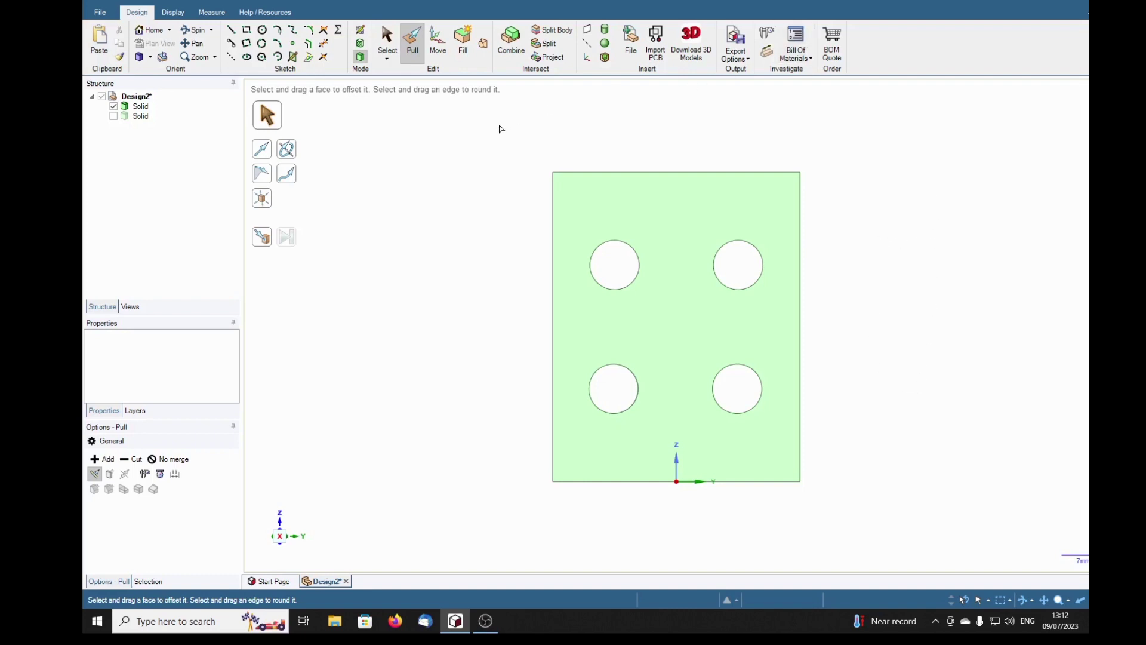
# Dimension the horizontal distance from the plate's left edge to the centre of the upper-left hole, placing it above the hole
pyautogui.click(672, 225)
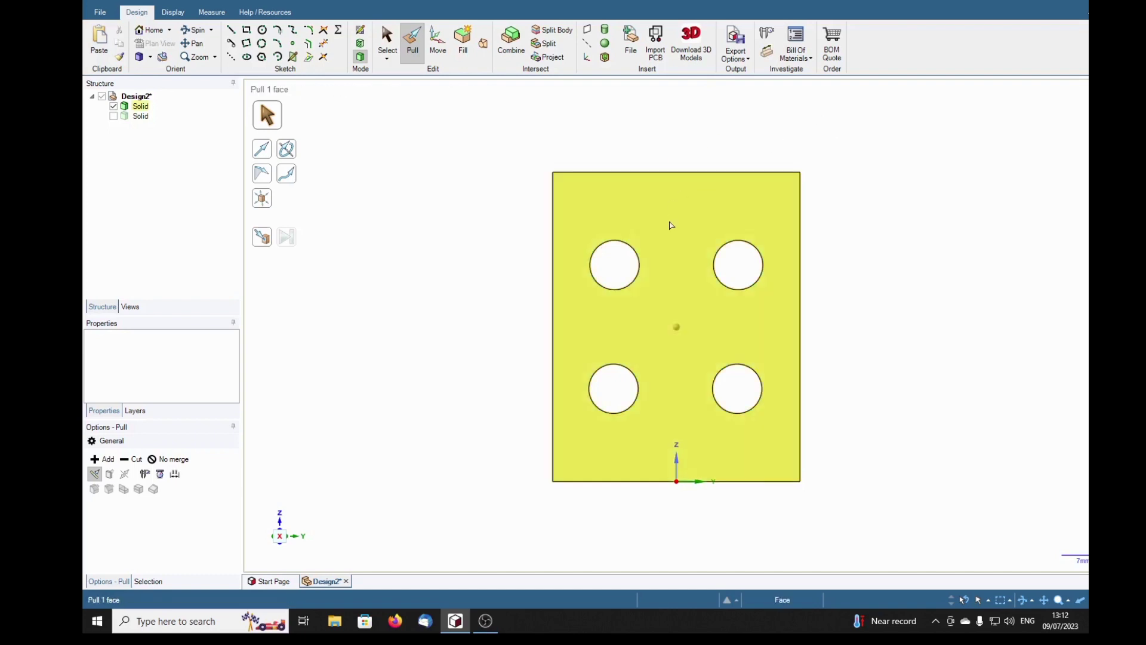
pyautogui.click(670, 214)
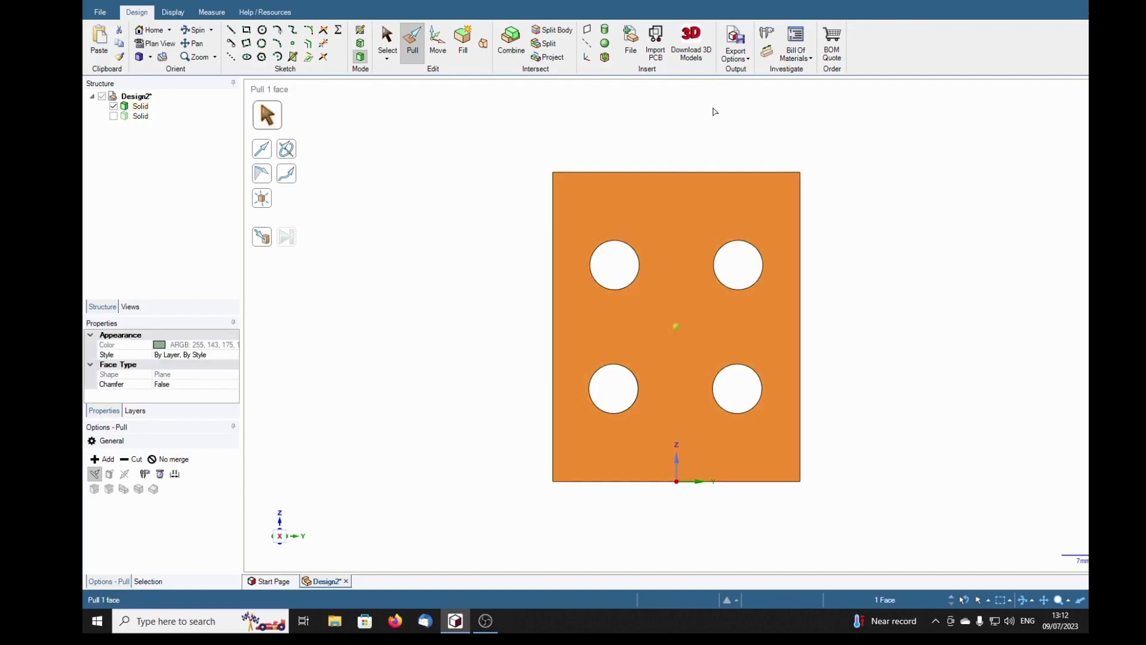
pyautogui.click(768, 53)
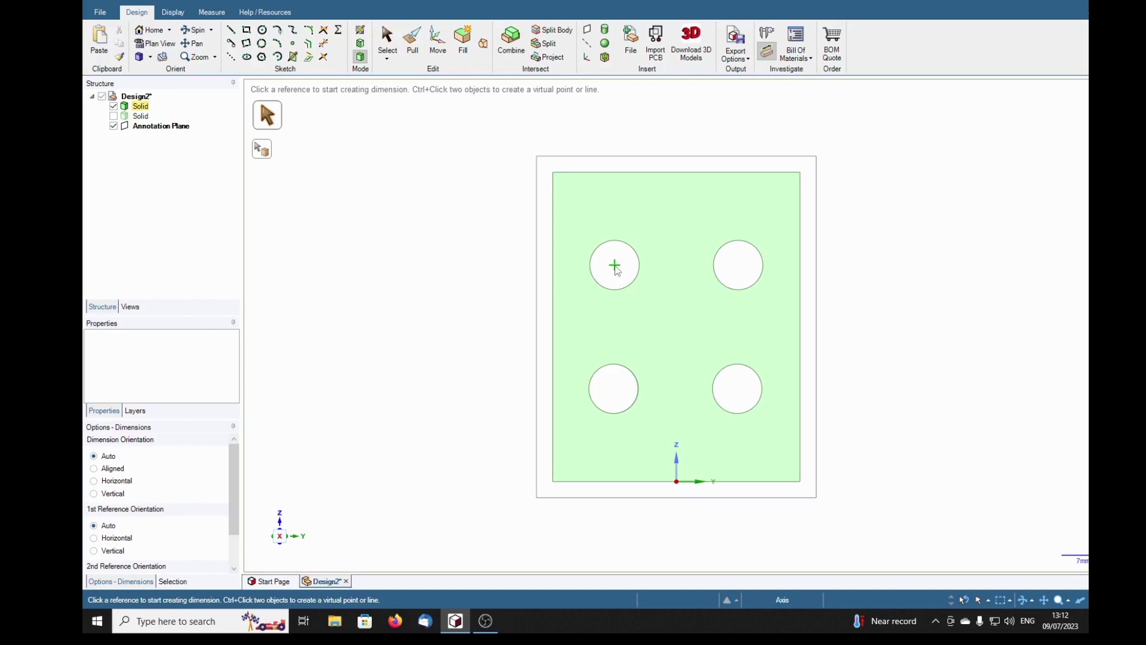
pyautogui.click(553, 266)
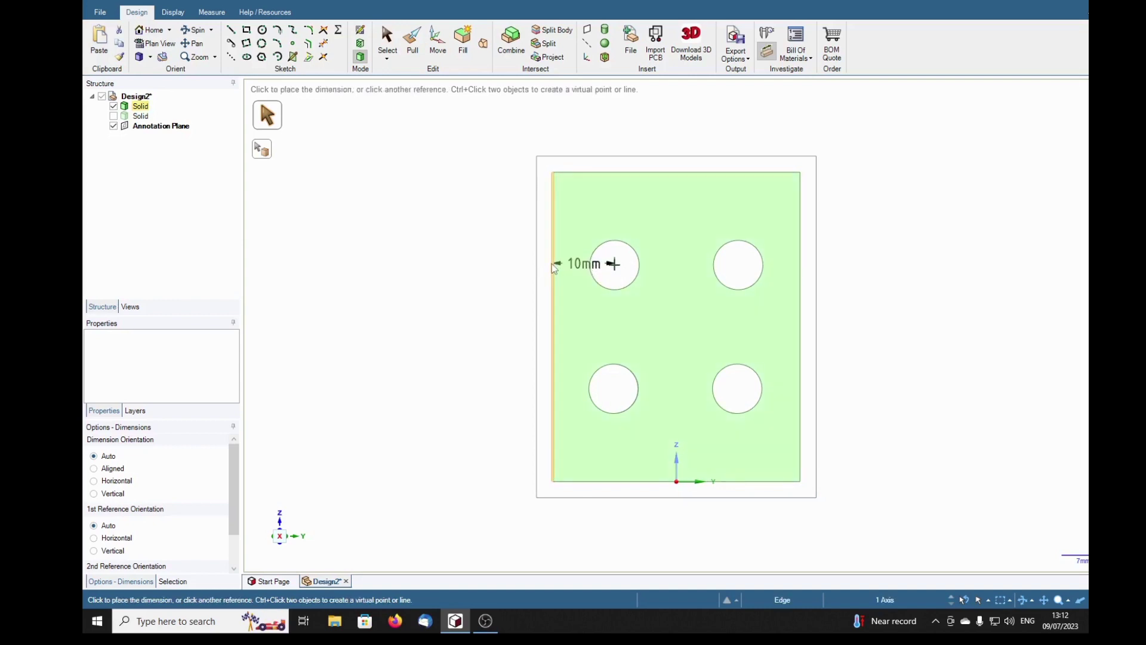
pyautogui.click(553, 267)
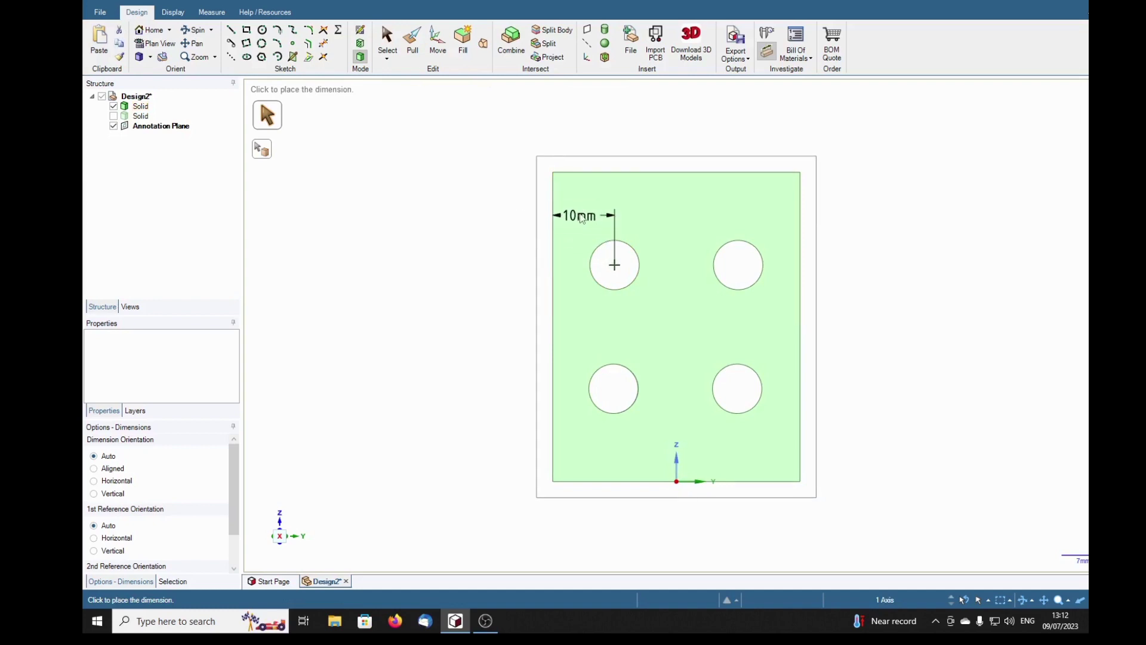
pyautogui.click(592, 209)
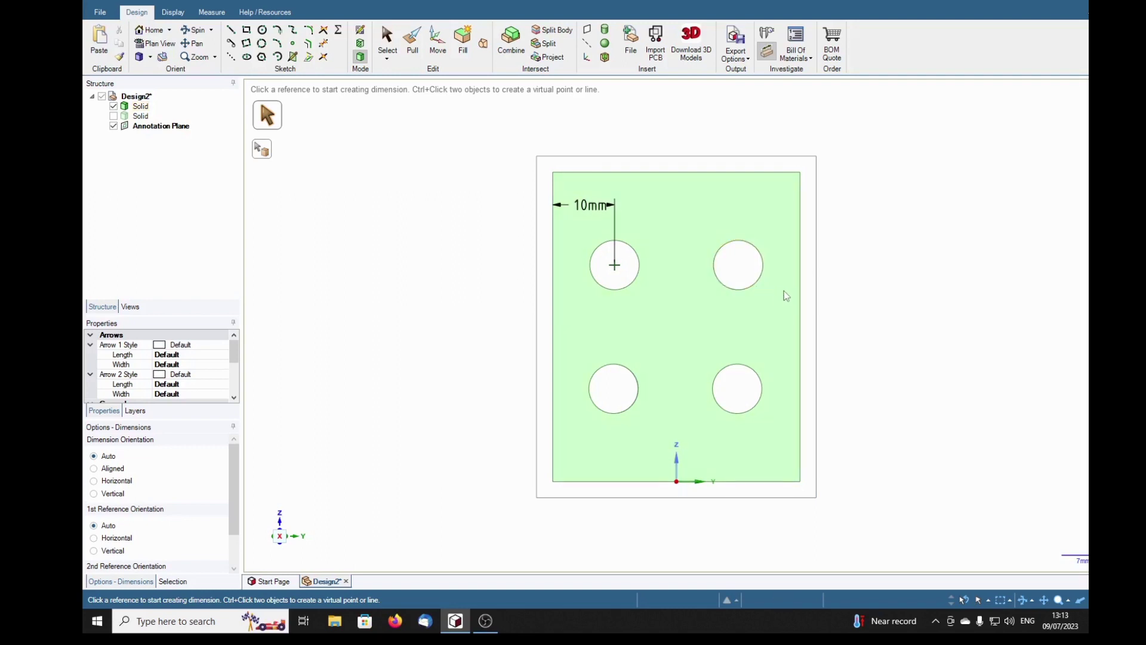
# Dimension the gap between the plate's right edge and the upper-right hole, and that hole's diameter, placing both above the hole
pyautogui.click(802, 266)
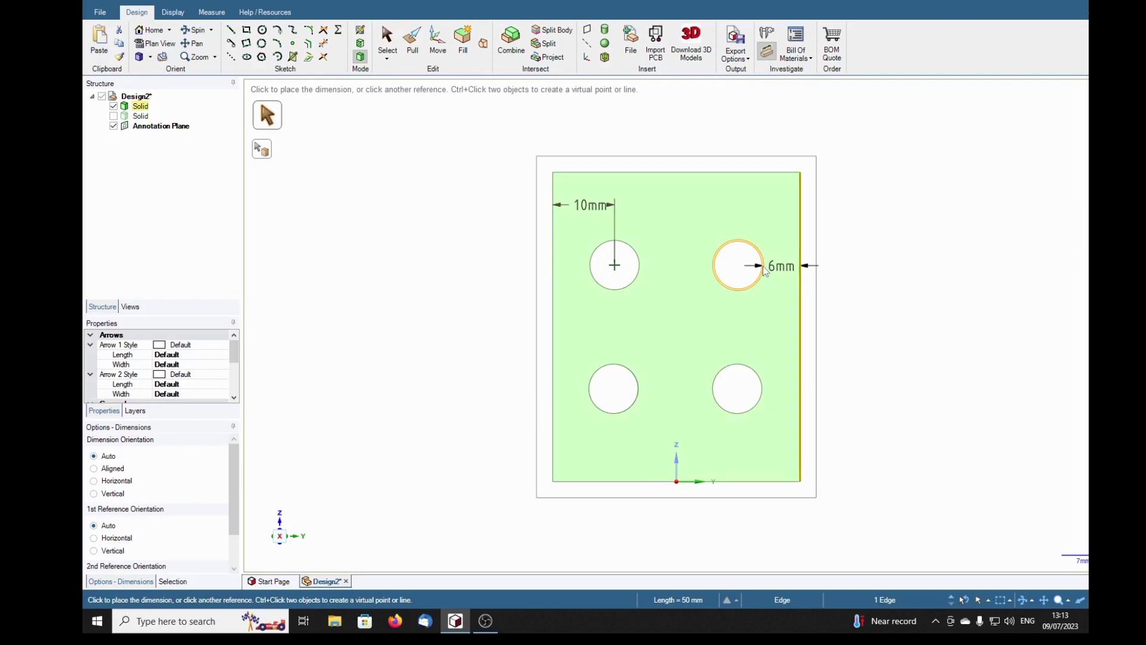
pyautogui.click(765, 270)
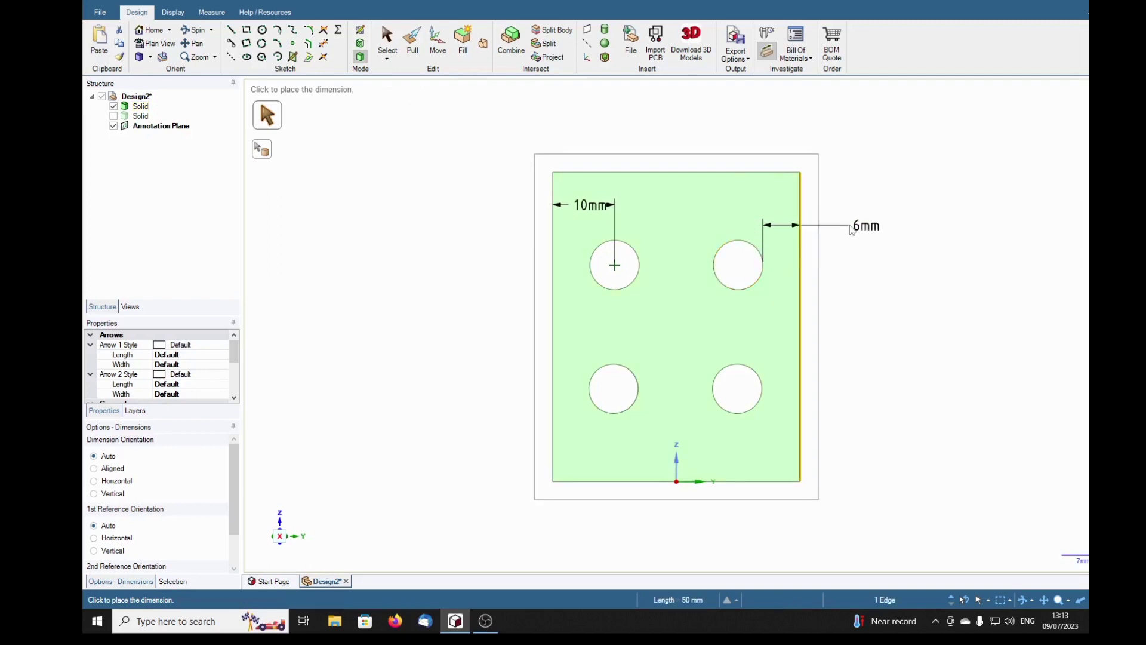
pyautogui.click(852, 213)
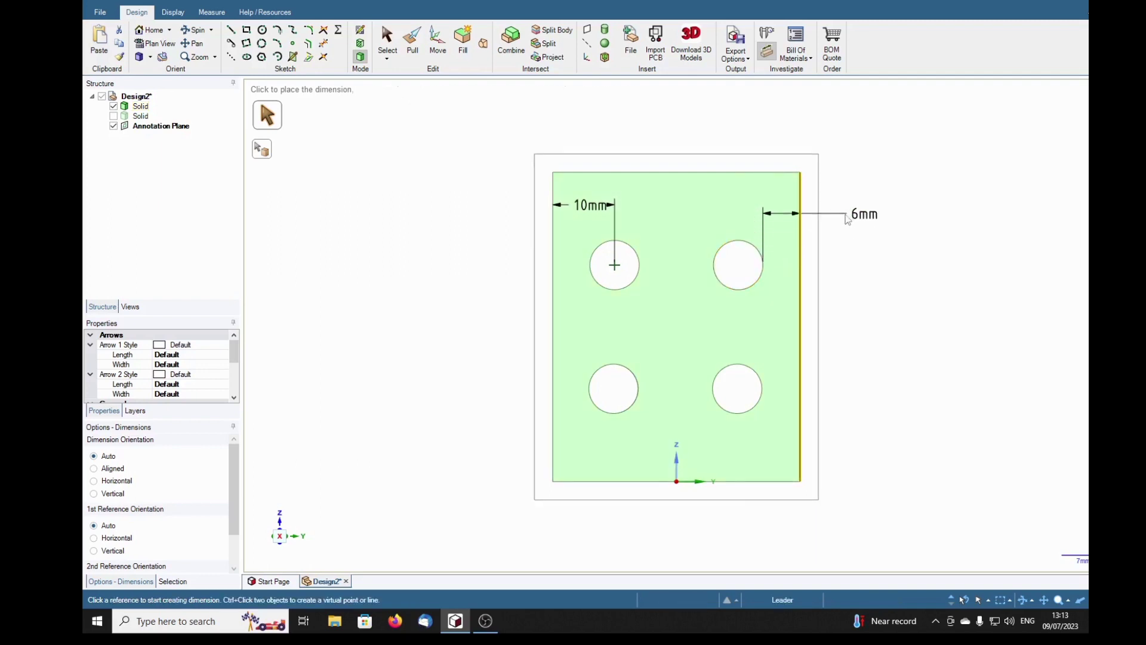
pyautogui.click(766, 270)
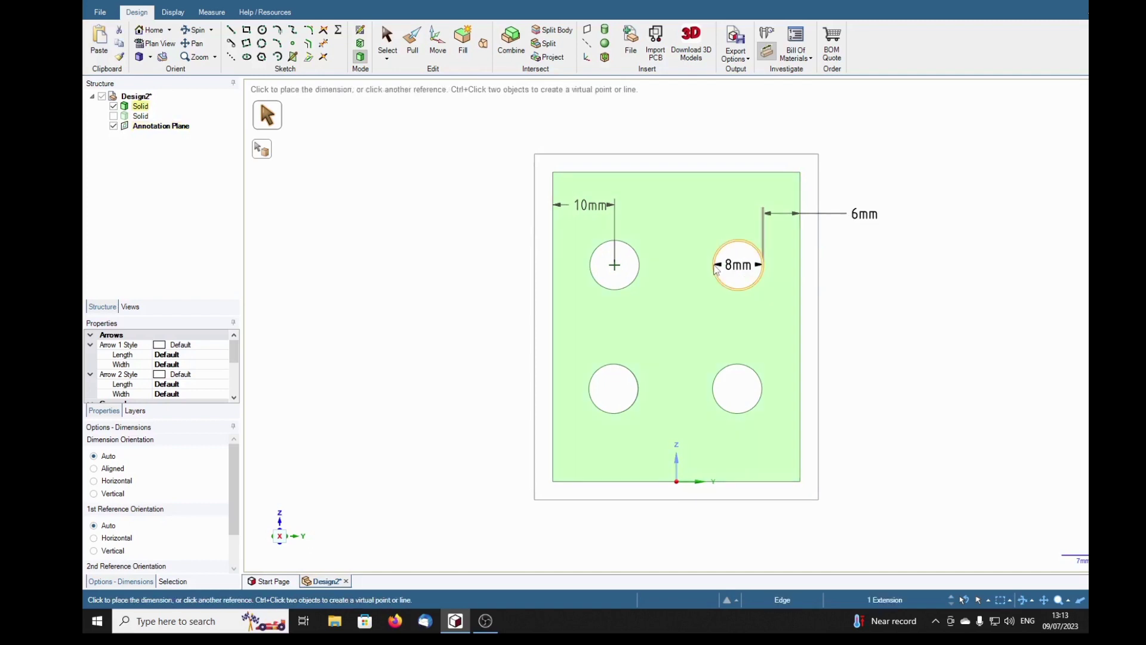
pyautogui.click(717, 270)
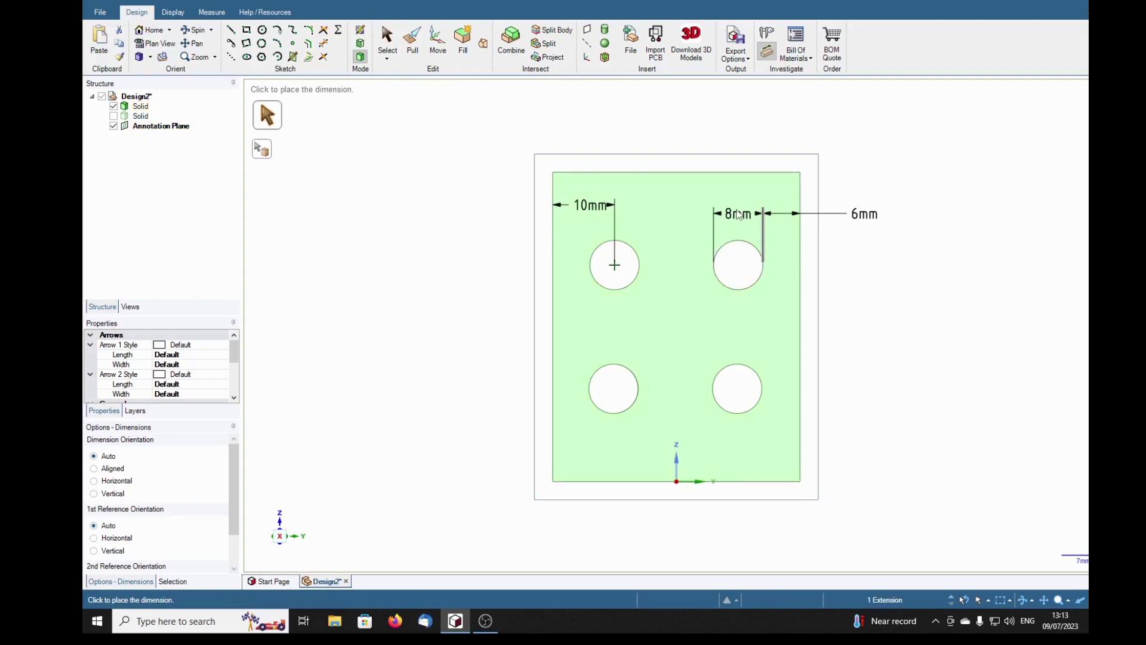
pyautogui.click(739, 214)
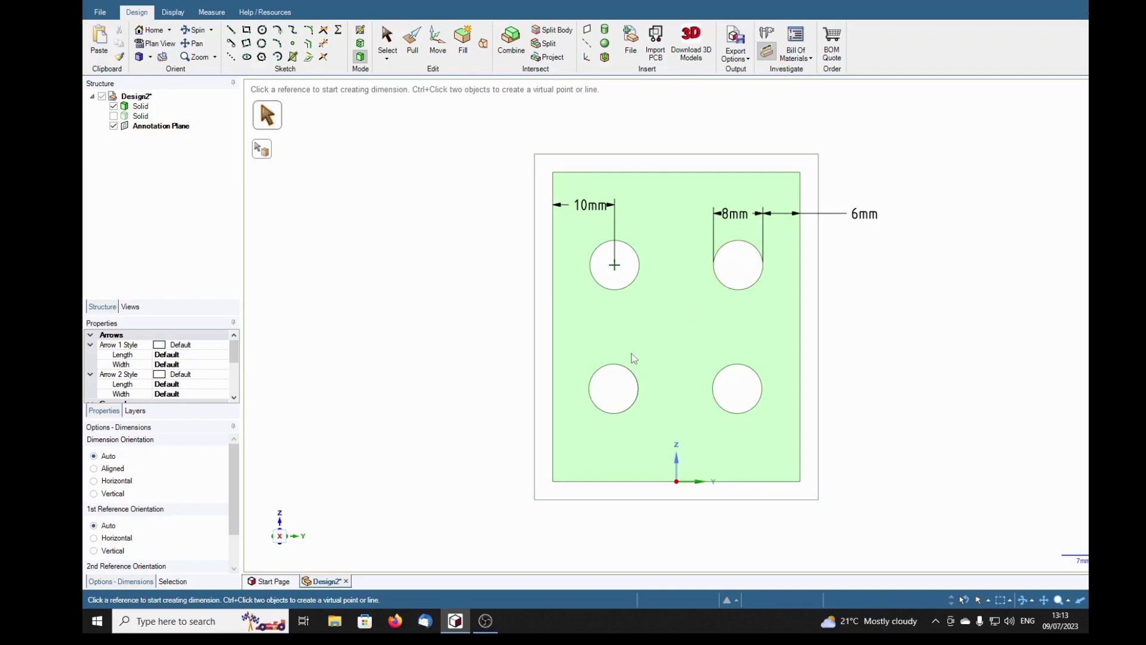
# Dimension the gap from the lower-left hole to the plate's left edge, and that hole's diameter, aligning both above the hole
pyautogui.click(590, 394)
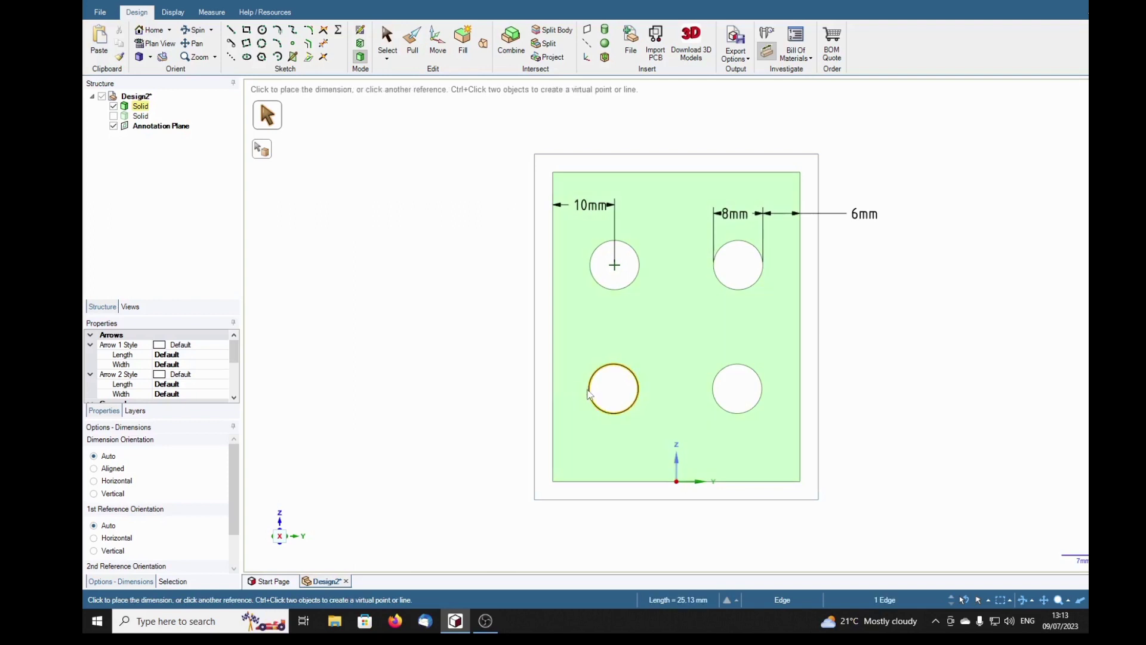
pyautogui.click(553, 391)
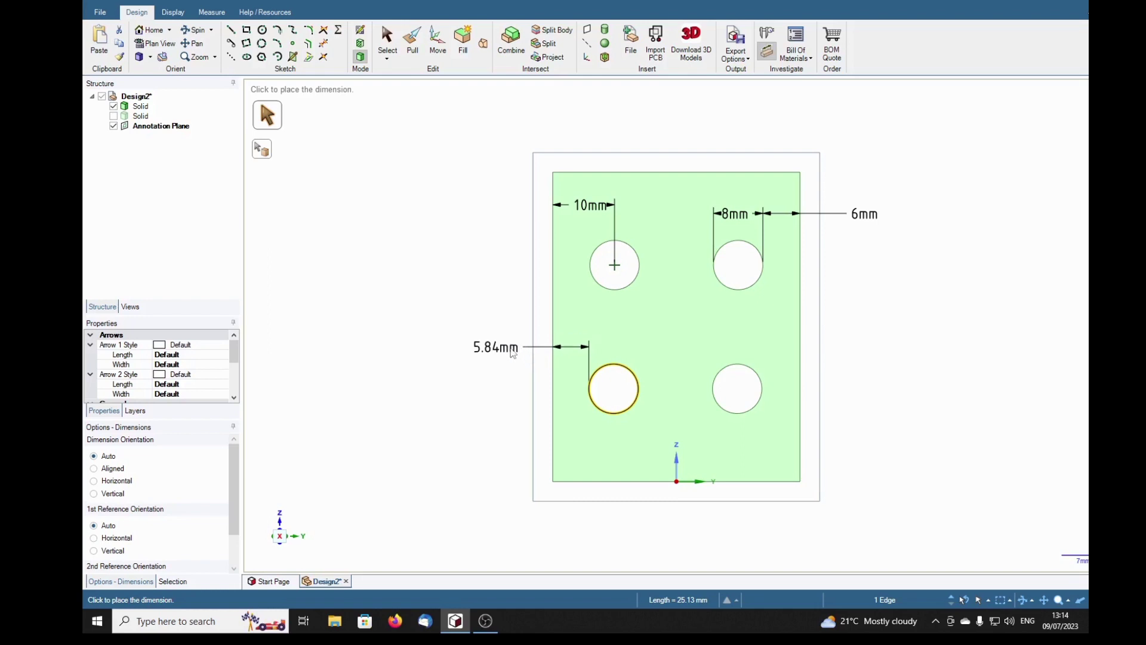
pyautogui.click(515, 354)
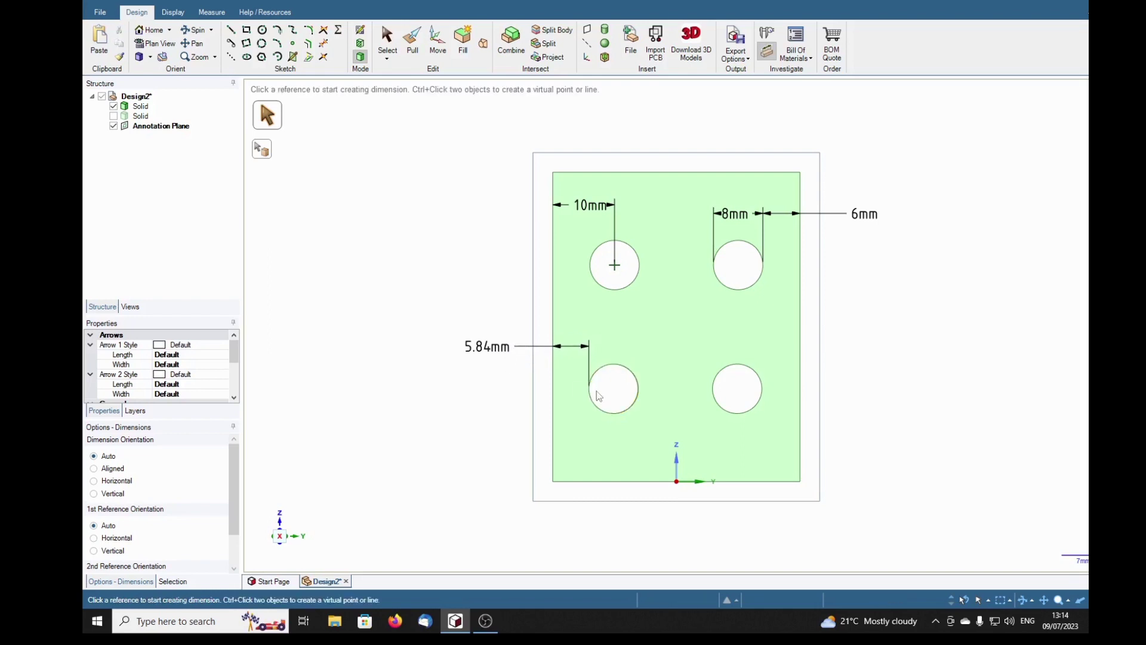
pyautogui.click(639, 390)
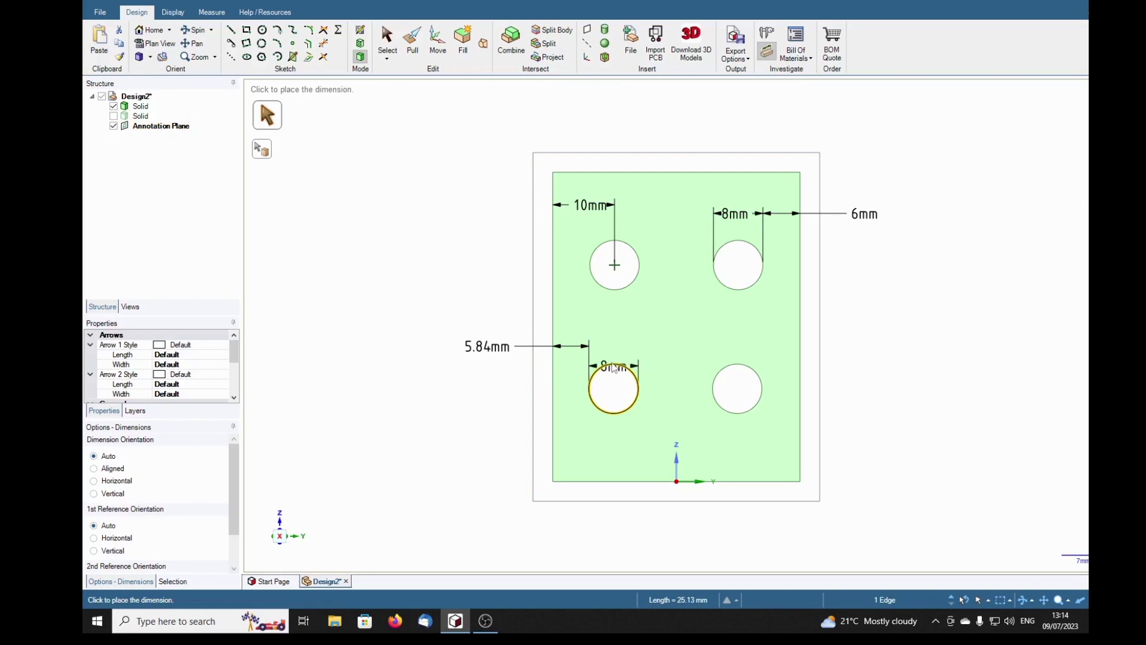
pyautogui.click(617, 353)
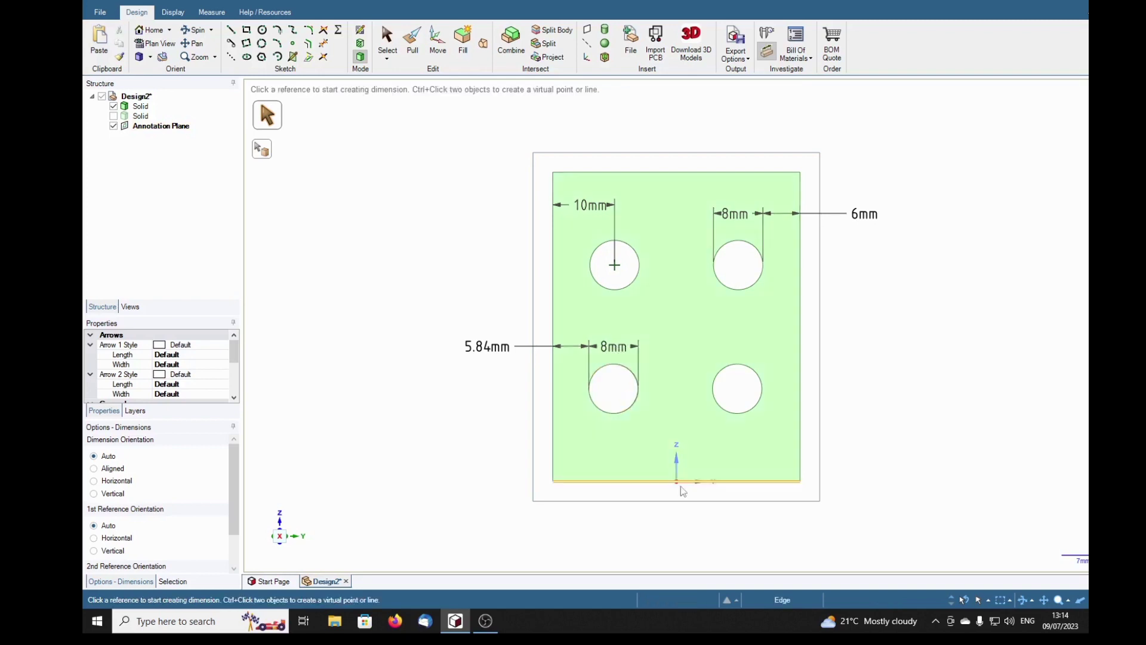
# Dimension the vertical gap between the two right-hand holes, placing it beside them
pyautogui.click(739, 367)
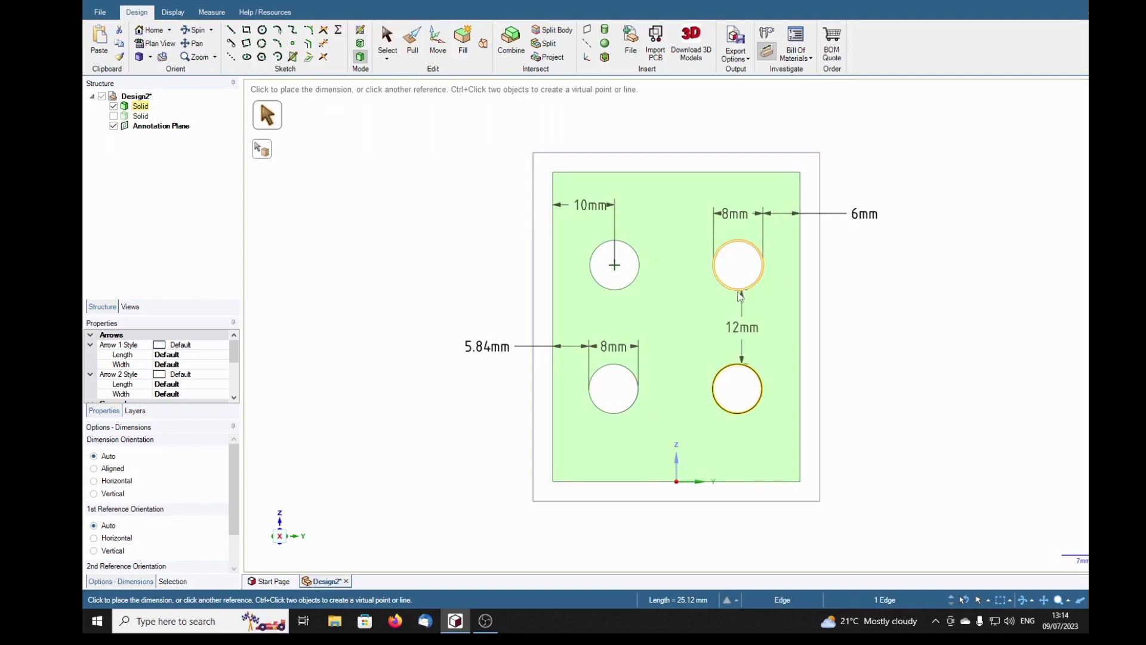
pyautogui.click(743, 296)
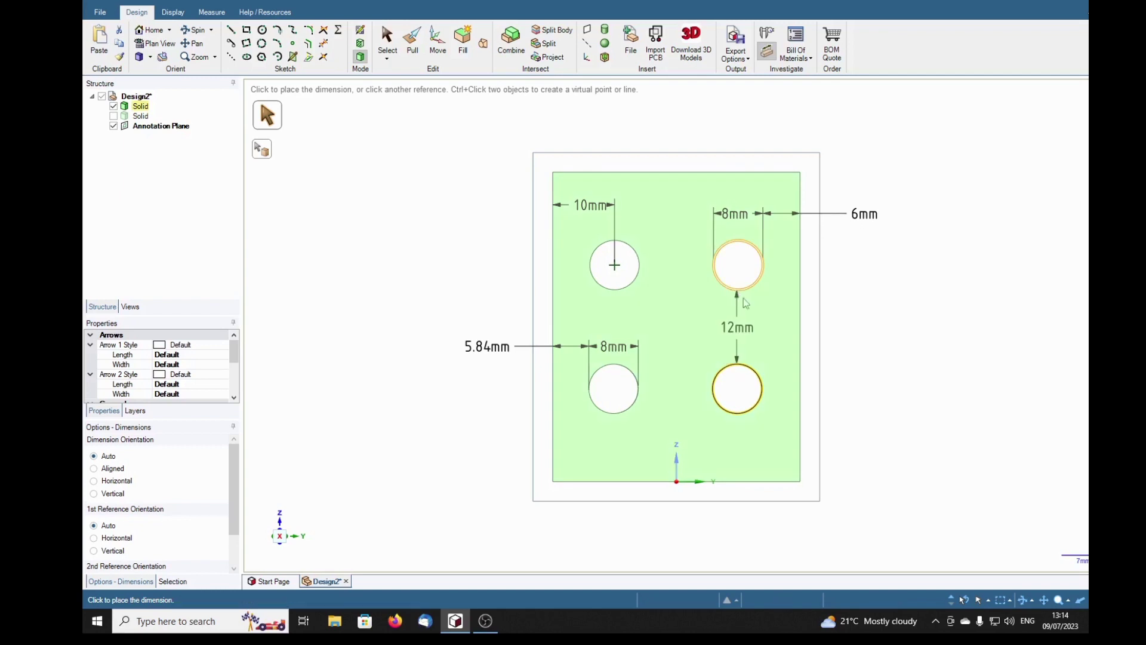
pyautogui.click(771, 332)
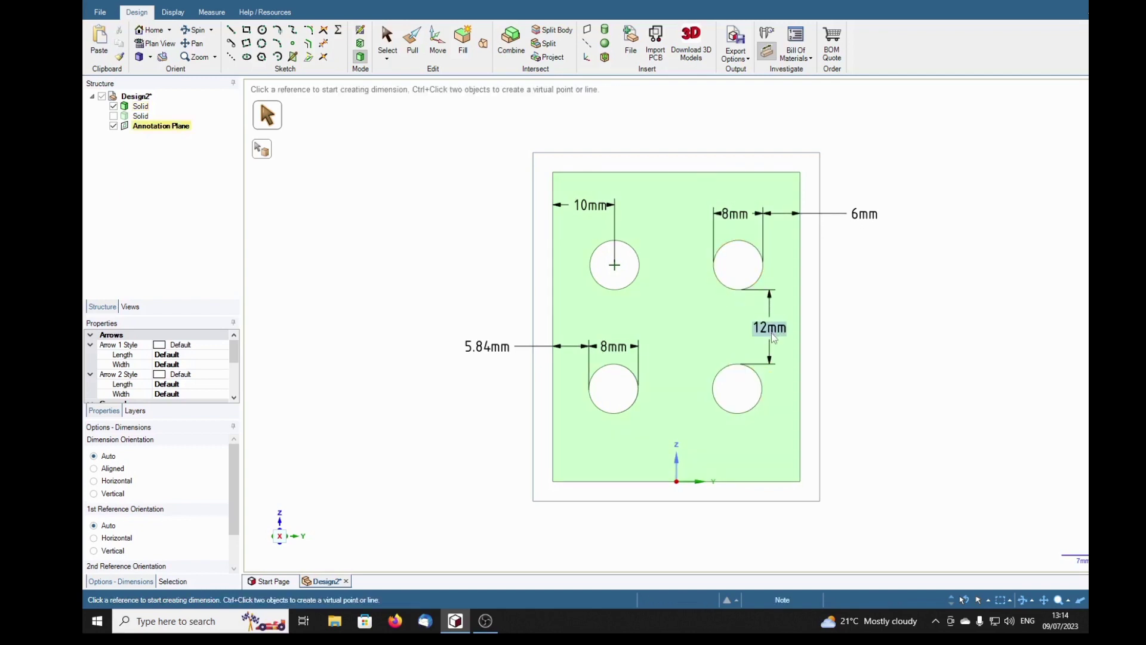
# Dimension the lower-right hole's diameter below the hole and its gap to the plate's right edge, with both texts outside the plate
pyautogui.click(764, 397)
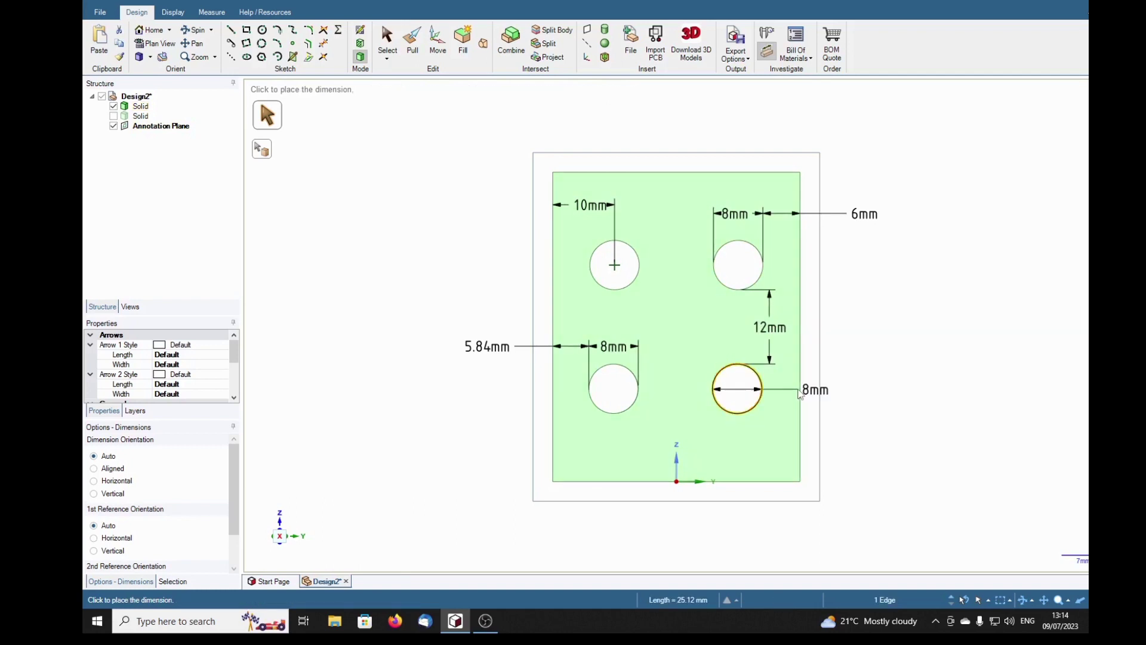
pyautogui.click(837, 398)
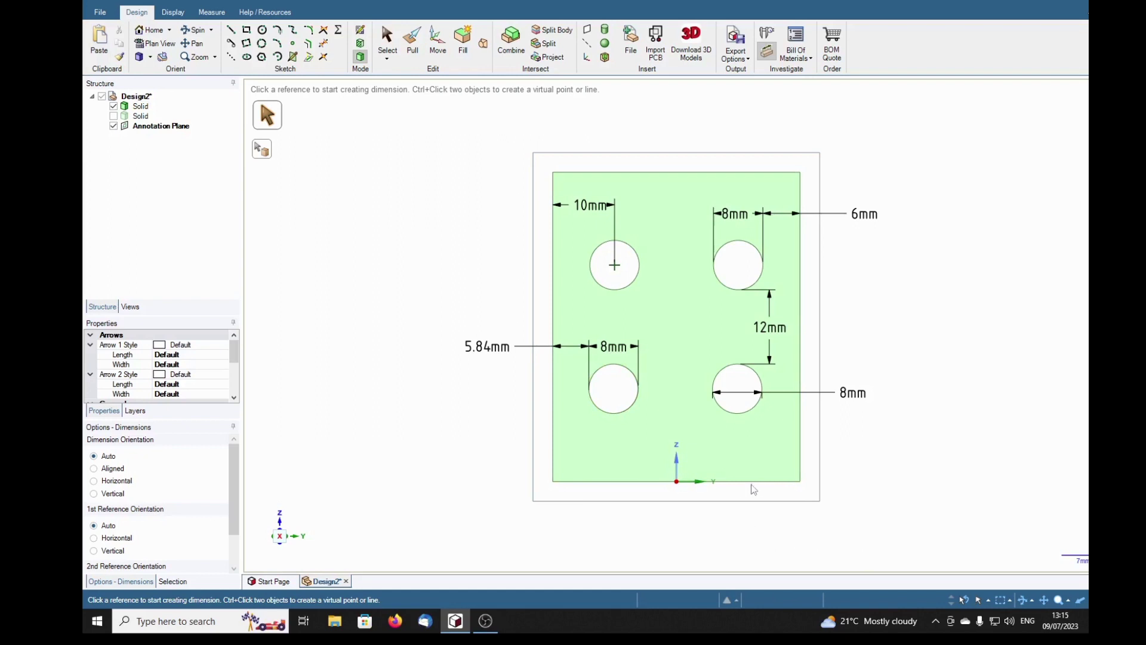
pyautogui.click(854, 393)
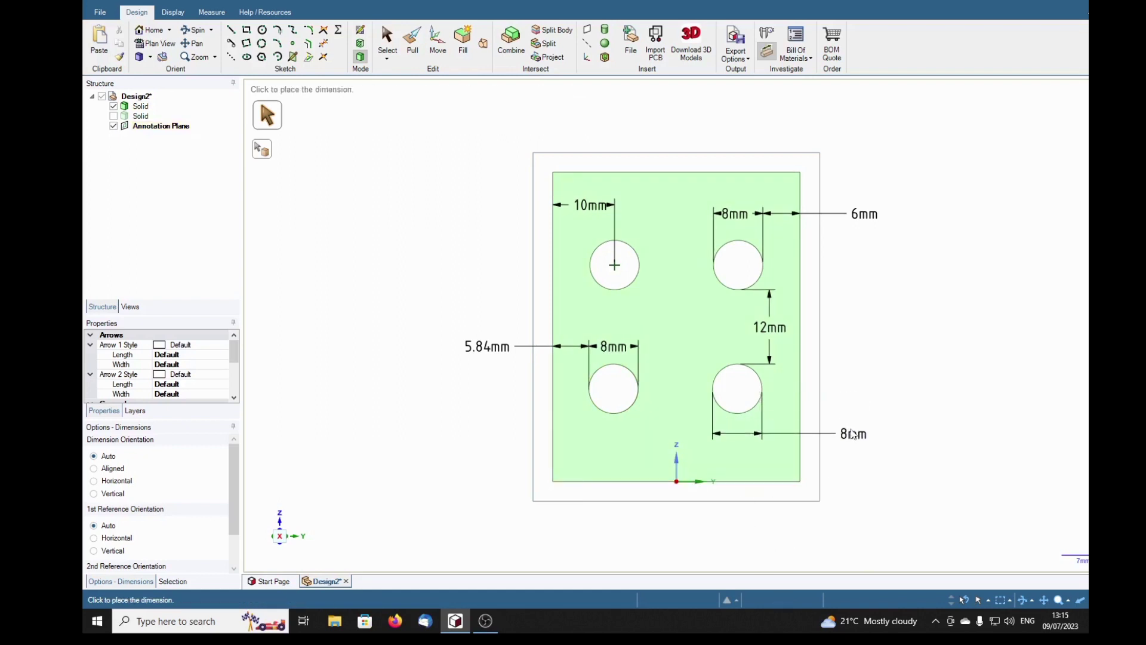
pyautogui.click(853, 435)
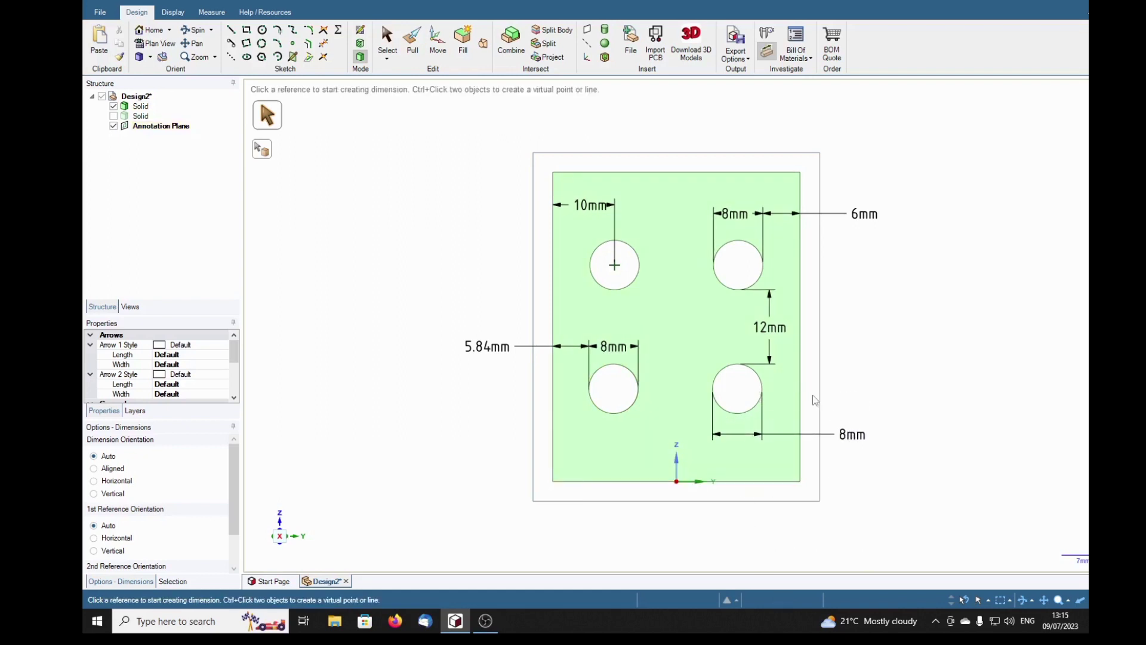
pyautogui.click(763, 389)
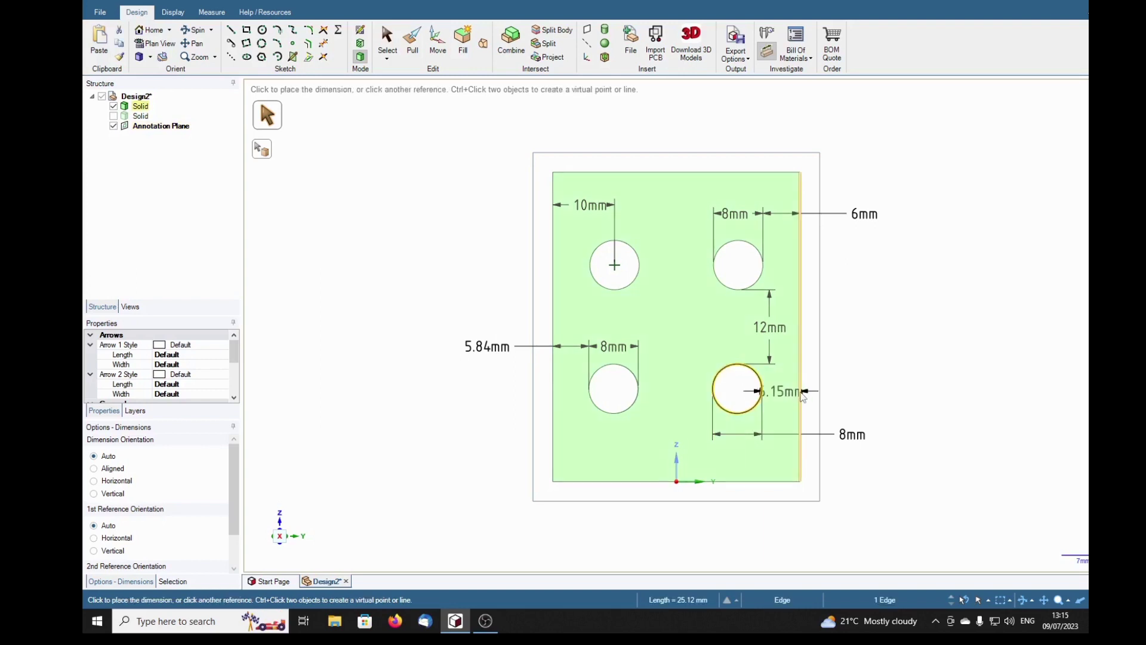
pyautogui.click(803, 396)
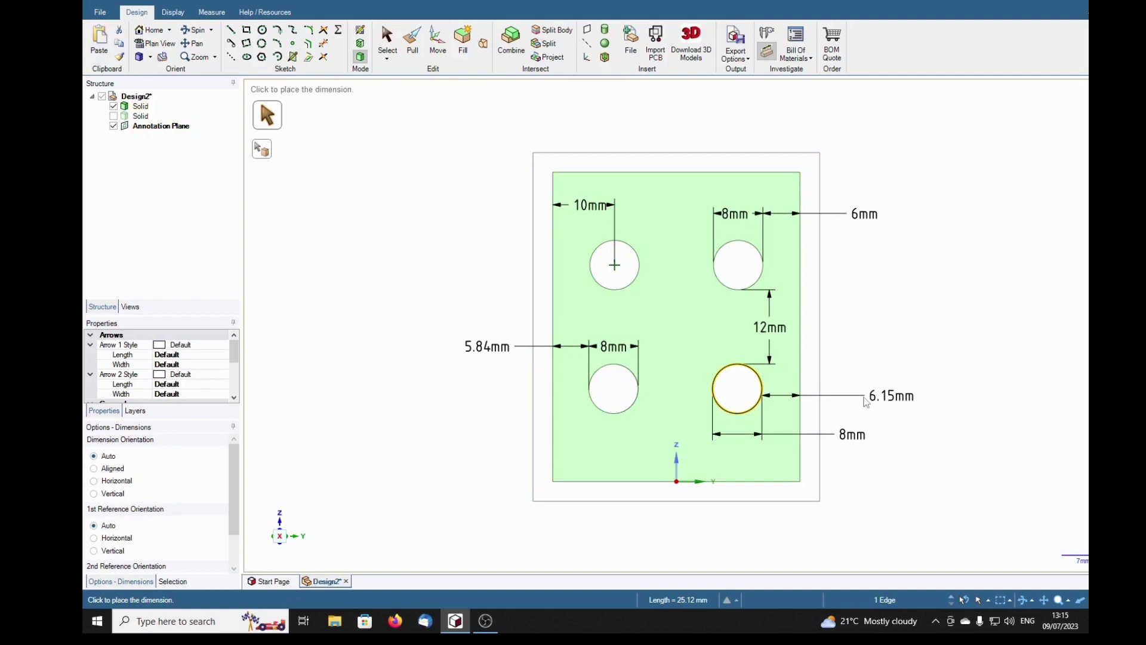
pyautogui.click(865, 397)
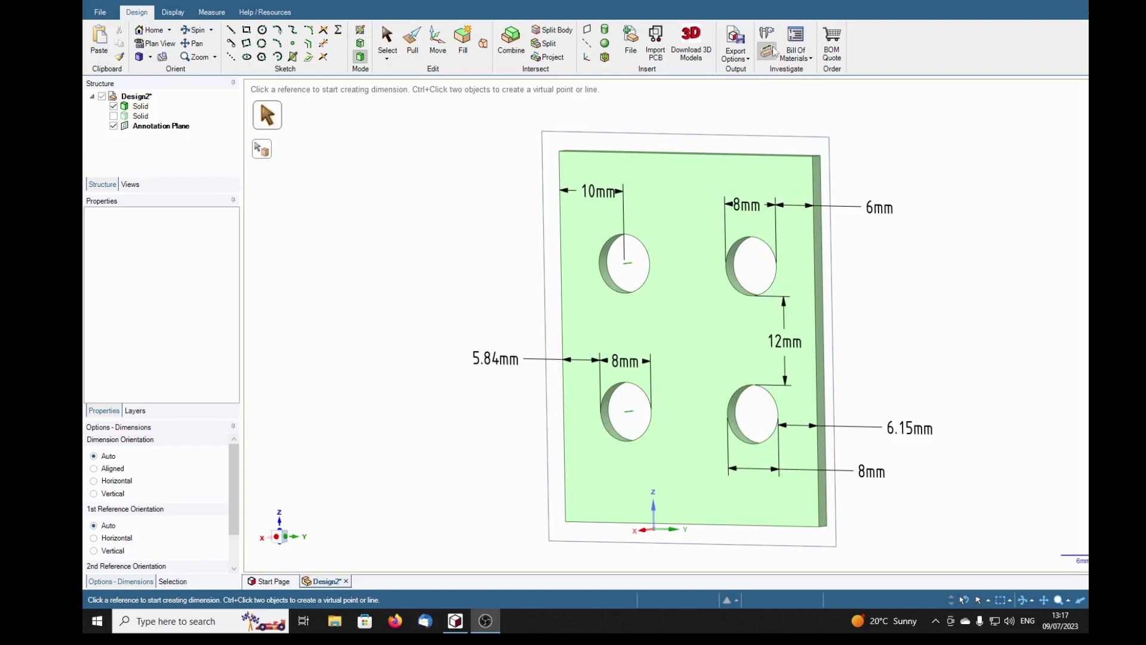
# Round the front edge of the upper-left hole with a 1 mm radius using Pull
pyautogui.click(388, 46)
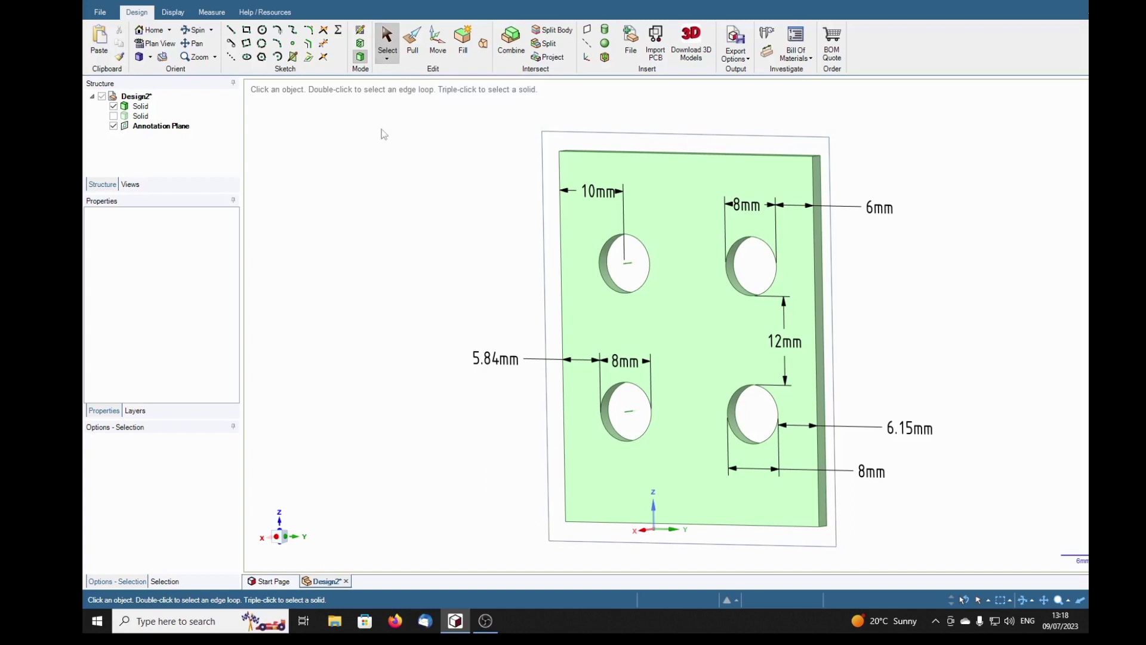
pyautogui.click(577, 312)
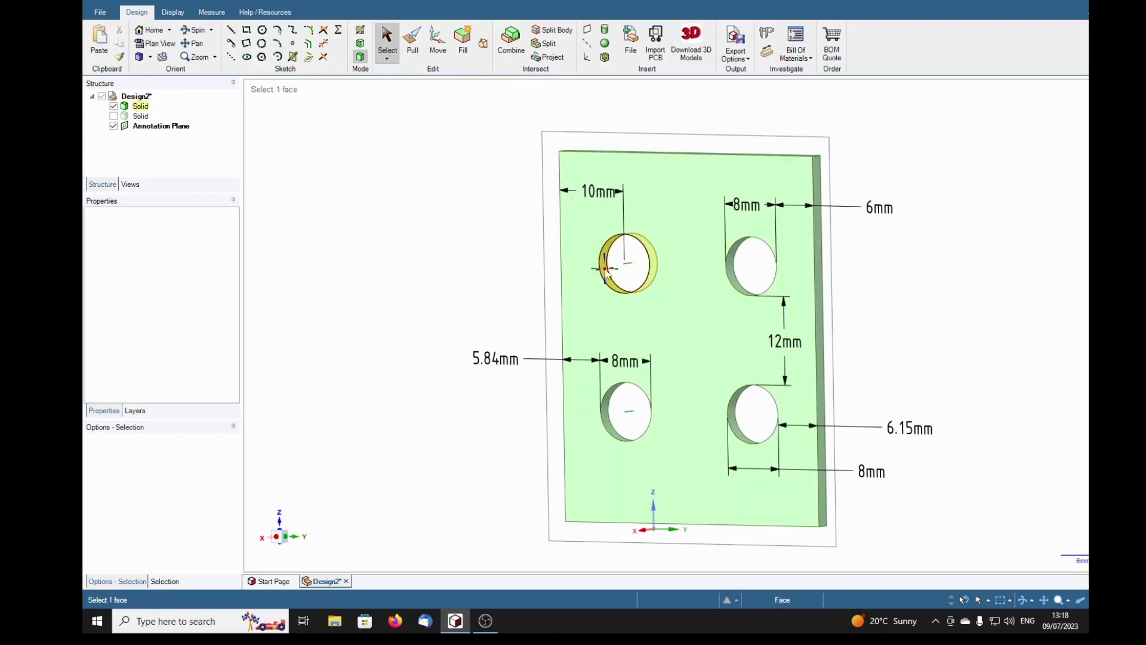
pyautogui.rightClick(607, 273)
pyautogui.click(641, 367)
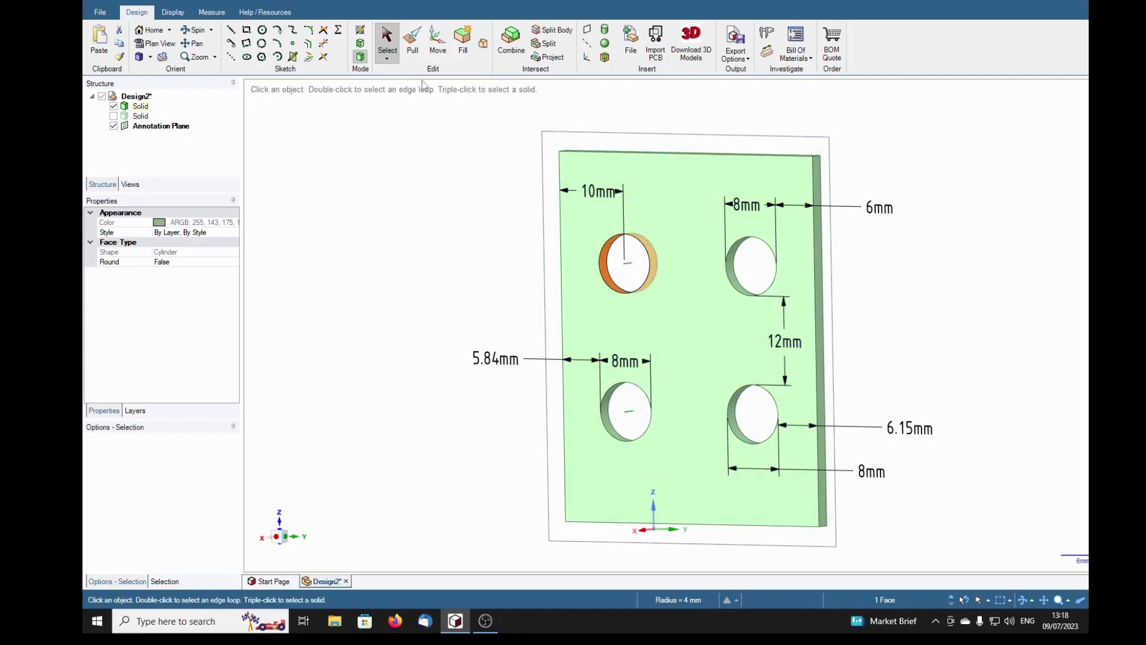
pyautogui.click(412, 43)
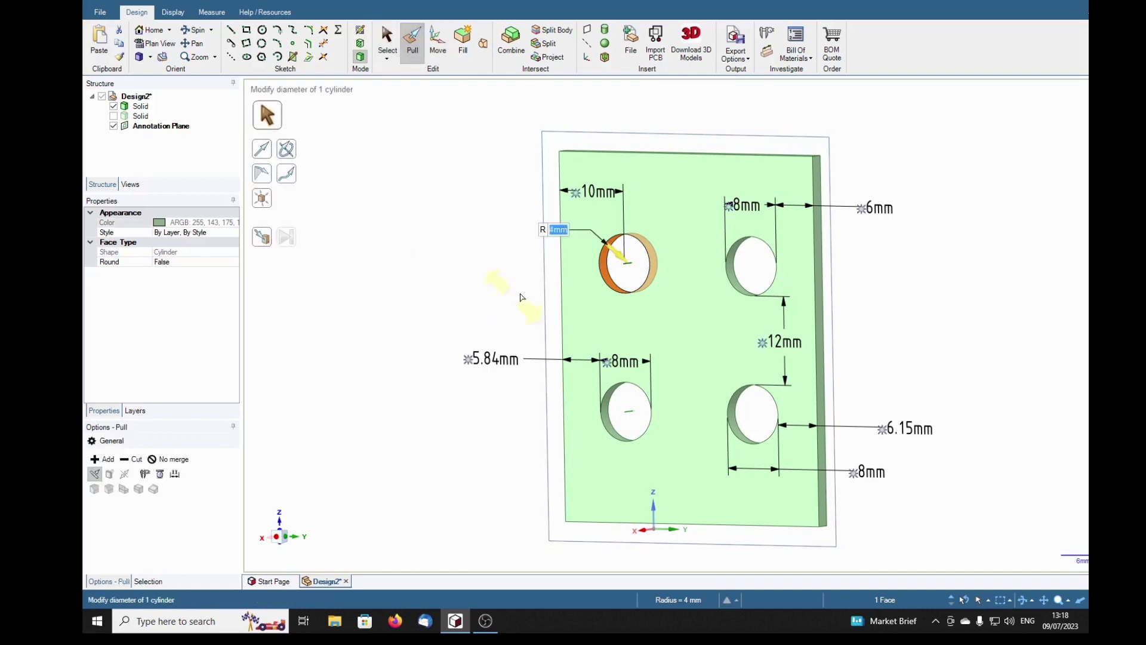
pyautogui.click(620, 294)
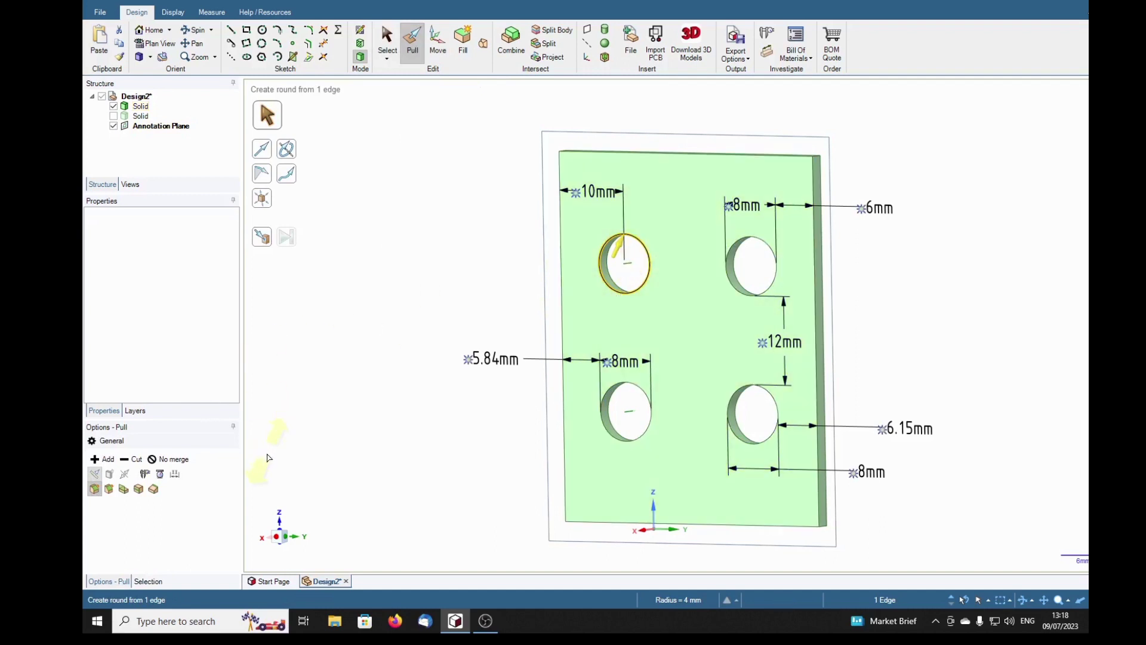
pyautogui.click(95, 490)
pyautogui.write('1')
pyautogui.press('Return')
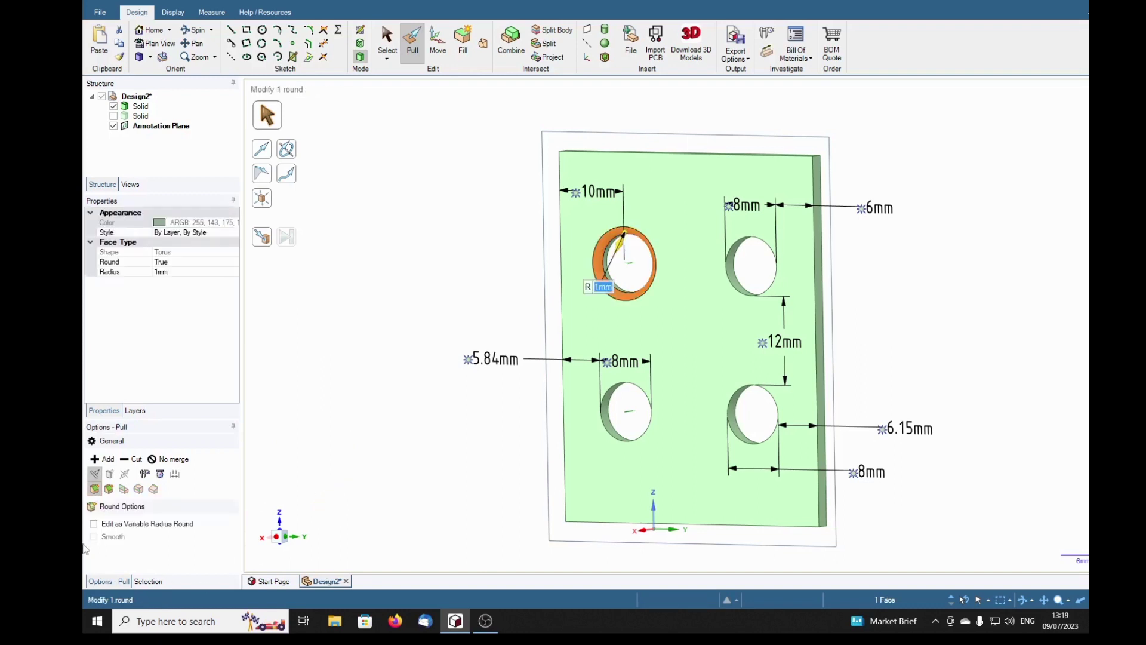
pyautogui.click(351, 295)
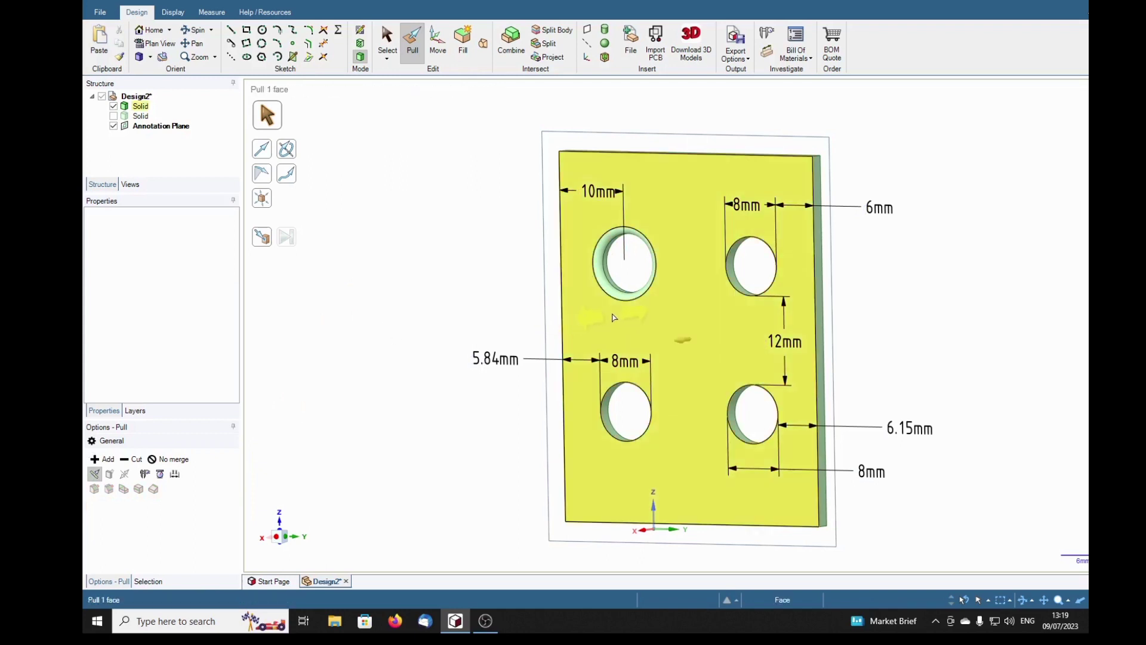
# Leave Pull and select the inner cylindrical face of the upper-left hole to examine its face properties
pyautogui.click(605, 279)
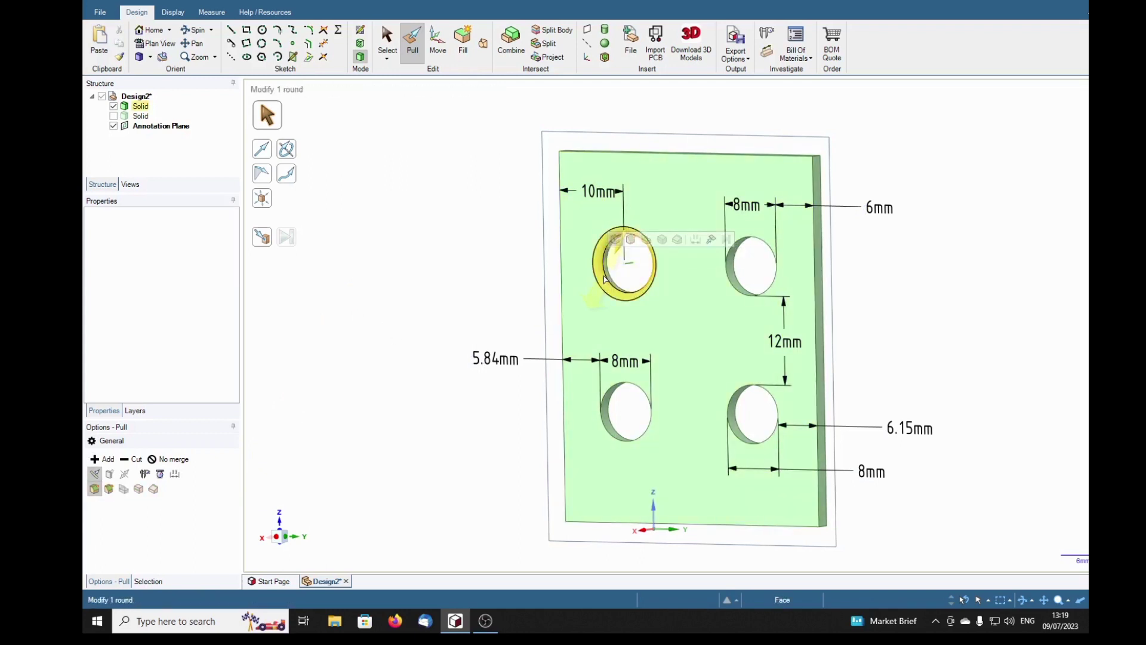
pyautogui.click(610, 273)
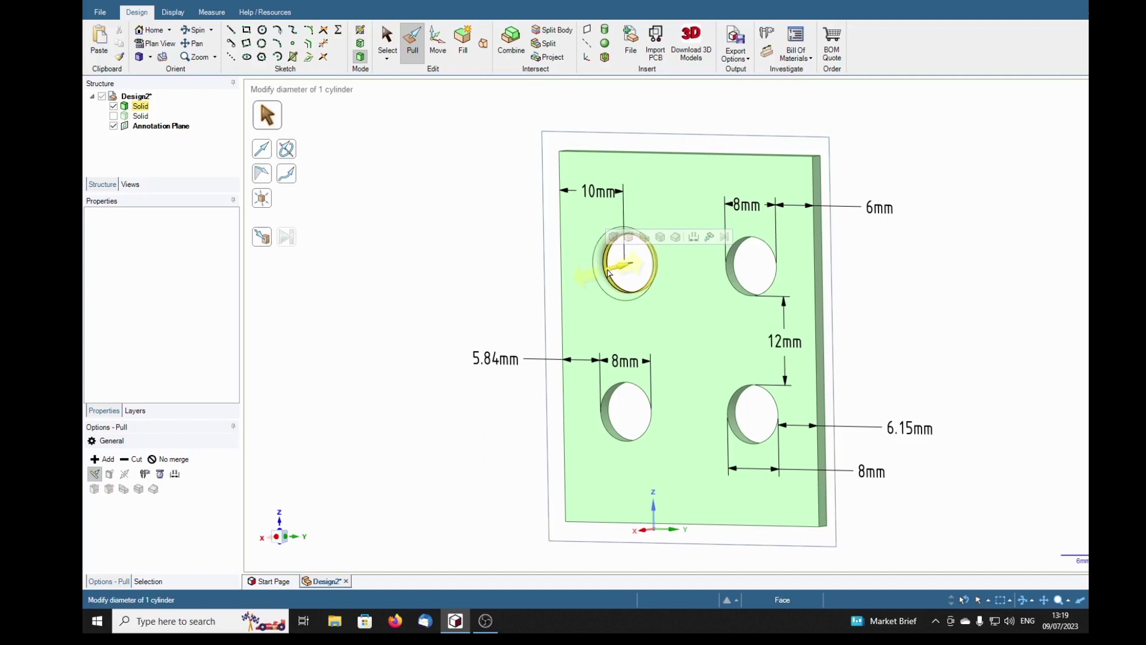
pyautogui.press('Escape')
pyautogui.click(387, 40)
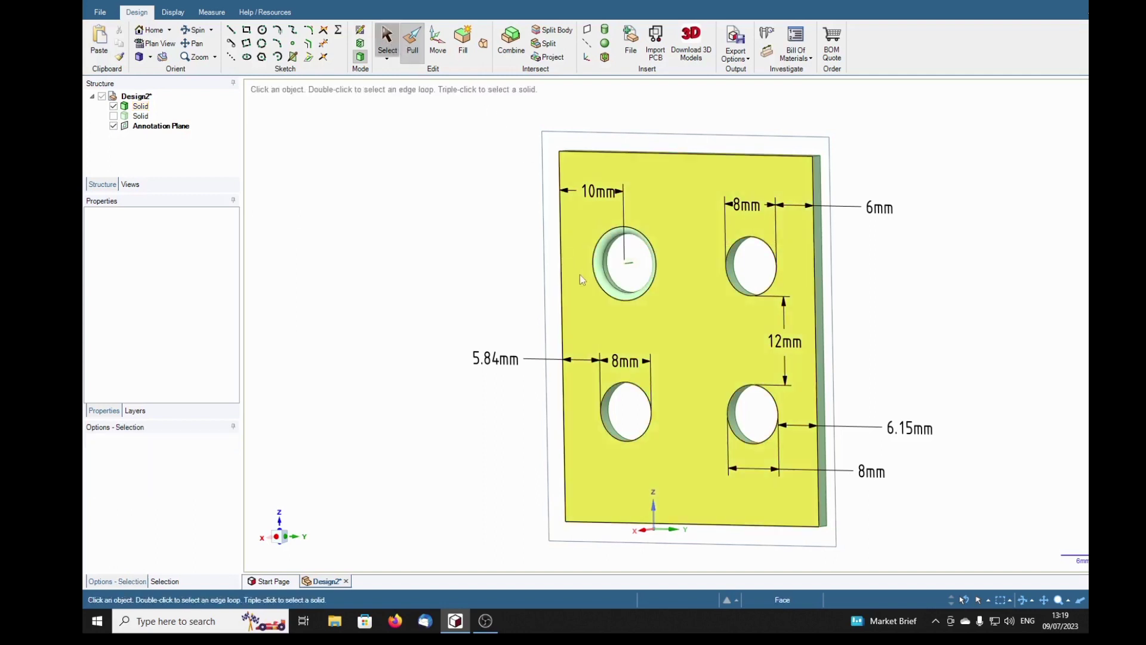
pyautogui.click(609, 276)
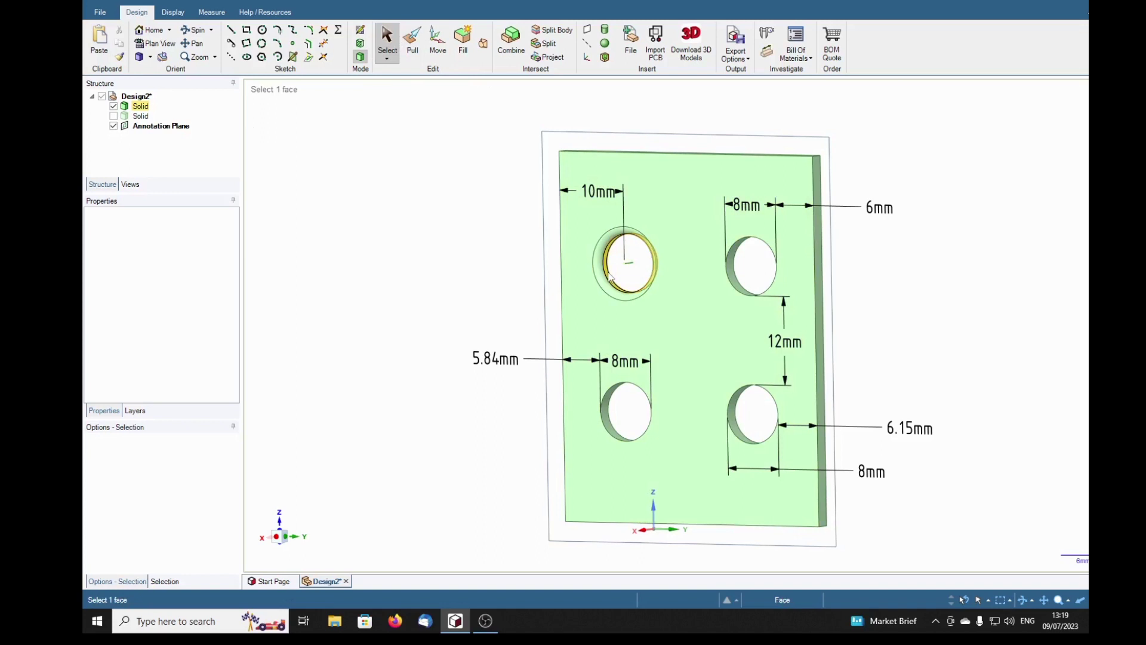
pyautogui.rightClick(610, 276)
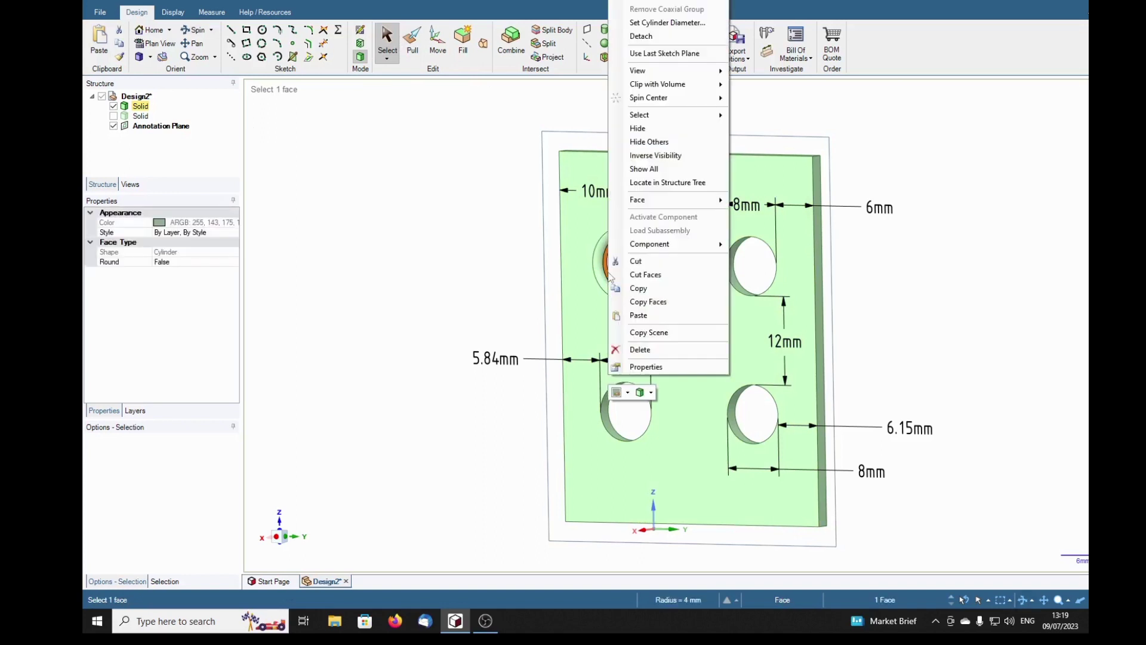
pyautogui.press('Escape')
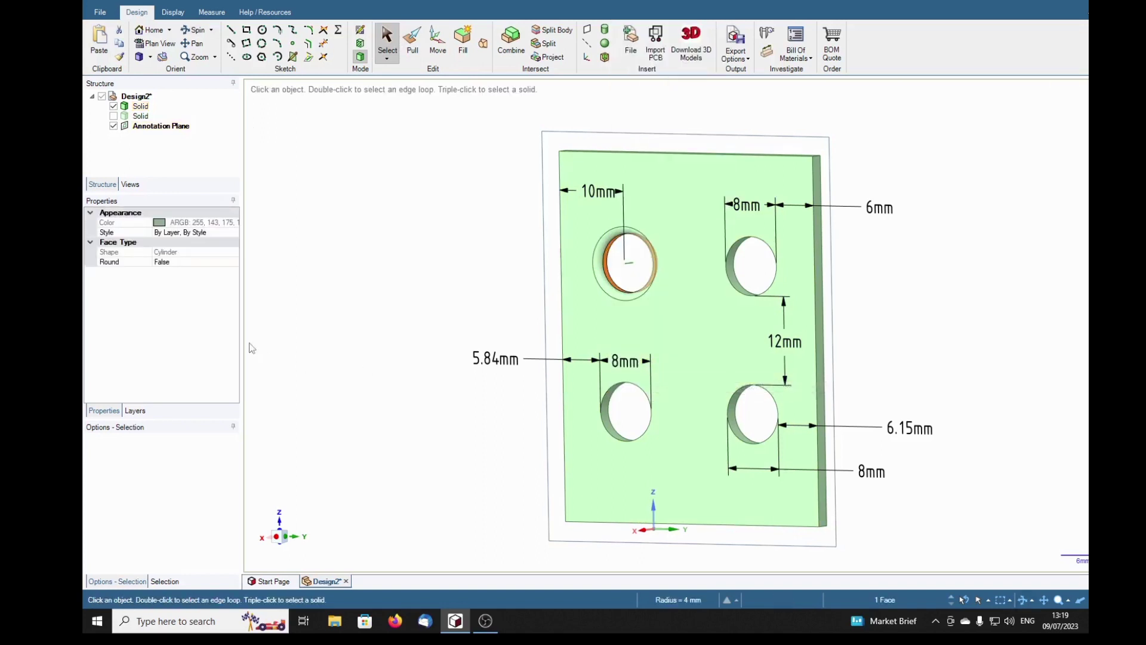
# Examine the choices for the Round property of the upper-left hole's inner face, picking False, and clear the selection
pyautogui.click(183, 261)
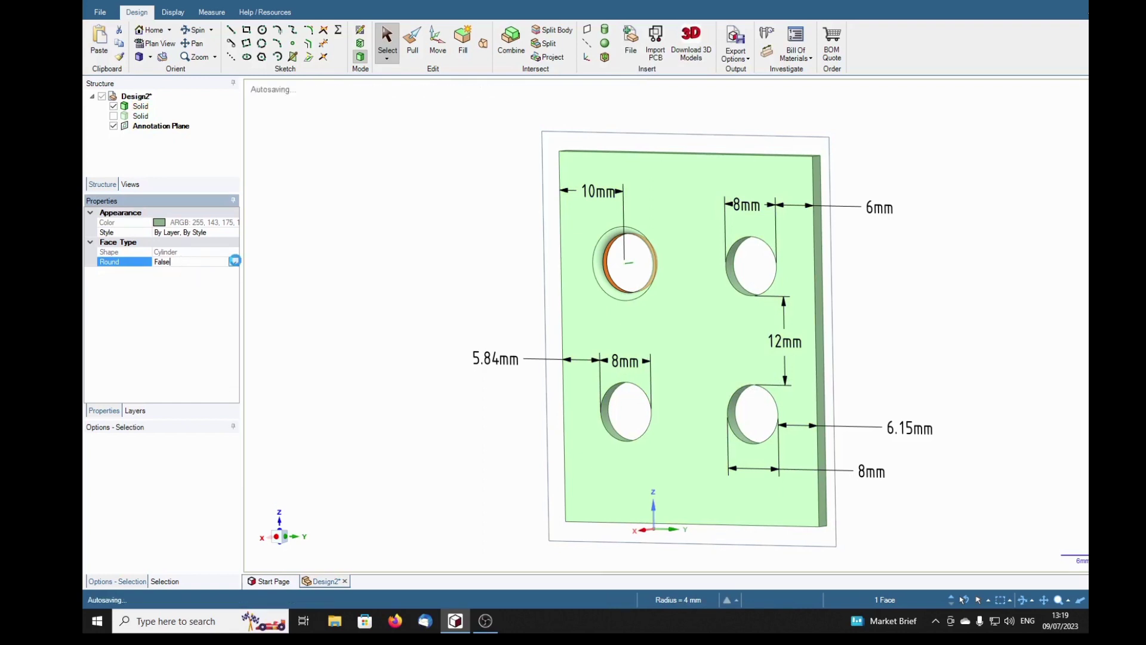
pyautogui.click(234, 261)
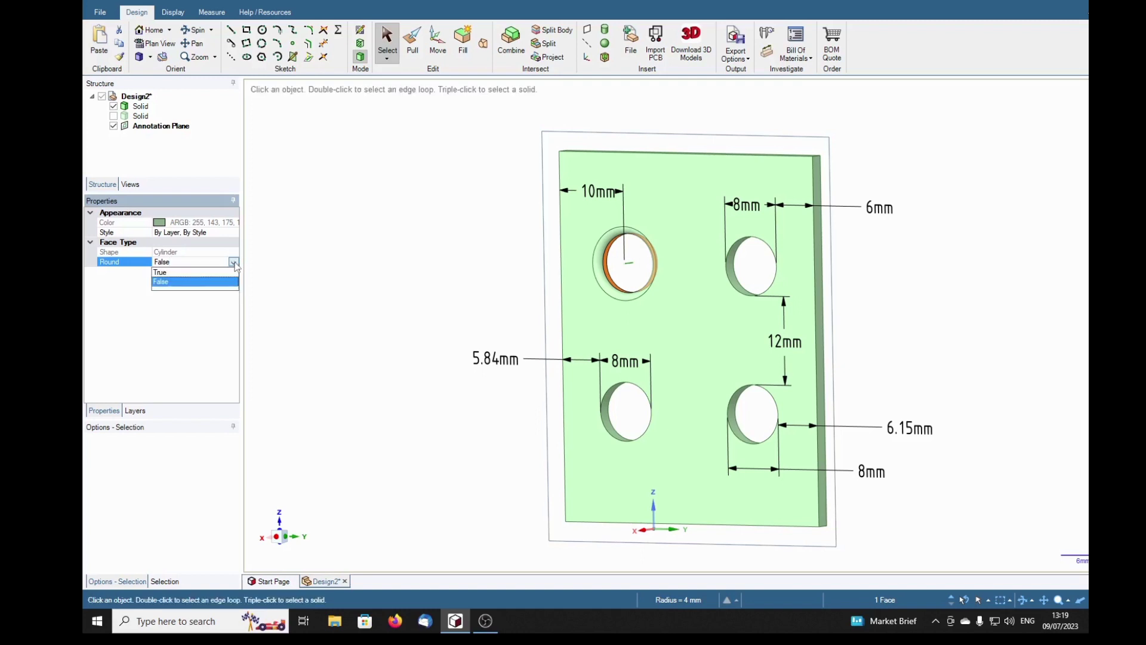
pyautogui.click(165, 281)
pyautogui.click(233, 262)
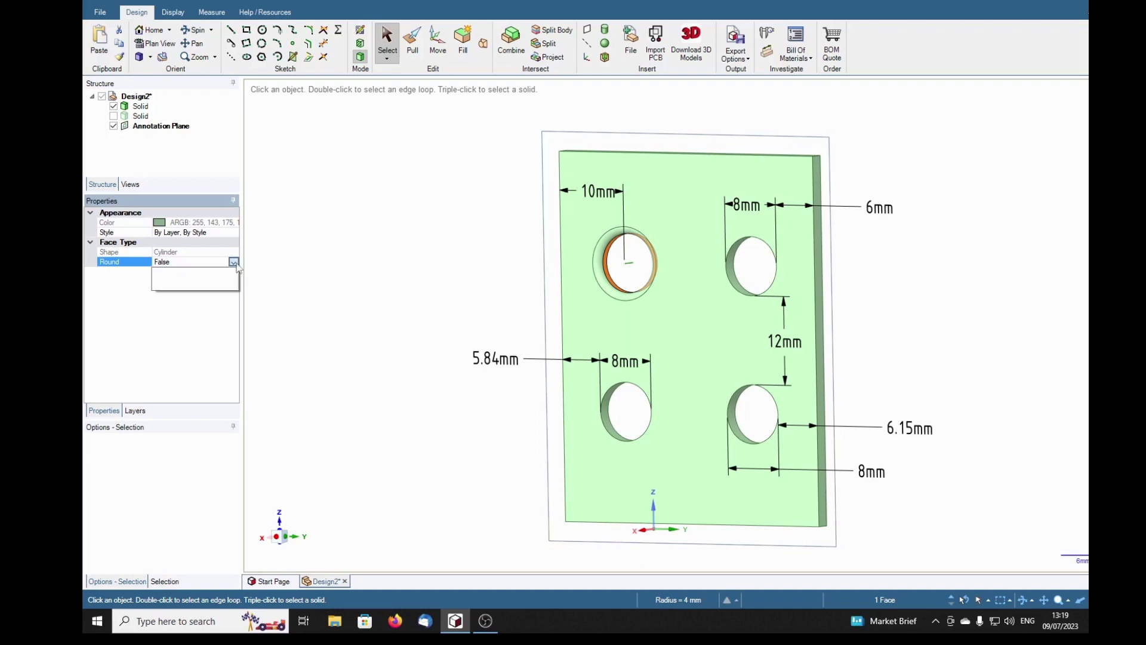
pyautogui.click(160, 282)
pyautogui.click(389, 386)
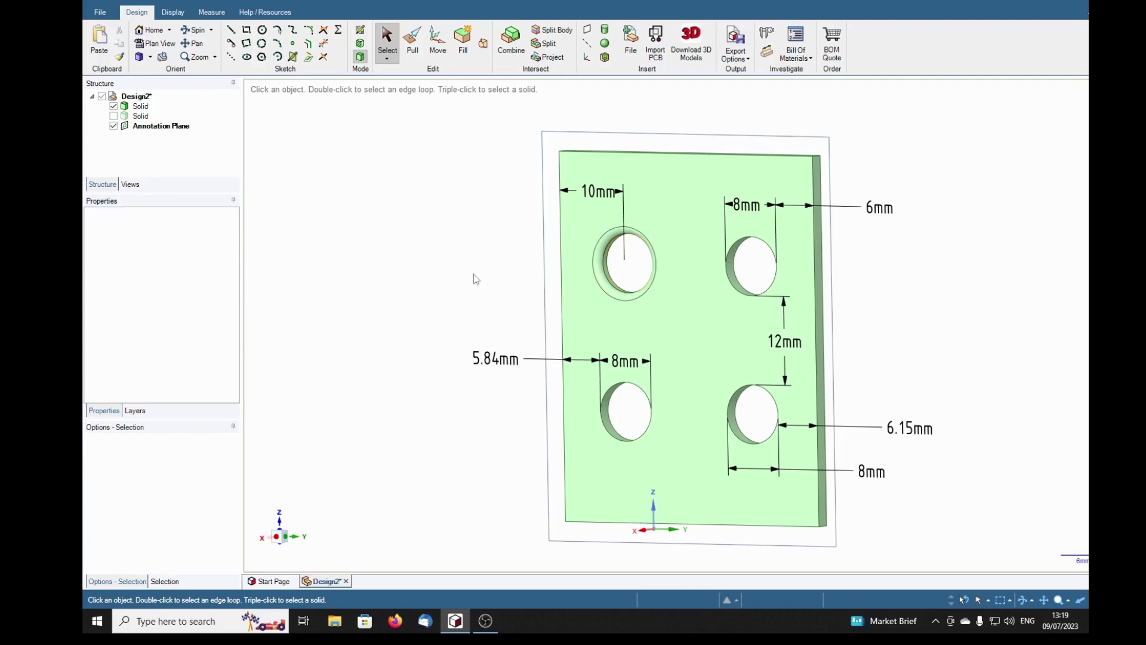
# Examine the face type and radius properties of the rounded front edge of the upper-left hole
pyautogui.click(600, 293)
pyautogui.click(603, 279)
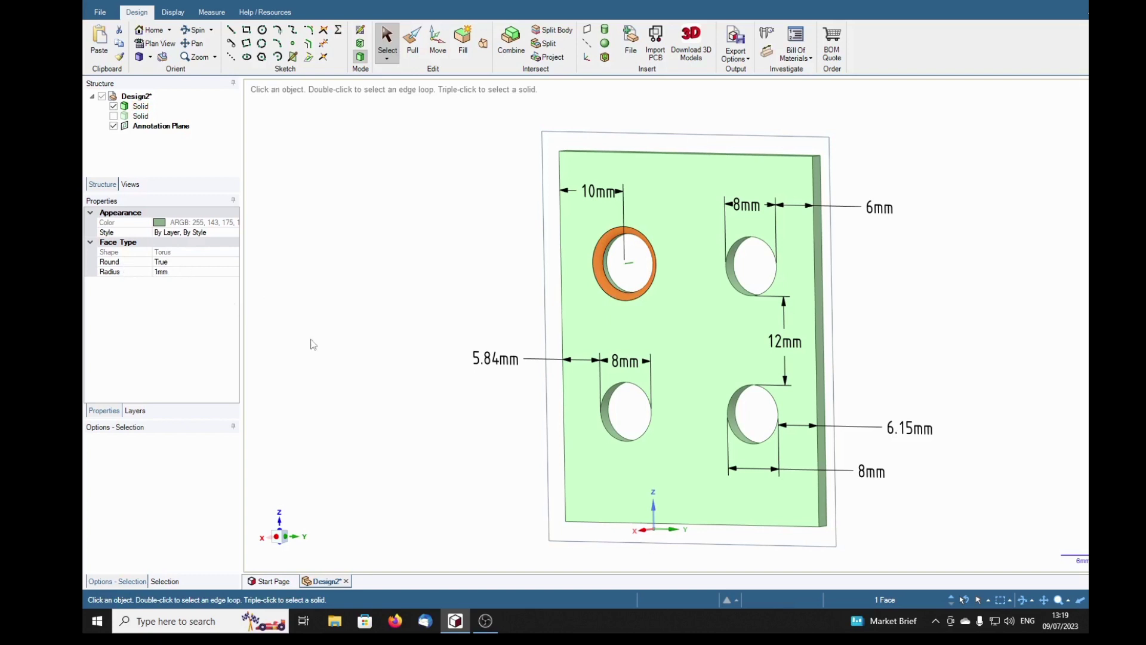
pyautogui.click(445, 400)
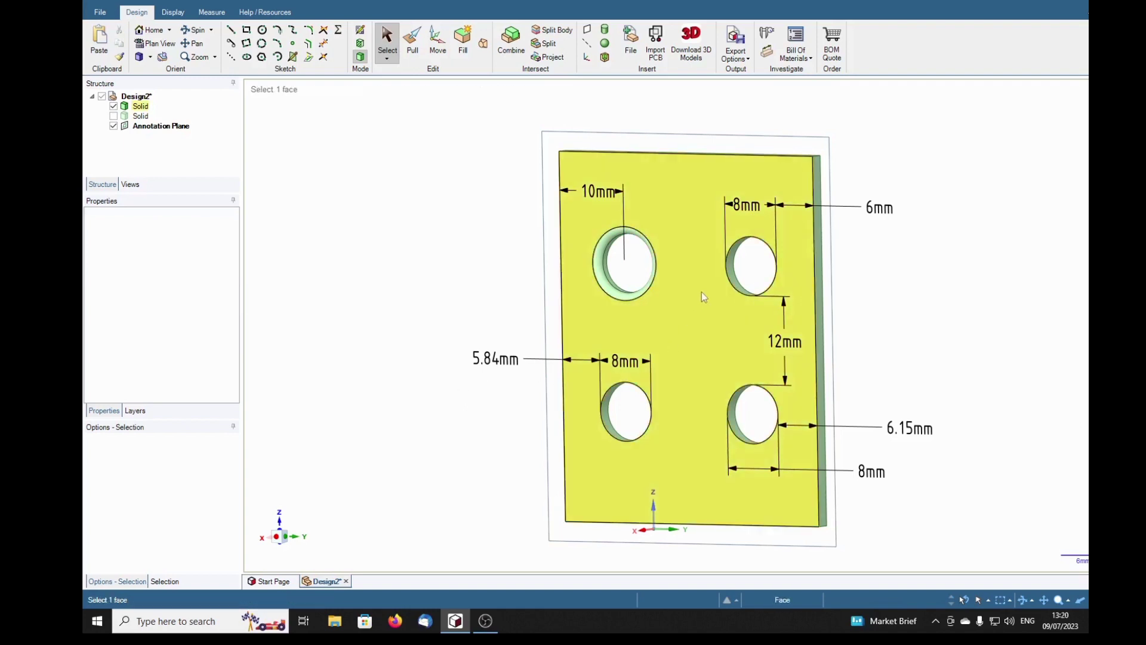
# Examine the face properties of the upper-right hole's inner face and check the hole's diameter dimension
pyautogui.rightClick(734, 273)
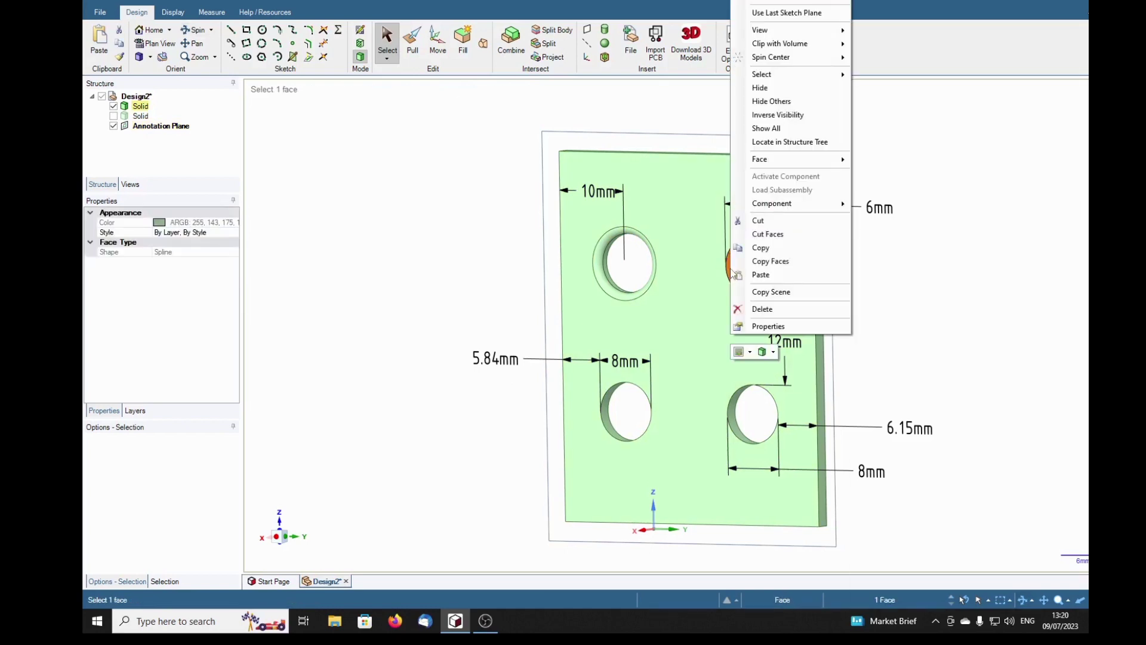
pyautogui.click(768, 326)
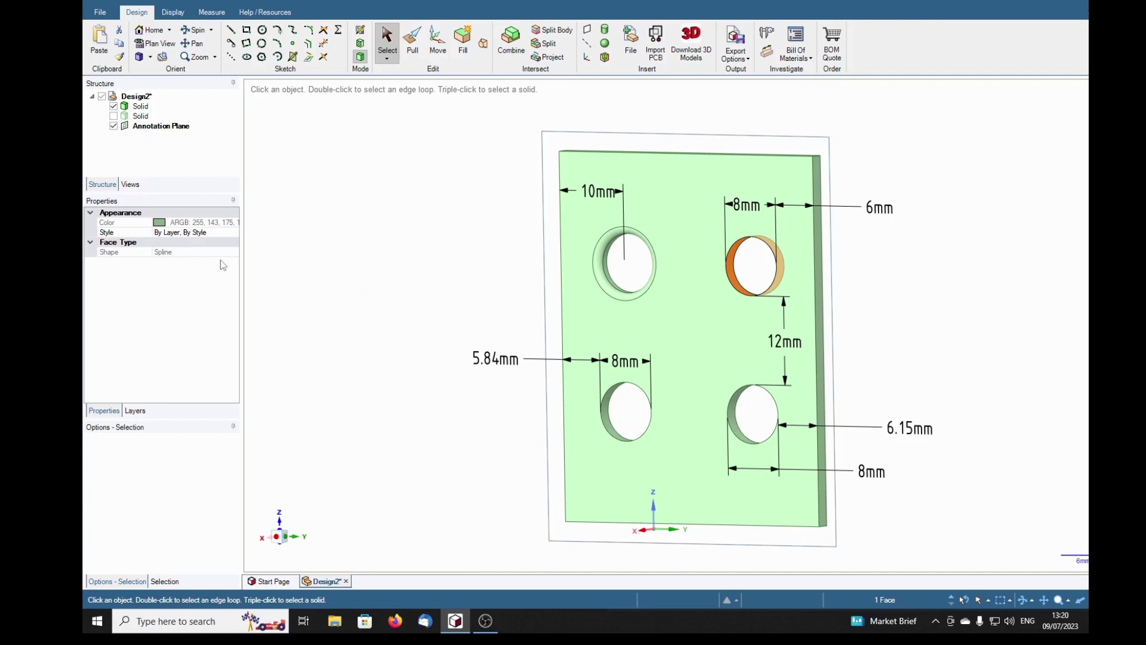
pyautogui.click(698, 296)
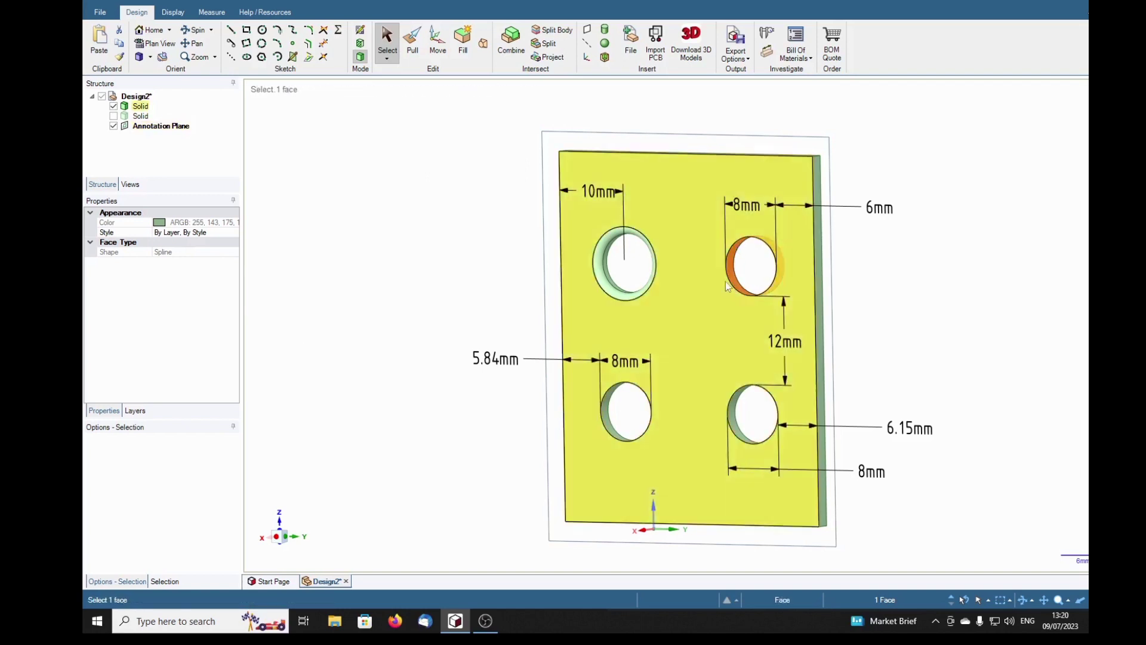
pyautogui.click(750, 206)
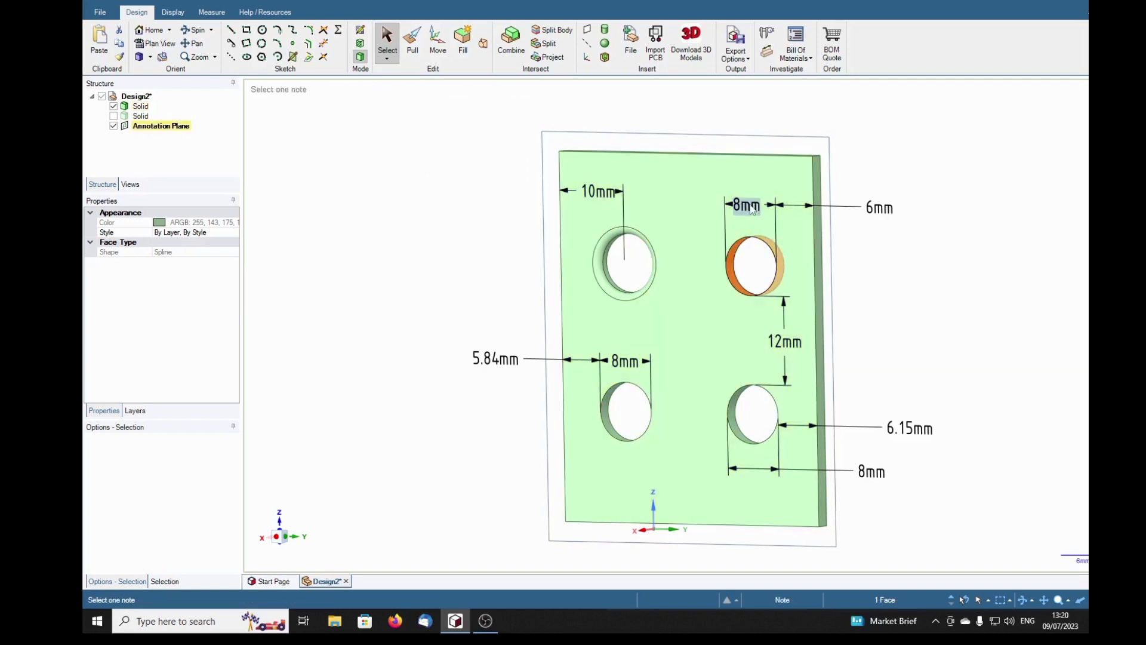
pyautogui.press('Escape')
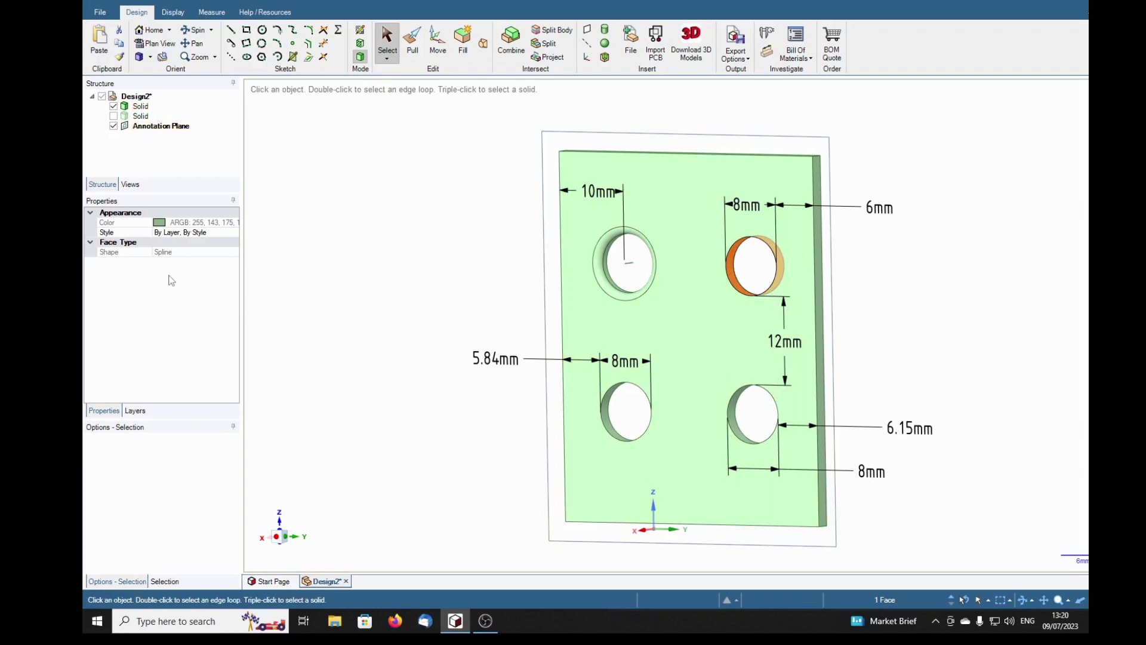
pyautogui.click(747, 243)
pyautogui.click(733, 230)
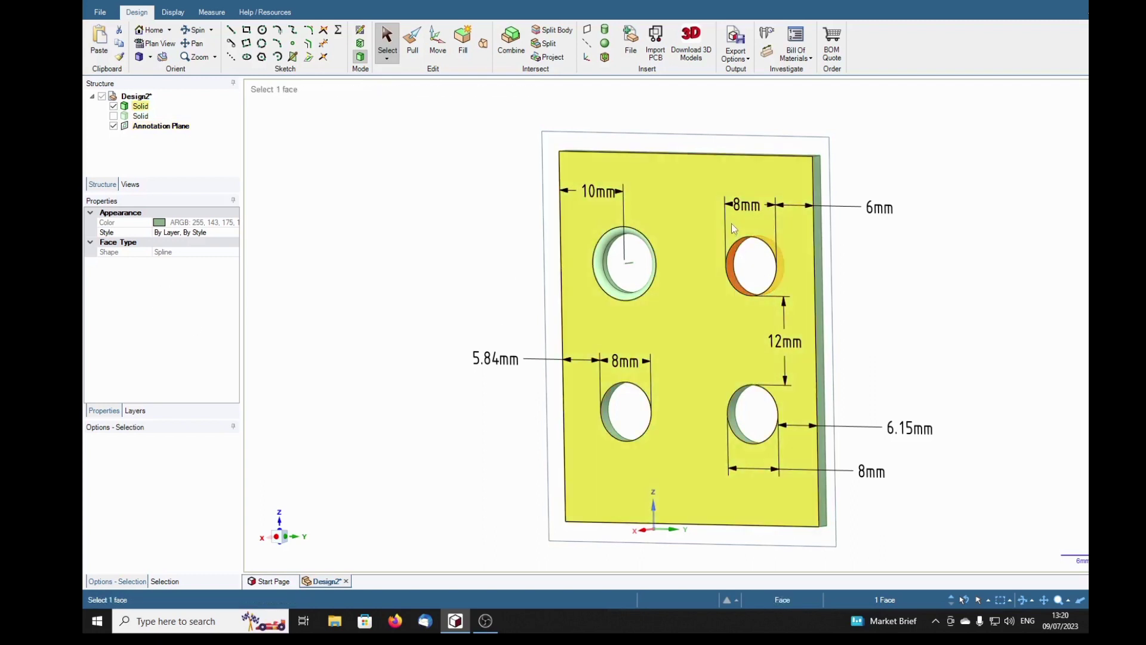
pyautogui.click(754, 206)
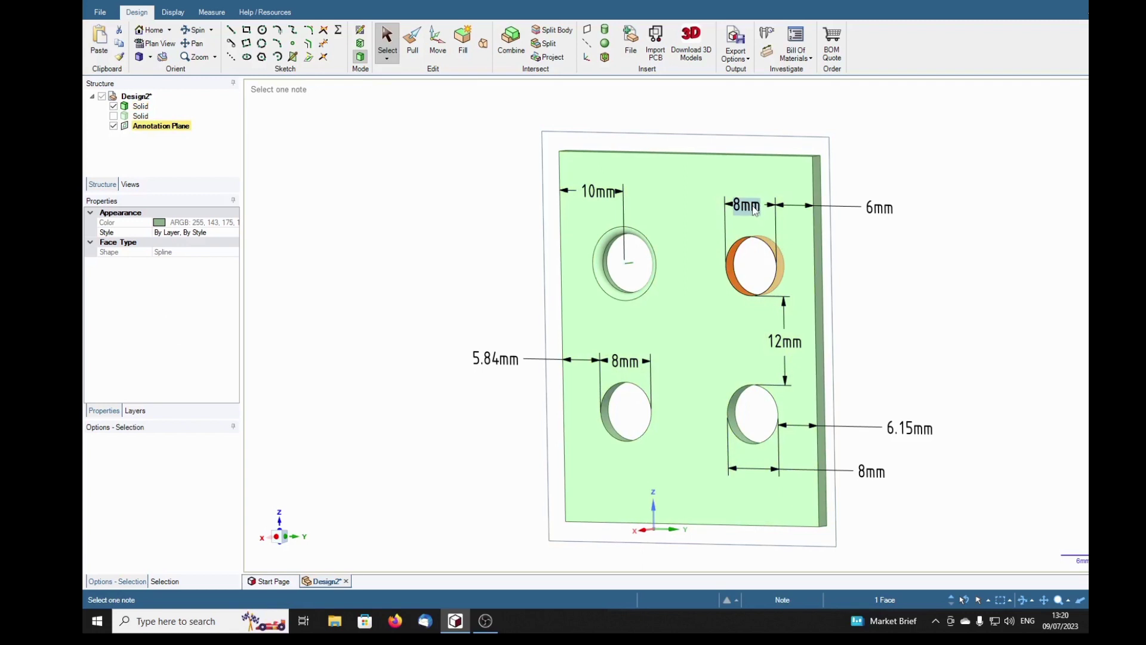
pyautogui.press('Escape')
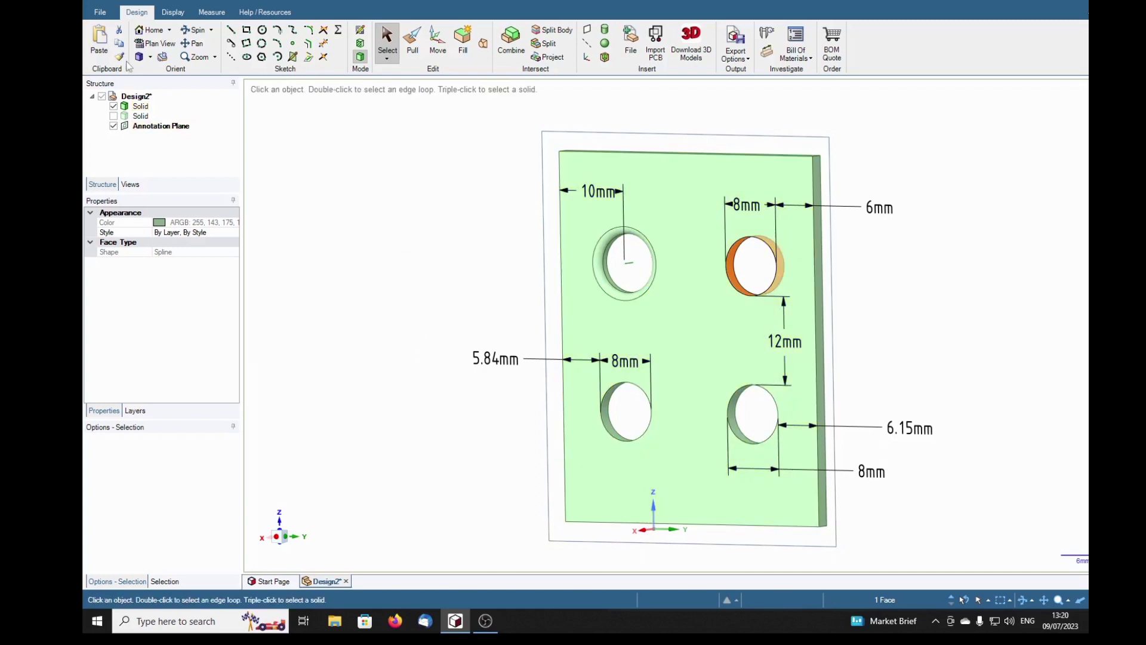
# Set this document's primary length precision to 6 decimal places with trailing zeros shown in the units options
pyautogui.click(103, 12)
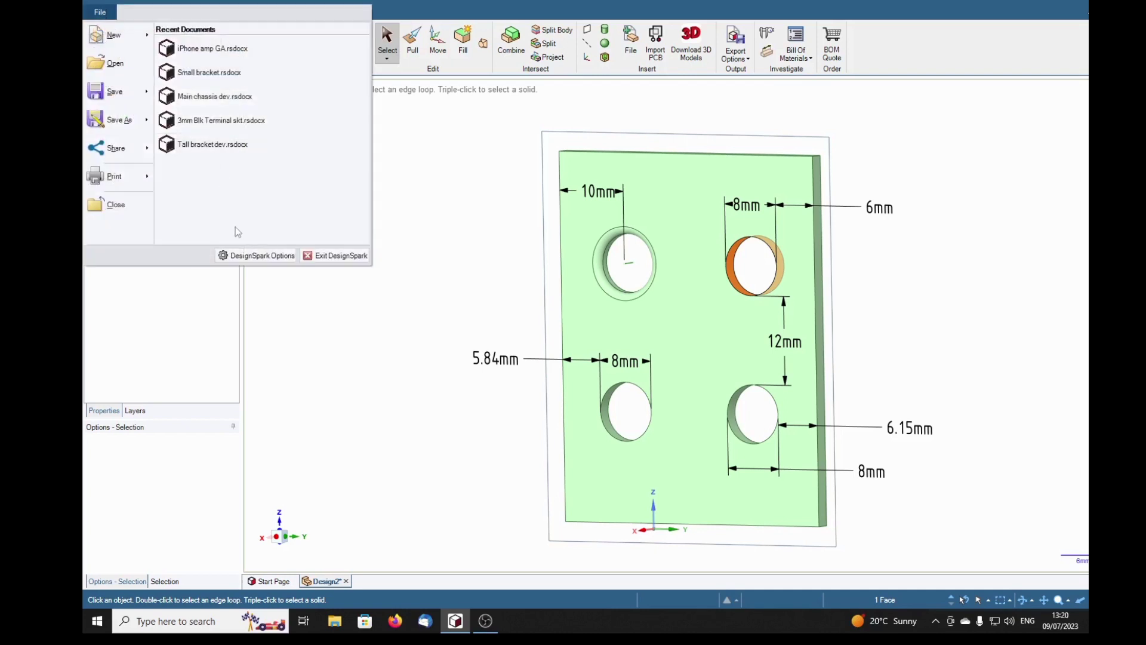
pyautogui.click(255, 257)
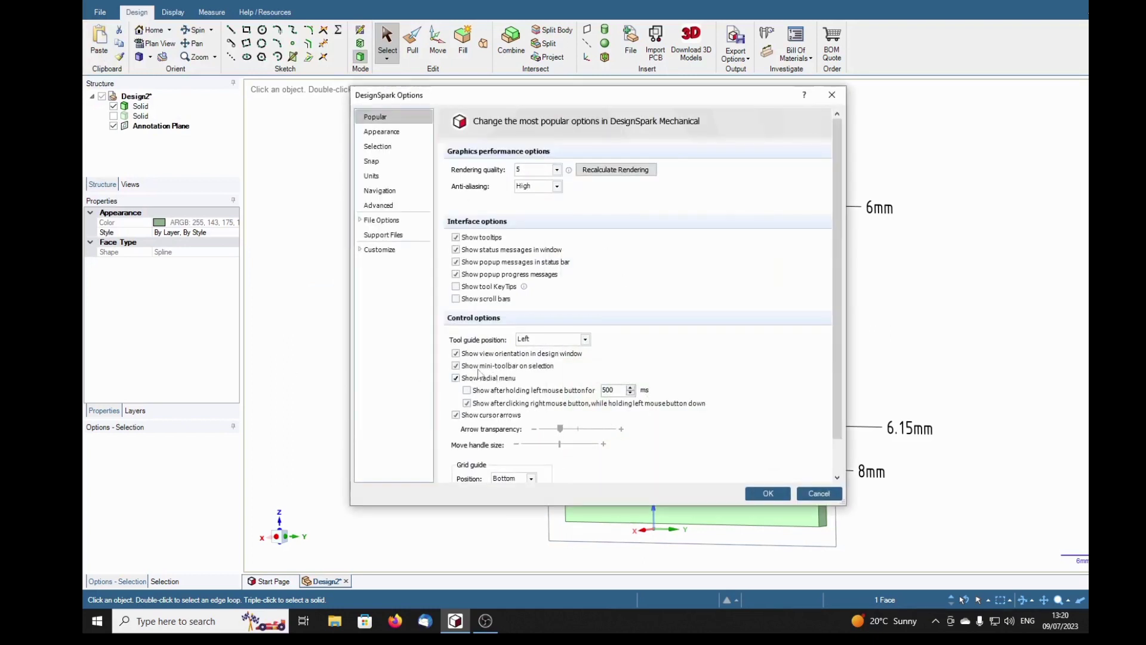
pyautogui.click(376, 177)
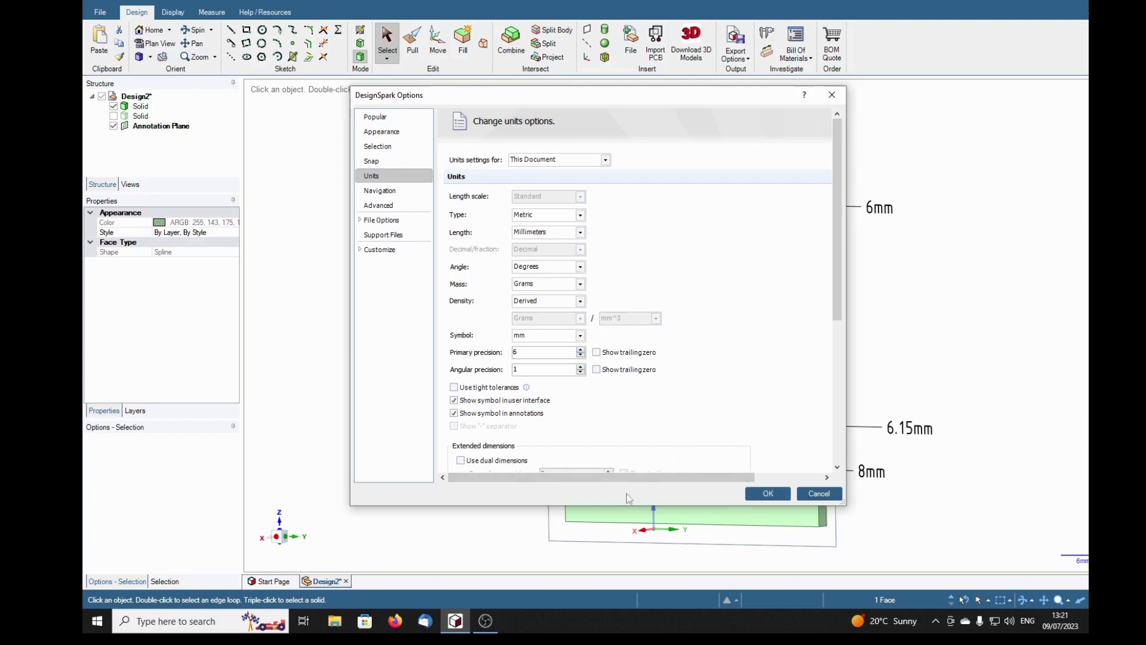
pyautogui.click(596, 353)
pyautogui.click(766, 495)
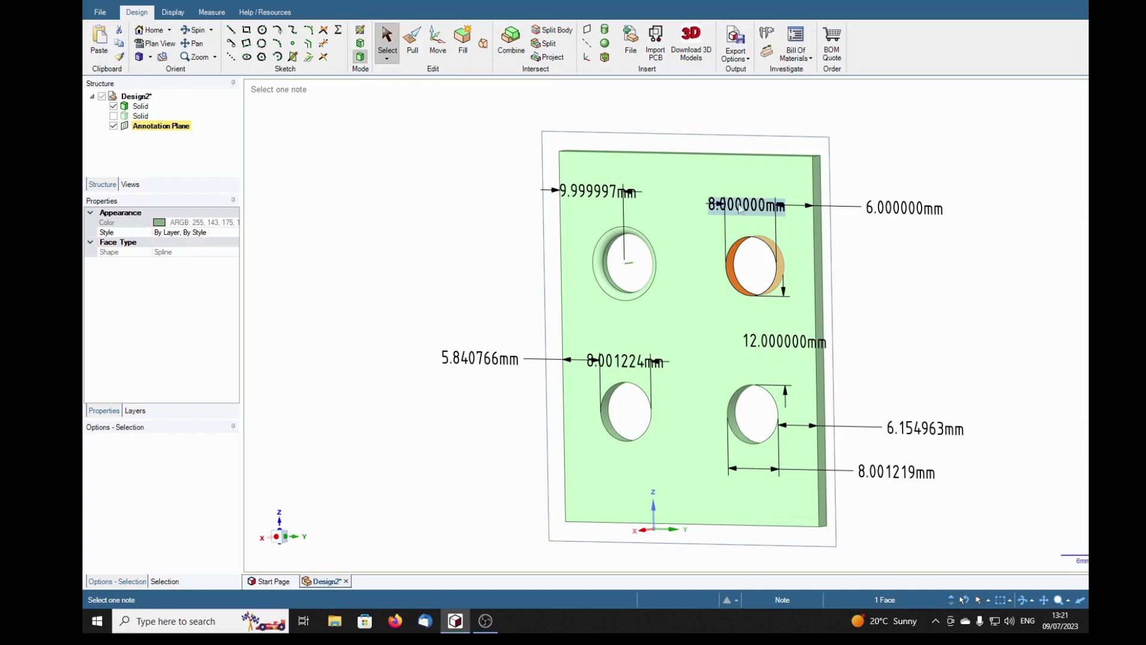
pyautogui.press('Escape')
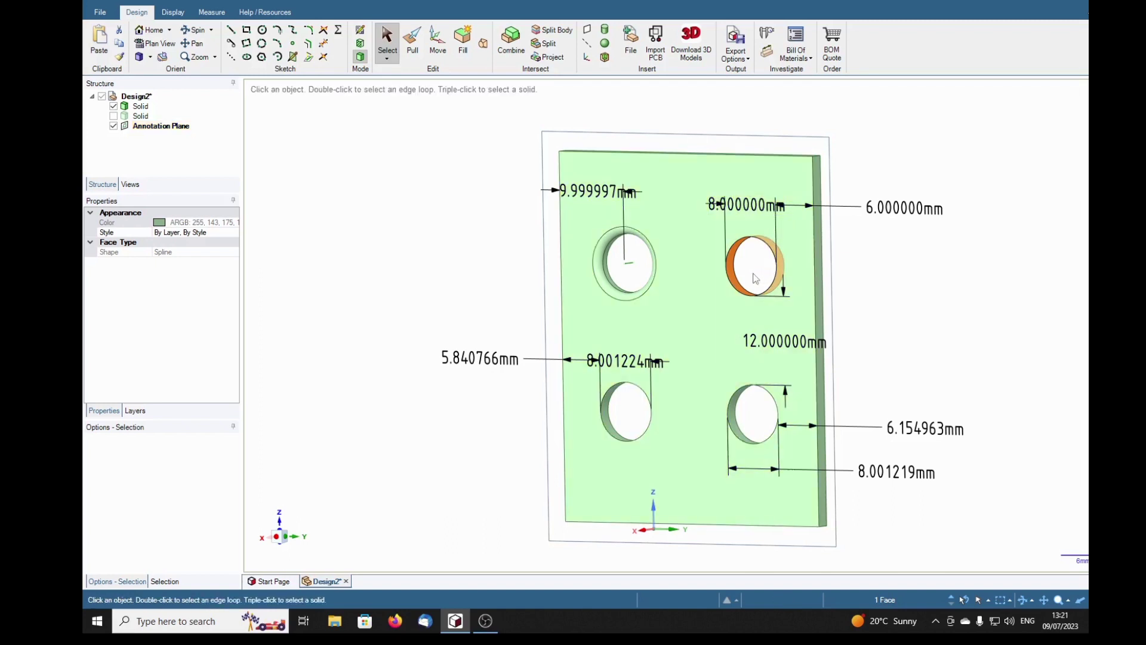
pyautogui.click(682, 178)
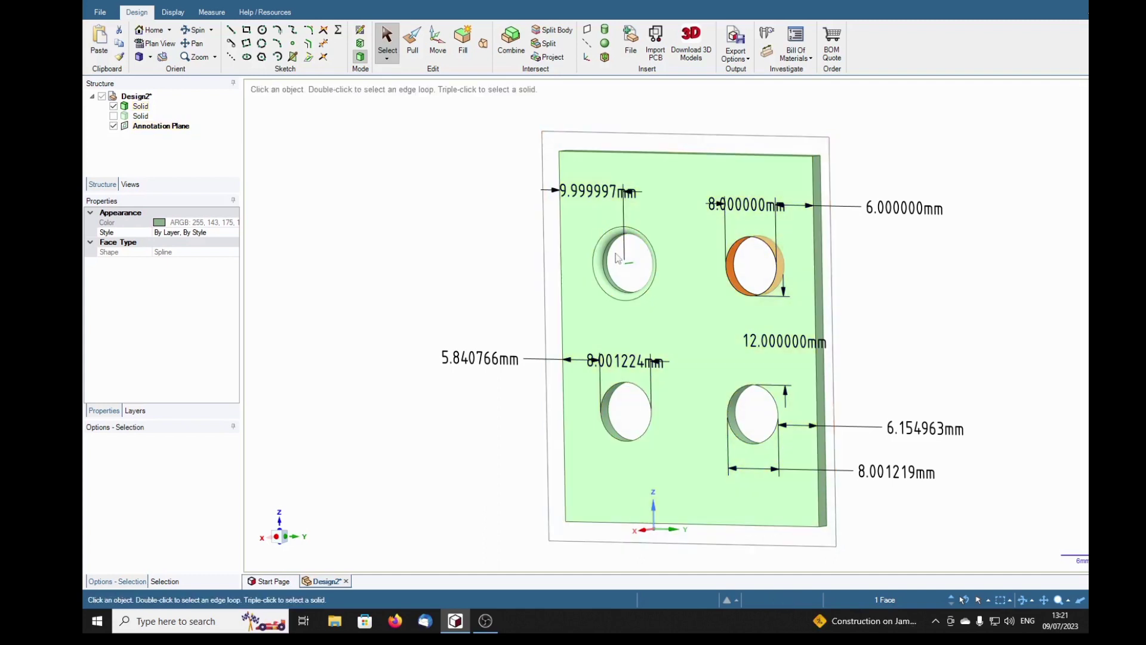
pyautogui.click(612, 303)
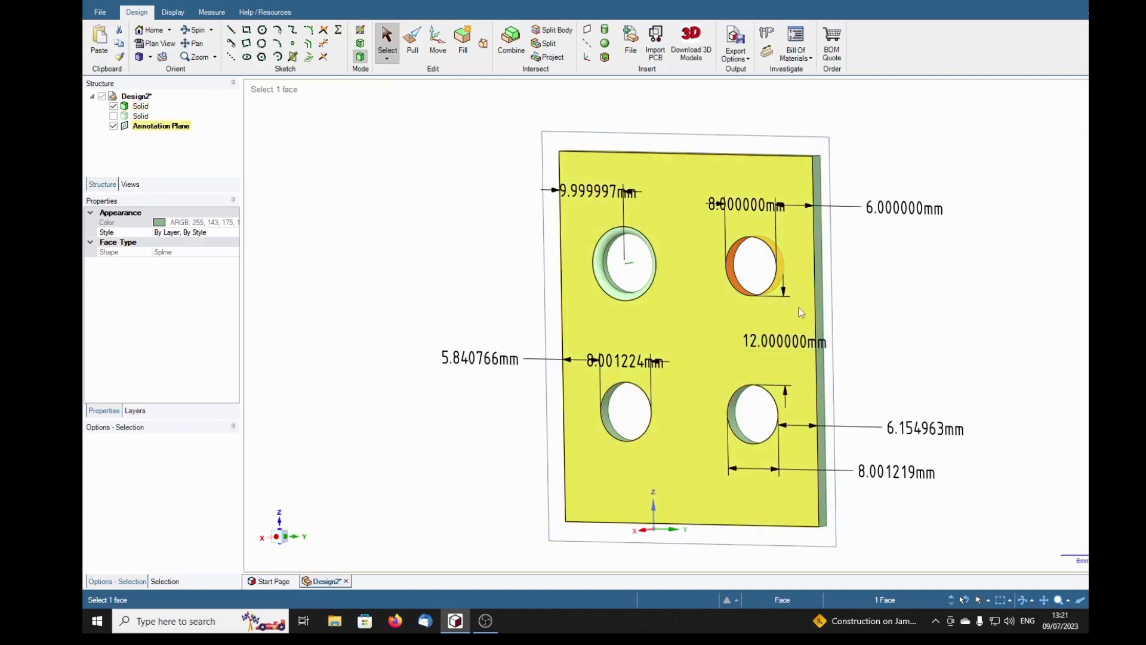
pyautogui.click(919, 345)
# Dimension the upper-left hole's radius from its centre to the inner edge, placing the dimension above the hole
pyautogui.moveTo(924, 307)
pyautogui.mouseDown(button='middle')
pyautogui.moveTo(974, 308)
pyautogui.moveTo(983, 292)
pyautogui.moveTo(959, 299)
pyautogui.mouseUp(button='middle')
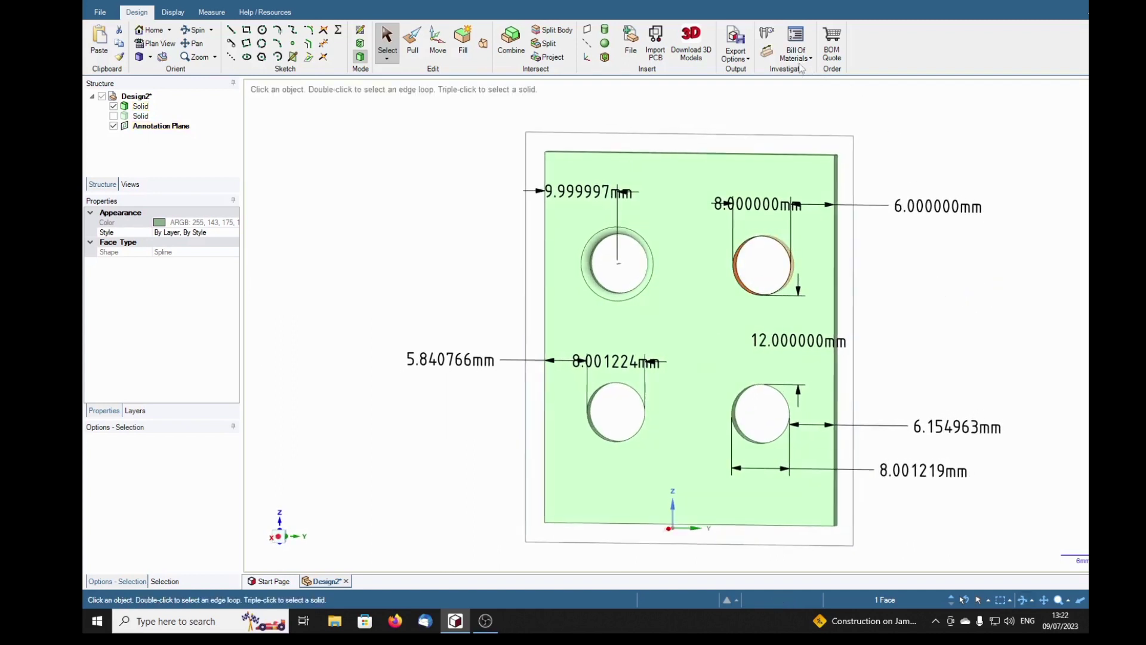
pyautogui.click(767, 51)
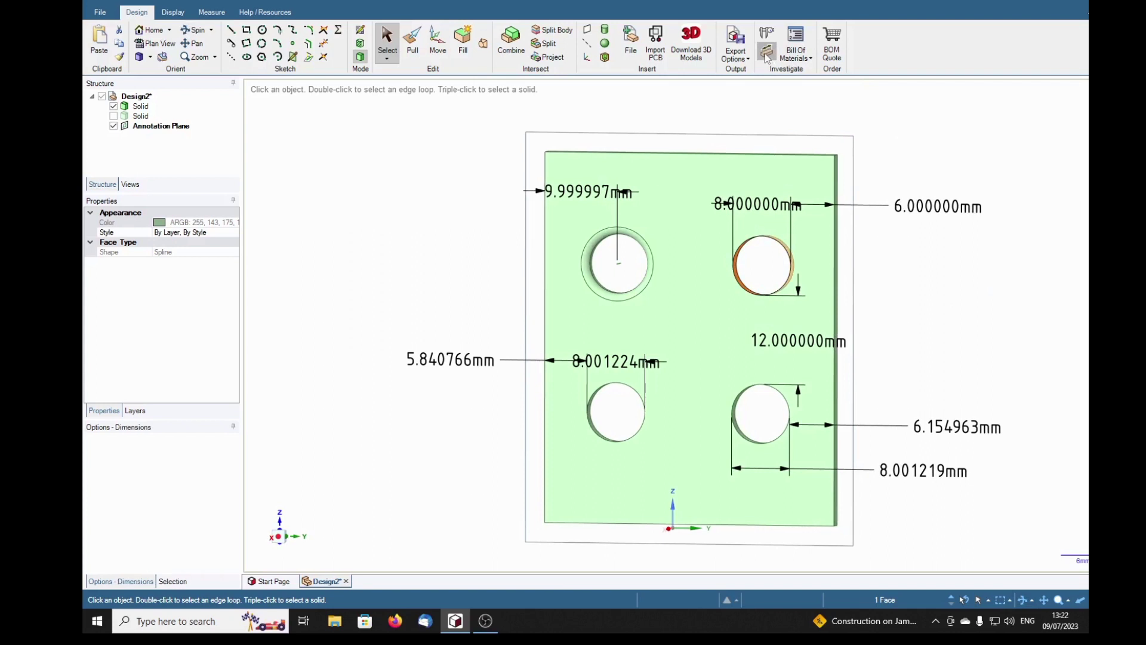
pyautogui.click(595, 274)
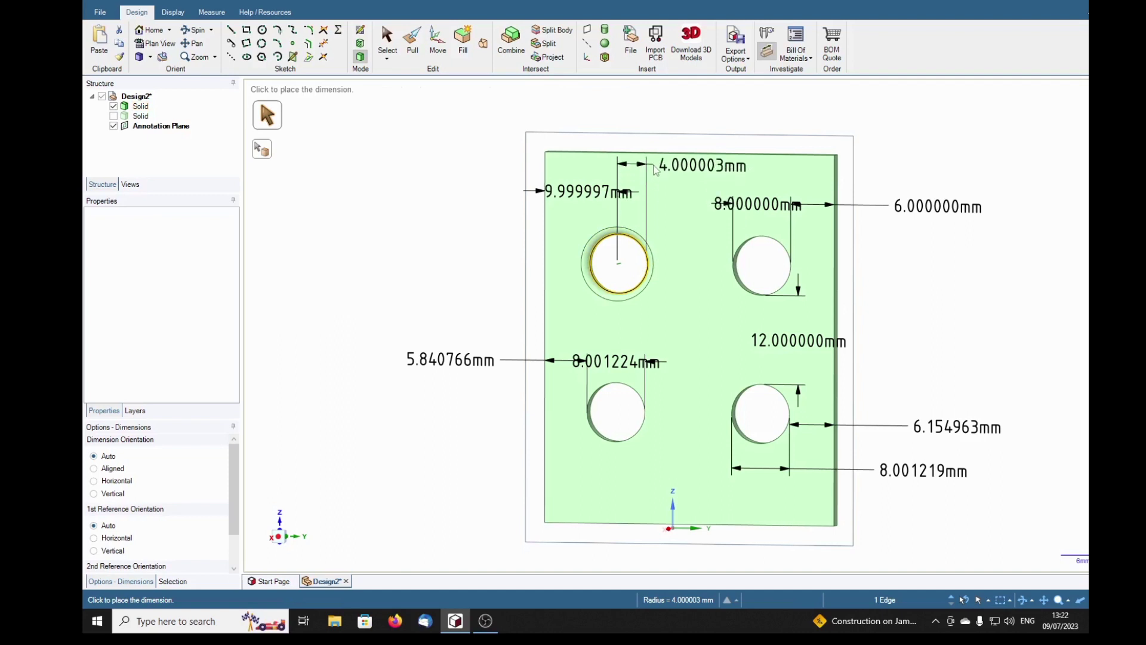
pyautogui.click(656, 175)
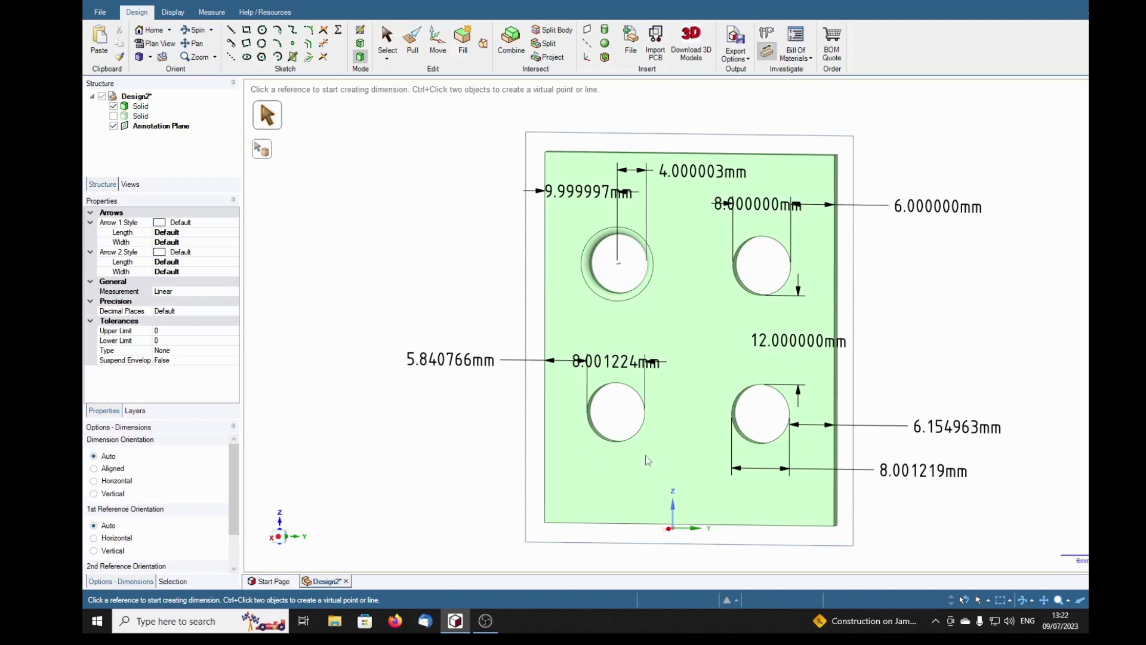
# Examine the face properties of the lower-left hole's inner face and turn the view to face the plate head-on
pyautogui.moveTo(677, 410); pyautogui.dragTo(637, 421, button='middle')
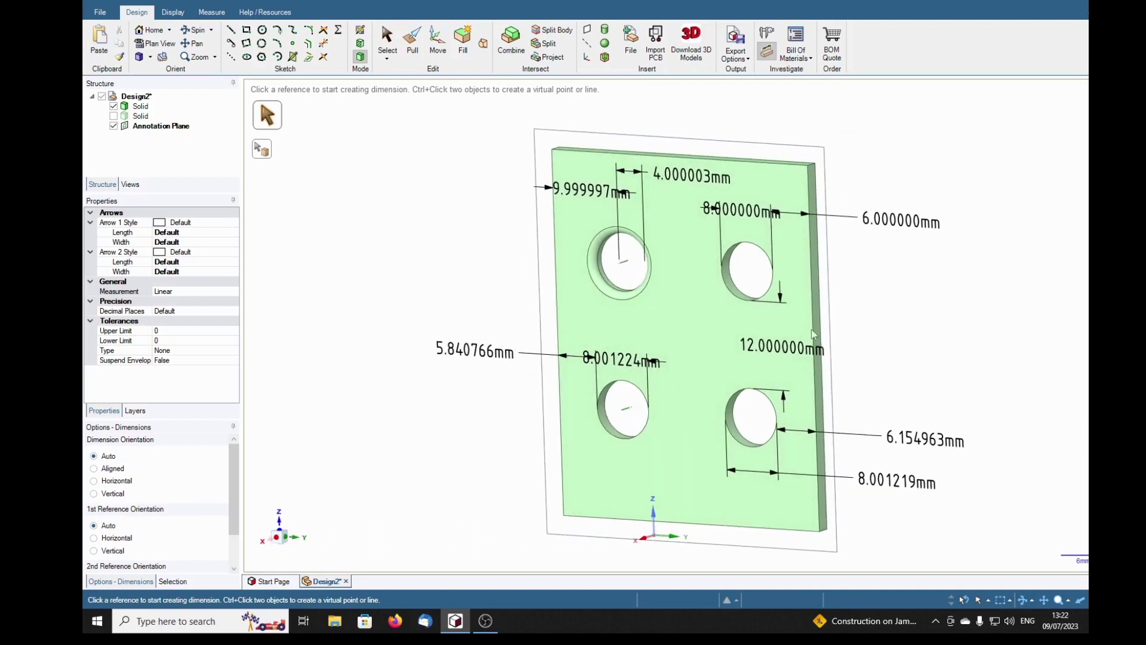
pyautogui.rightClick(605, 418)
pyautogui.click(639, 404)
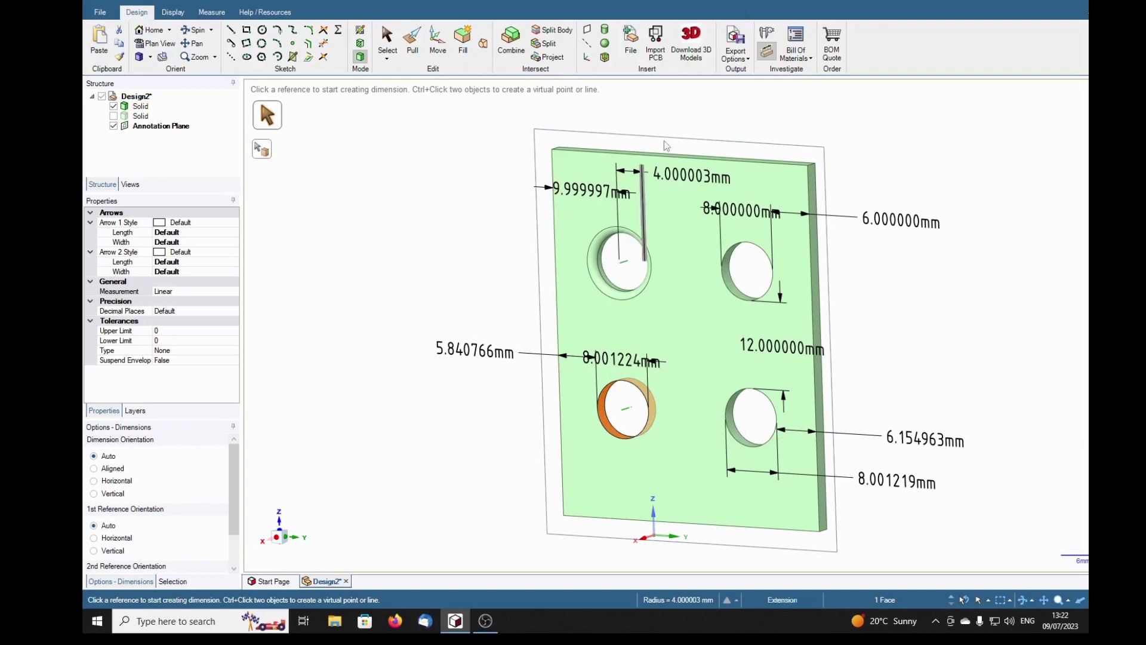
pyautogui.click(387, 50)
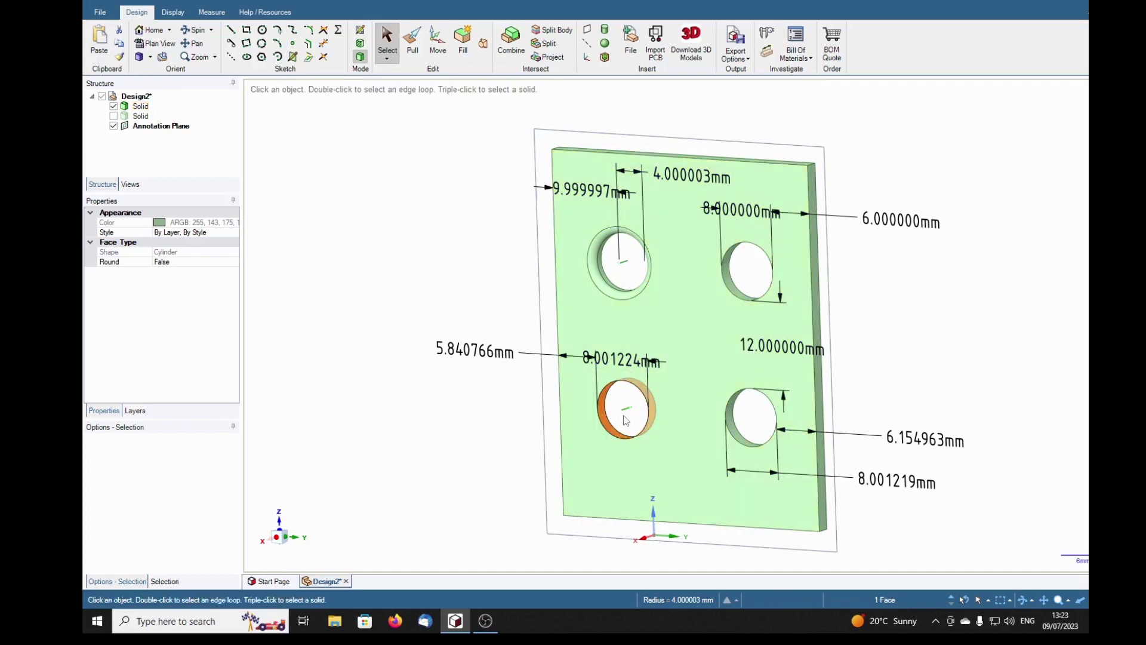
pyautogui.click(277, 537)
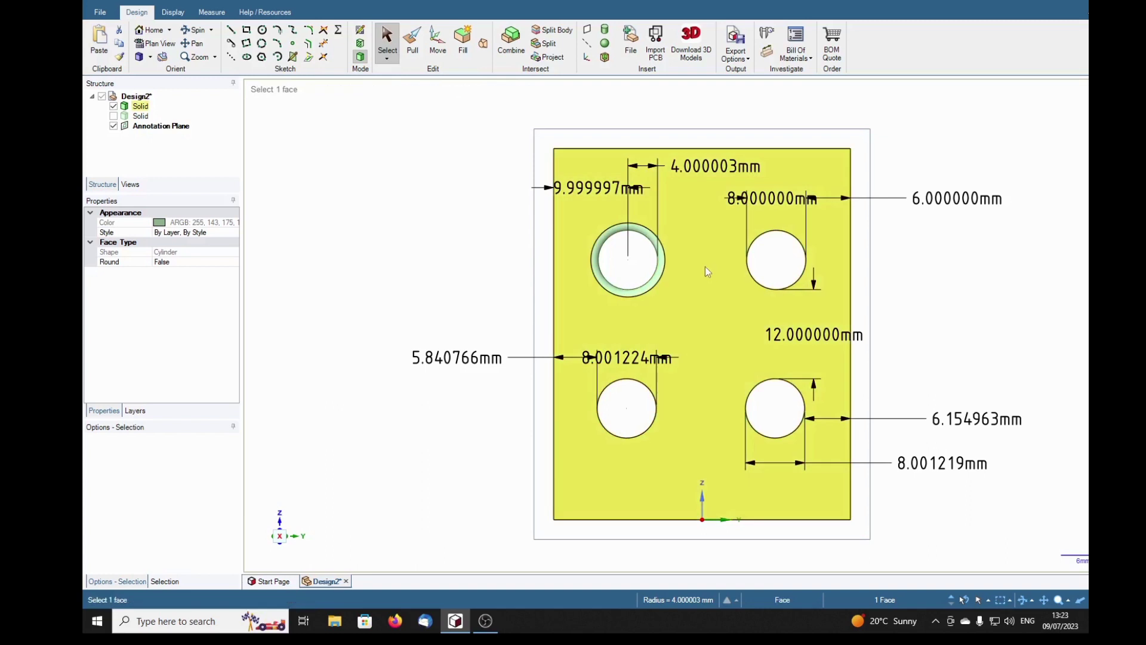
# Examine the dimensioned holes up close and at an angle, comparing the two left holes, and return to facing the plate head-on
pyautogui.click(767, 51)
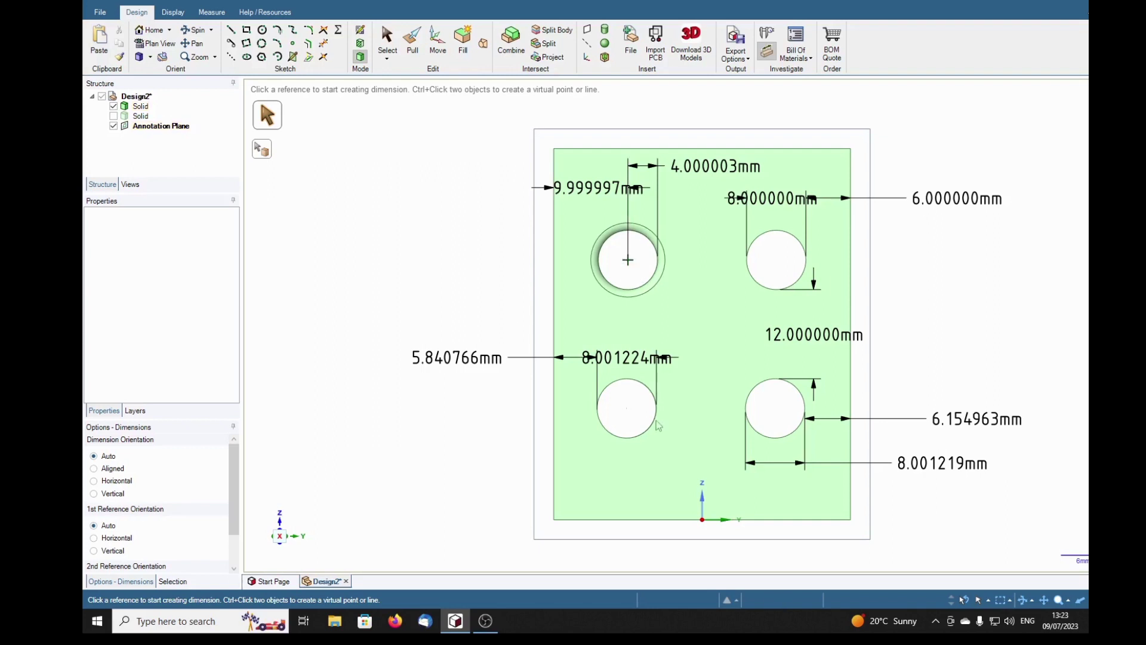
pyautogui.moveTo(955, 357); pyautogui.dragTo(896, 348, button='middle')
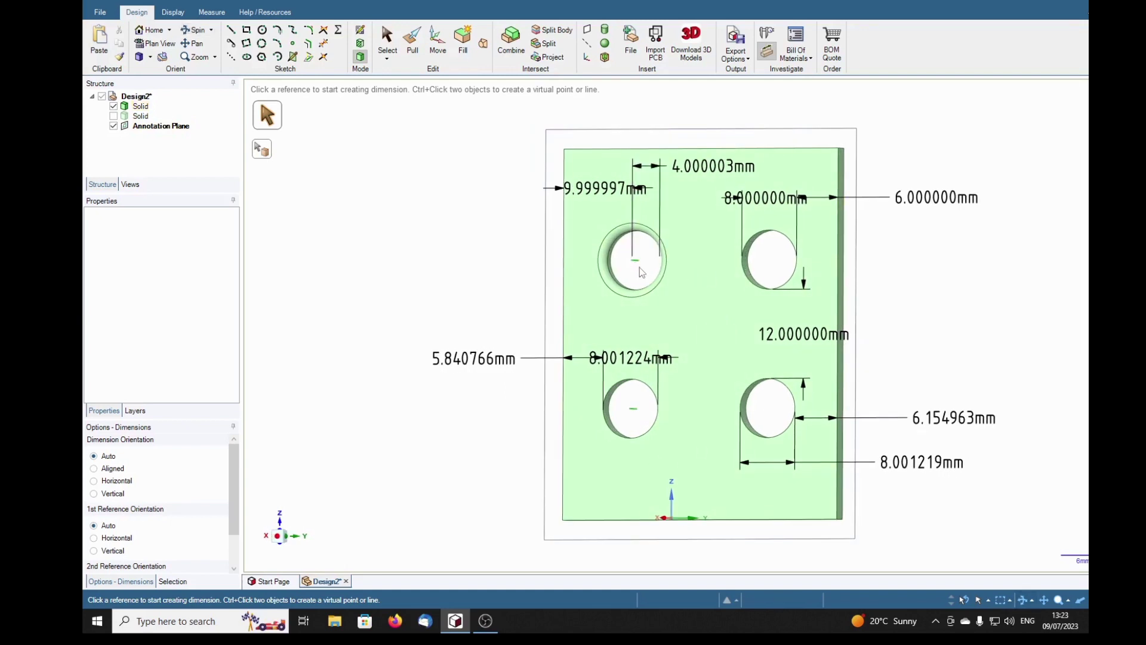
pyautogui.scroll(4, 621, 270)
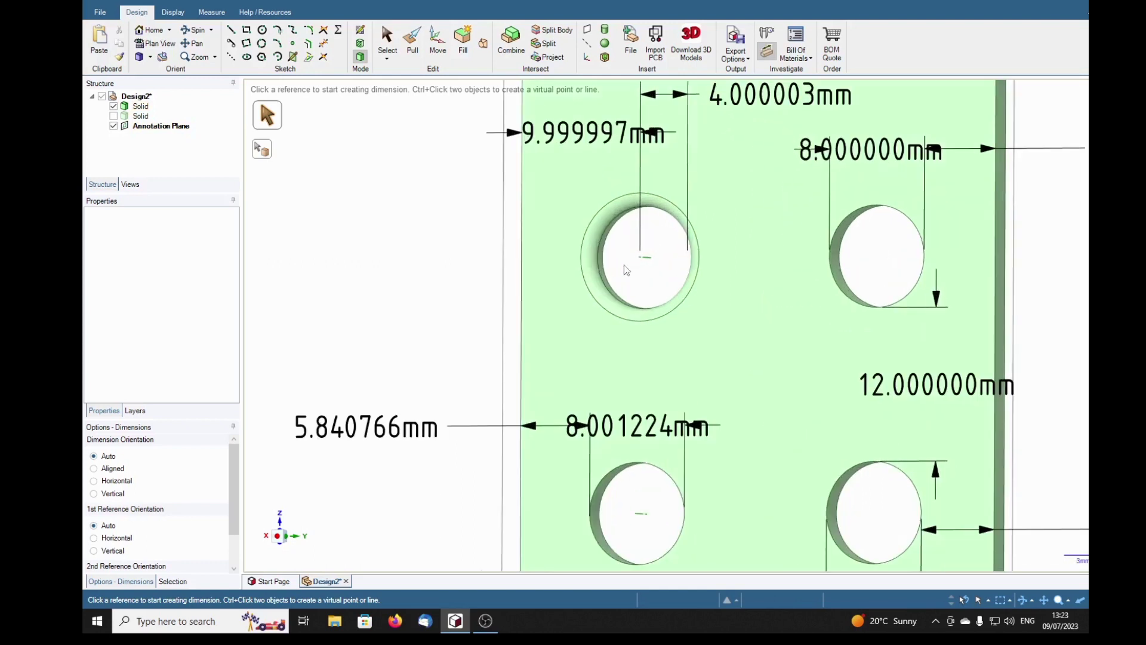
pyautogui.scroll(-2, 693, 312)
pyautogui.scroll(-2, 696, 312)
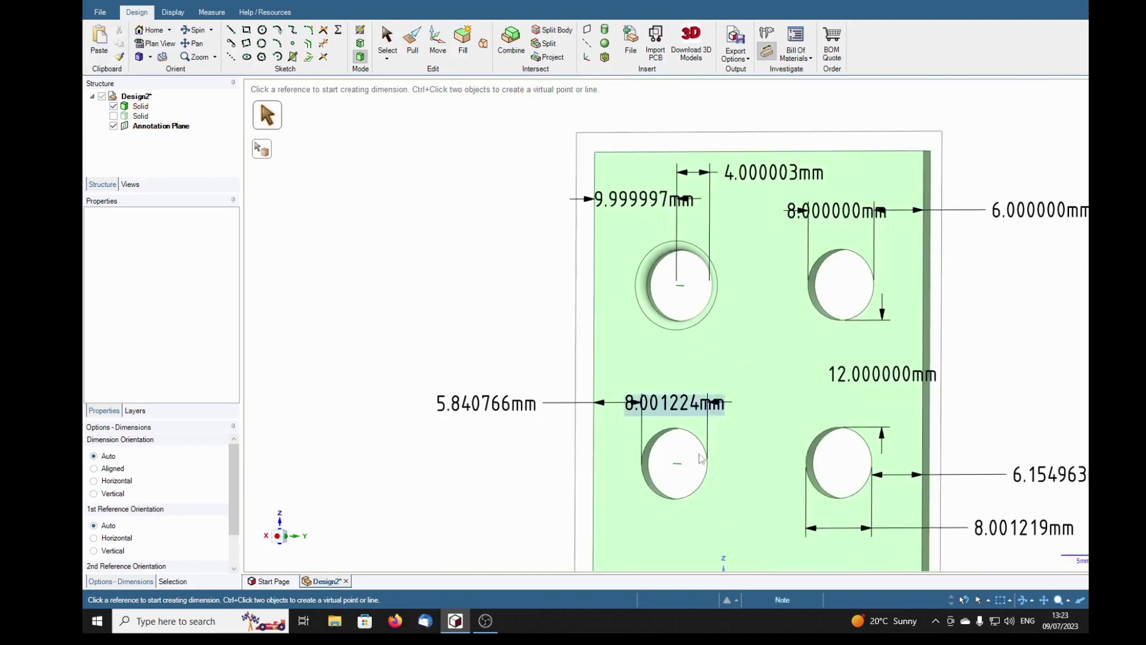
pyautogui.scroll(5, 681, 478)
pyautogui.scroll(-4, 694, 477)
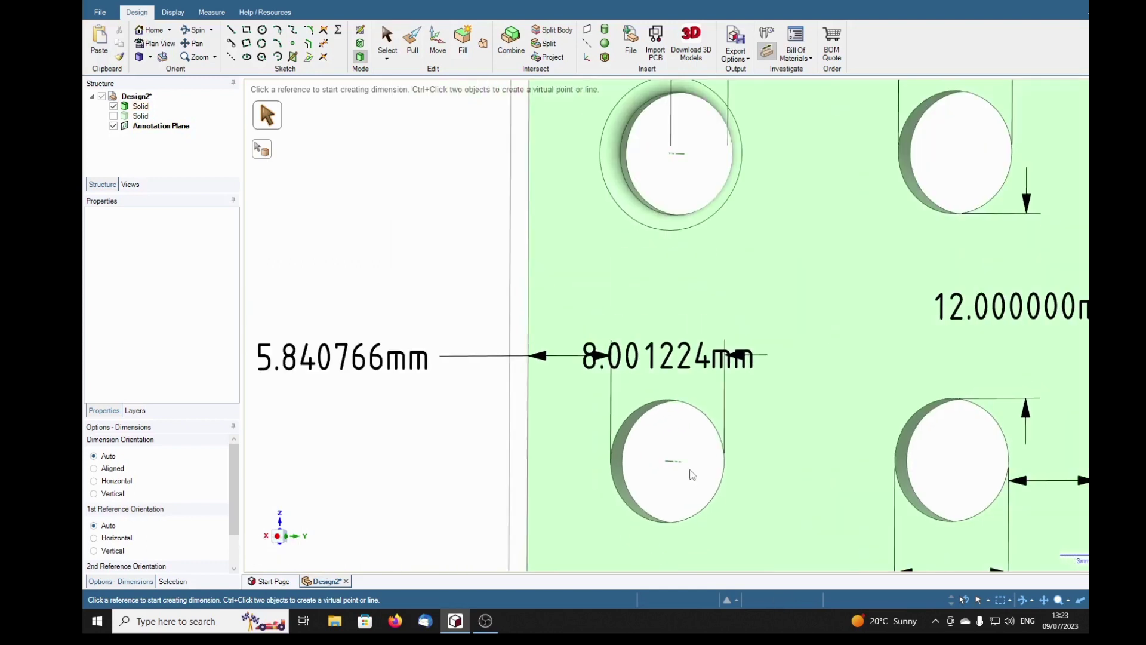
pyautogui.scroll(-1, 693, 475)
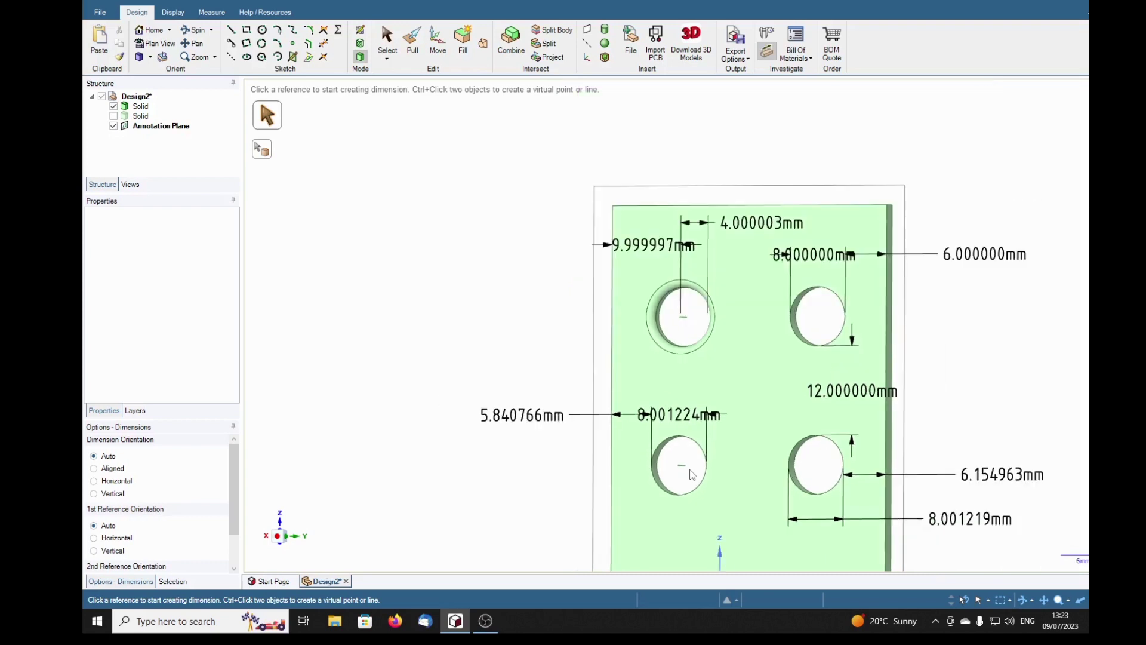
pyautogui.keyDown('shift'); pyautogui.moveTo(960, 370); pyautogui.dragTo(887, 315, button='middle'); pyautogui.keyUp('shift')
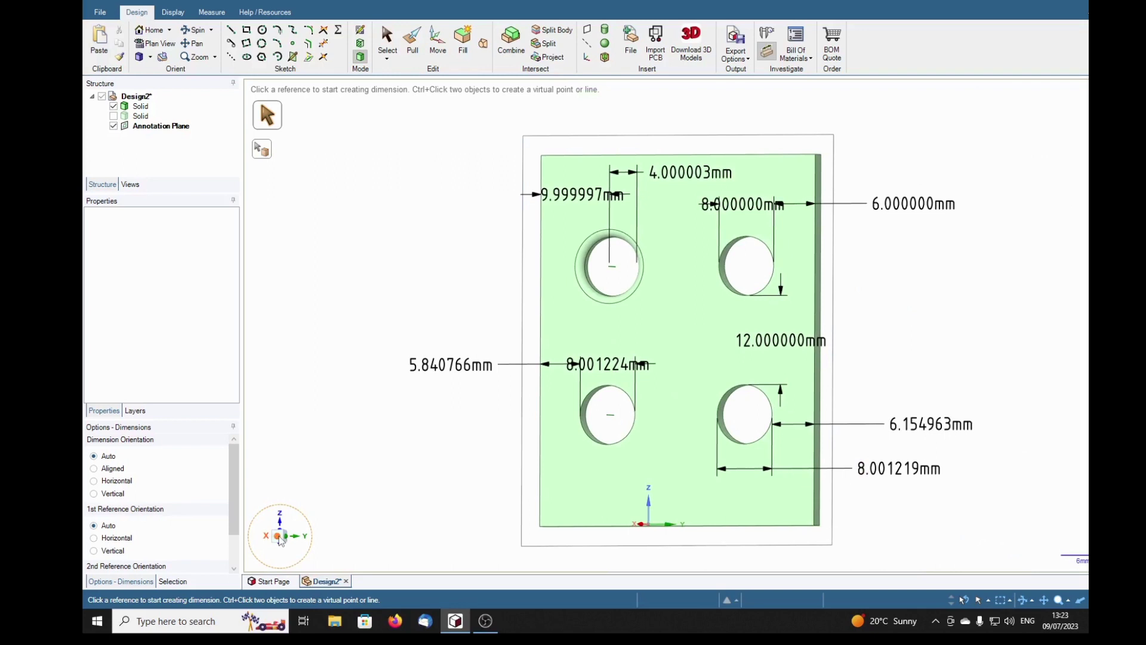
pyautogui.click(302, 537)
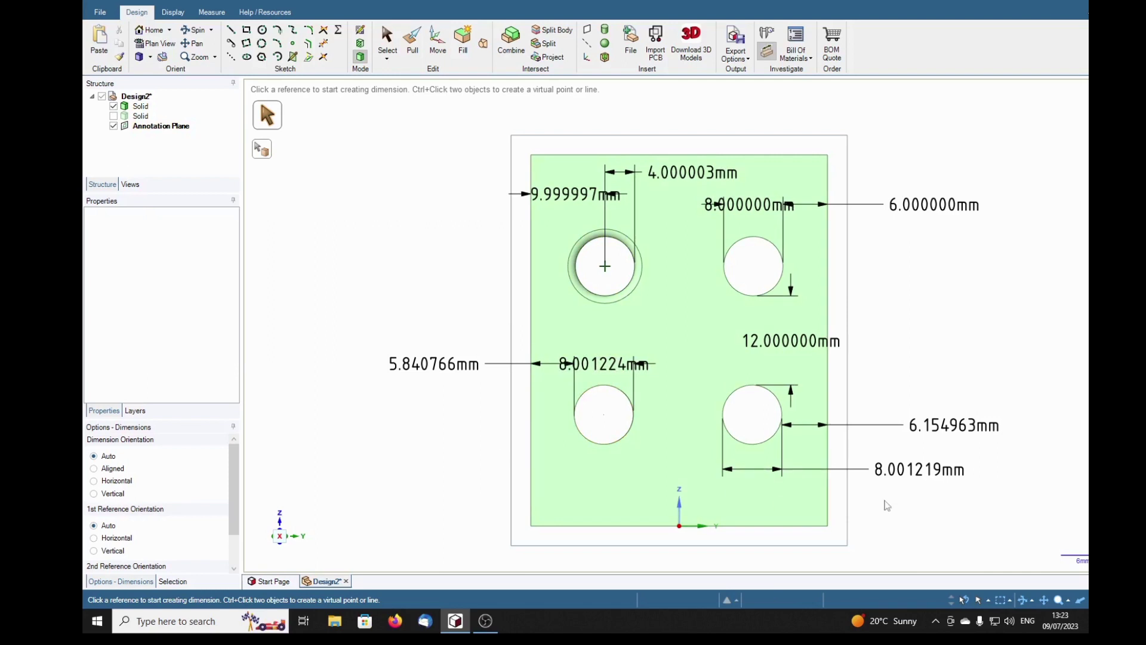
pyautogui.moveTo(1061, 362); pyautogui.dragTo(1014, 358, button='middle')
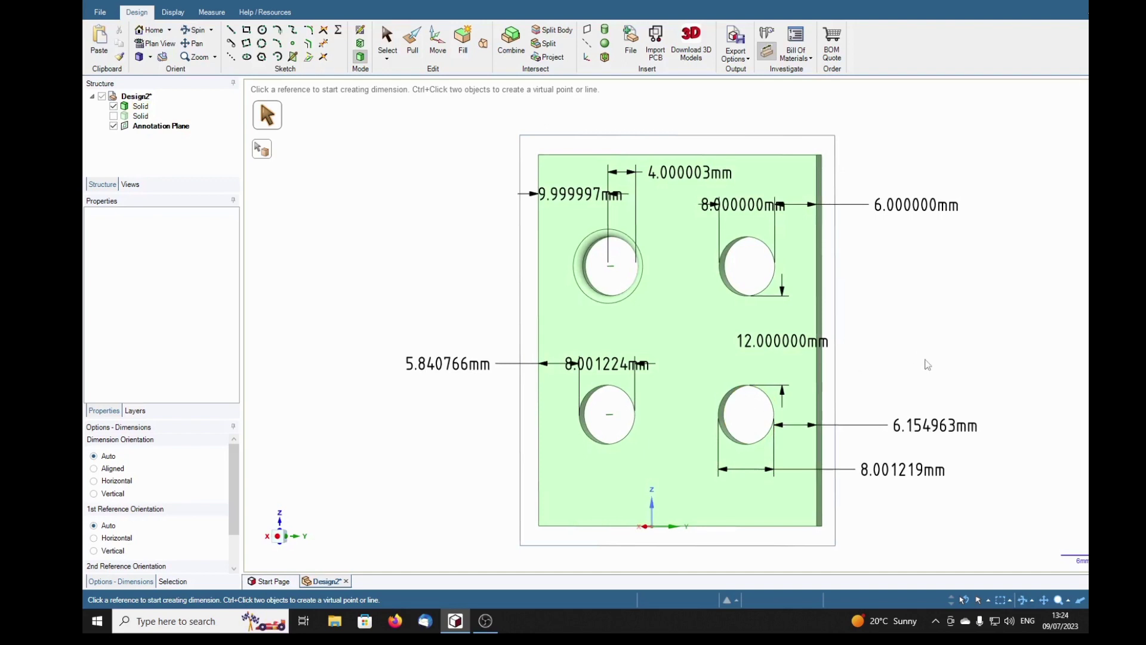
pyautogui.moveTo(926, 362); pyautogui.dragTo(906, 377, button='middle')
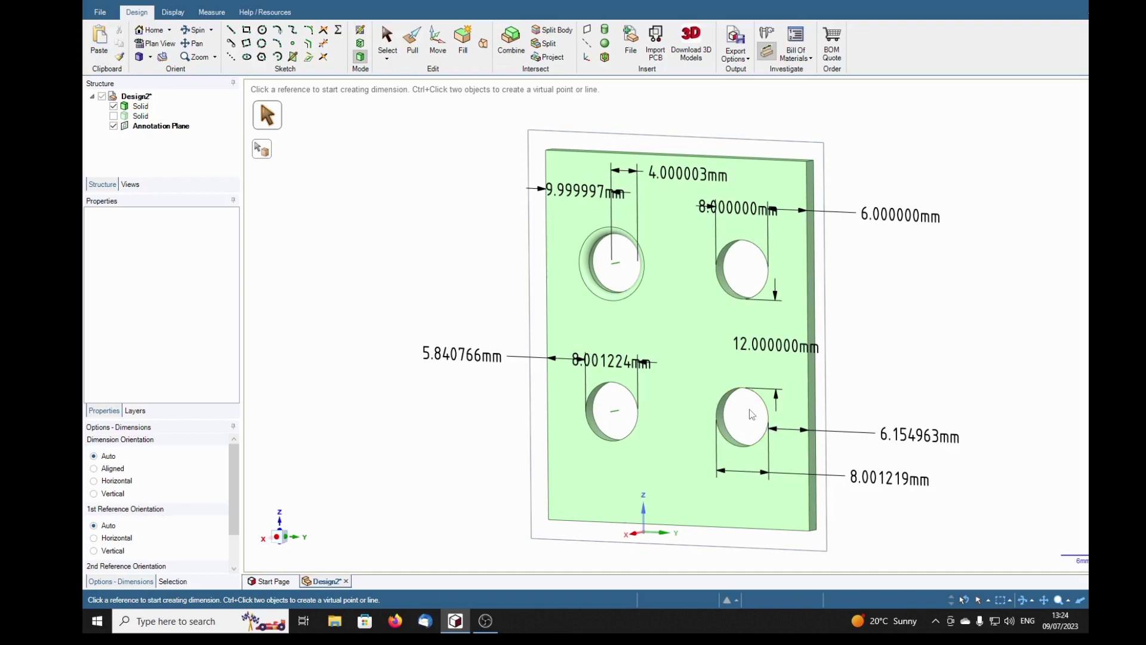
pyautogui.moveTo(921, 366)
pyautogui.mouseDown(button='middle')
pyautogui.moveTo(944, 368)
pyautogui.moveTo(934, 351)
pyautogui.moveTo(918, 365)
pyautogui.mouseUp(button='middle')
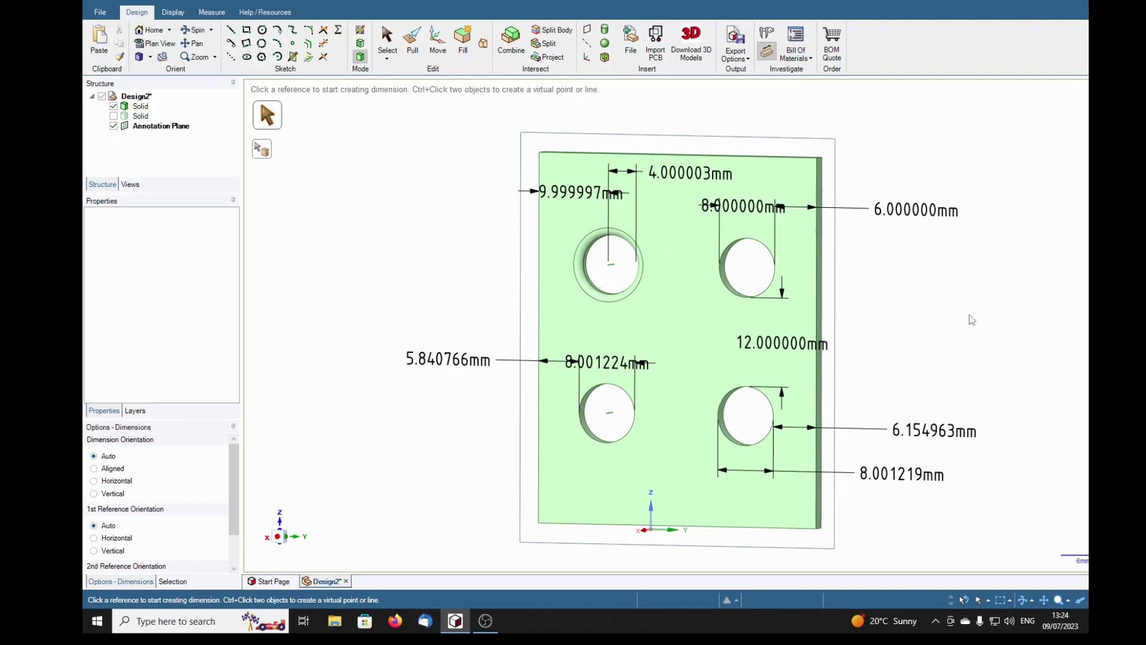
pyautogui.moveTo(1010, 341)
pyautogui.mouseDown(button='middle')
pyautogui.moveTo(959, 333)
pyautogui.moveTo(965, 343)
pyautogui.mouseUp(button='middle')
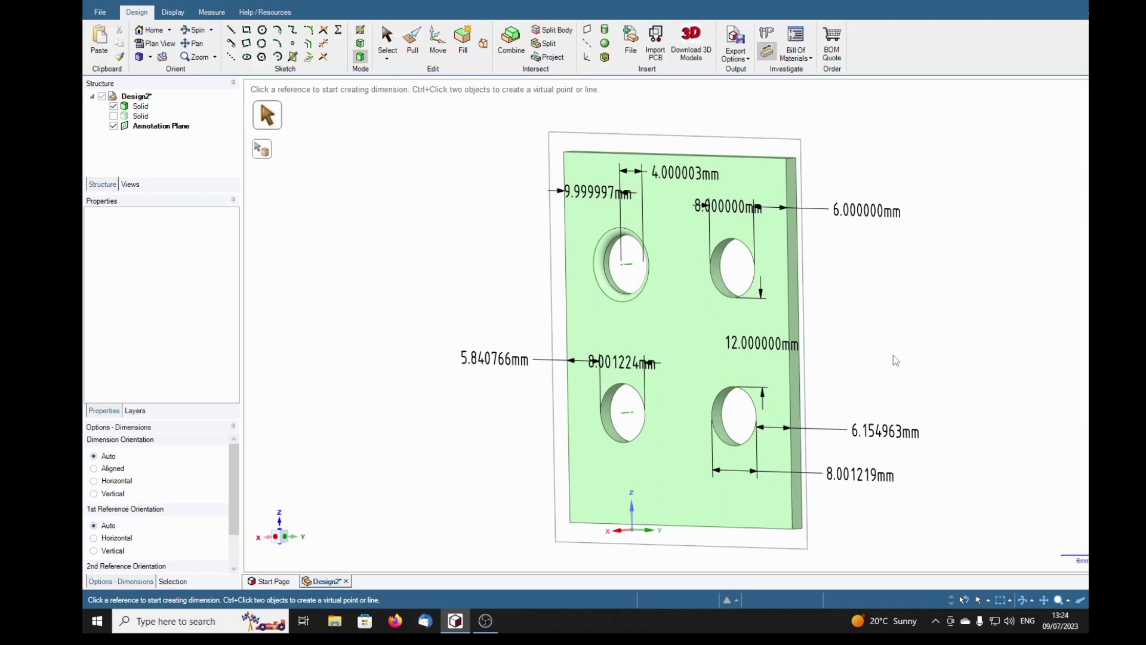
pyautogui.scroll(-3, 893, 355)
pyautogui.scroll(3, 894, 356)
pyautogui.keyDown('shift'); pyautogui.moveTo(1005, 389); pyautogui.dragTo(851, 370, button='middle'); pyautogui.keyUp('shift')
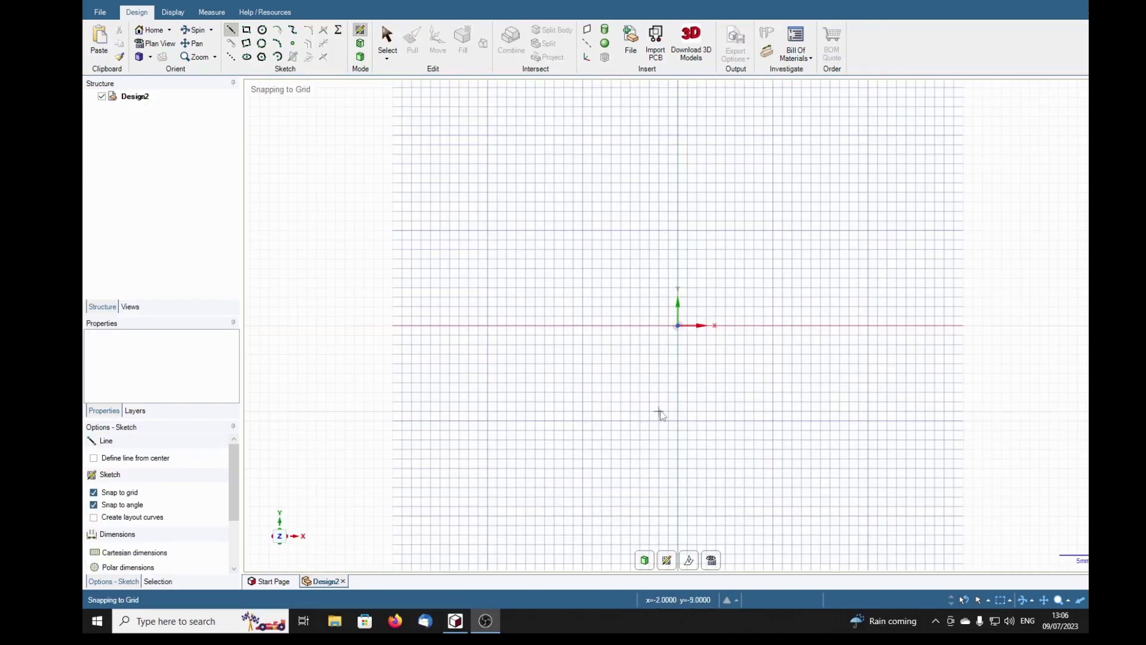
# Sketch two parallel upright rectangles, each 2 mm by 40 mm and 8 mm apart, centred on the X axis with the second one's edge on the Y axis
pyautogui.click(246, 31)
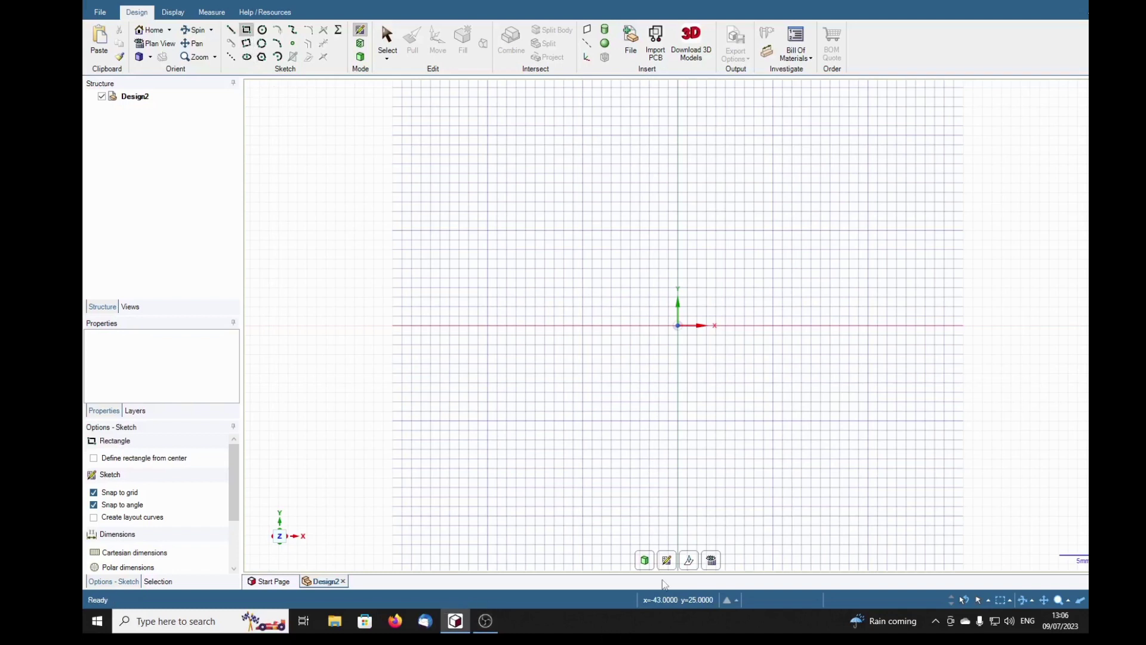
pyautogui.click(582, 517)
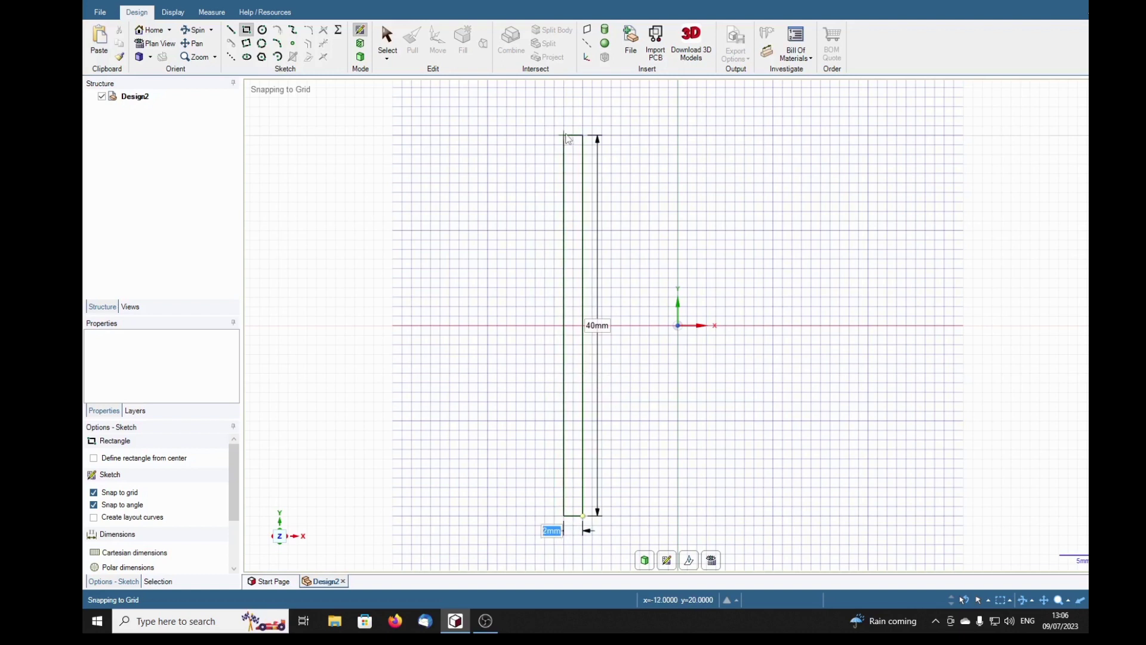
pyautogui.click(568, 139)
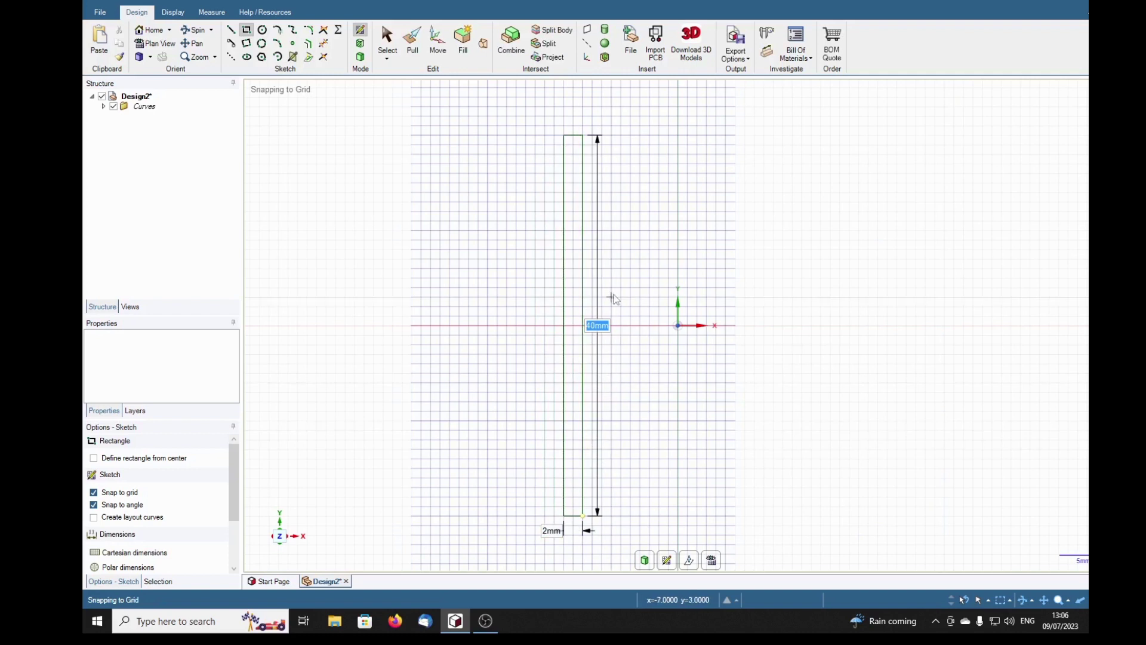
pyautogui.click(678, 516)
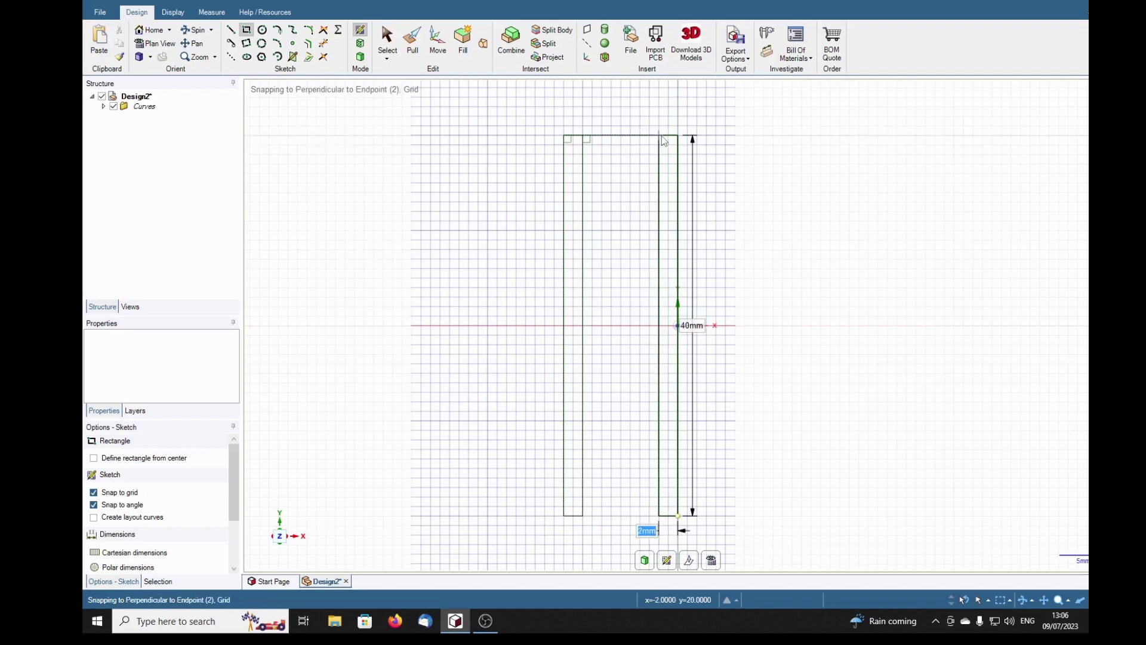
pyautogui.press('Tab')
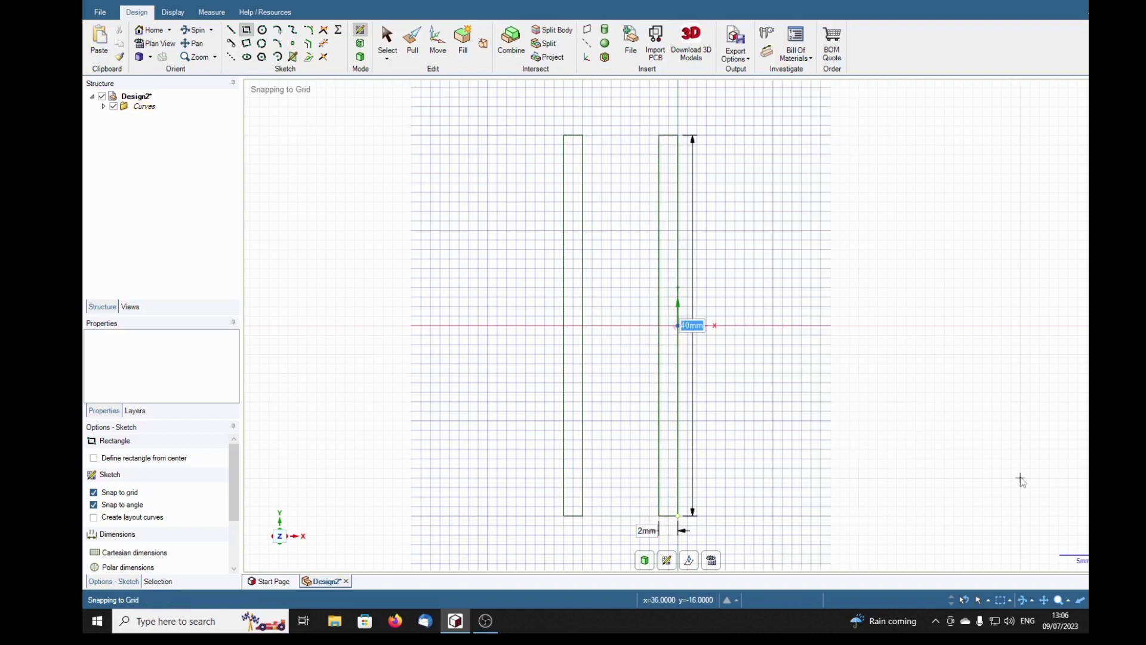
pyautogui.press('Return')
# Pull both rectangle faces together by 100 mm to form two solid plates
pyautogui.press('p')
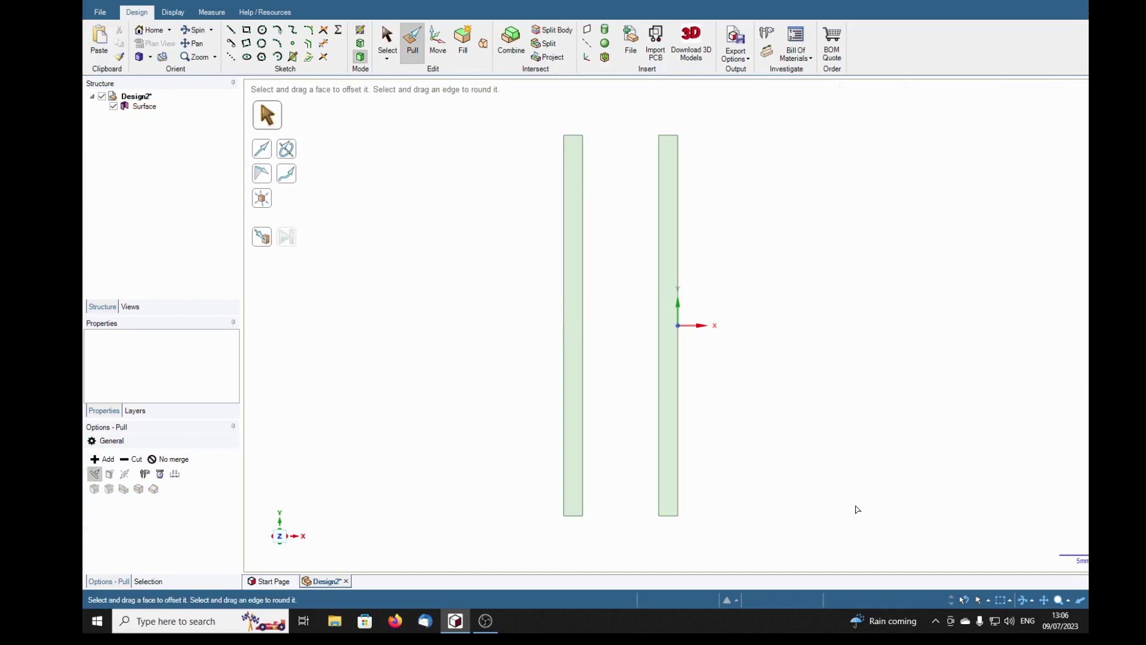
pyautogui.moveTo(858, 509); pyautogui.dragTo(807, 378, button='middle')
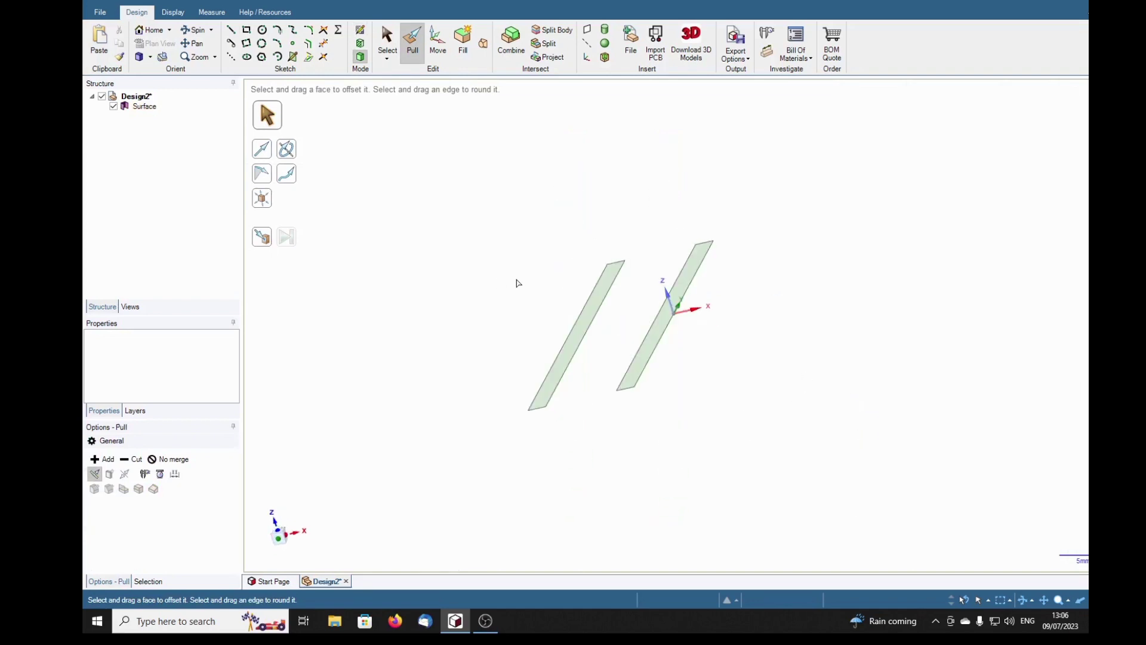
pyautogui.click(581, 322)
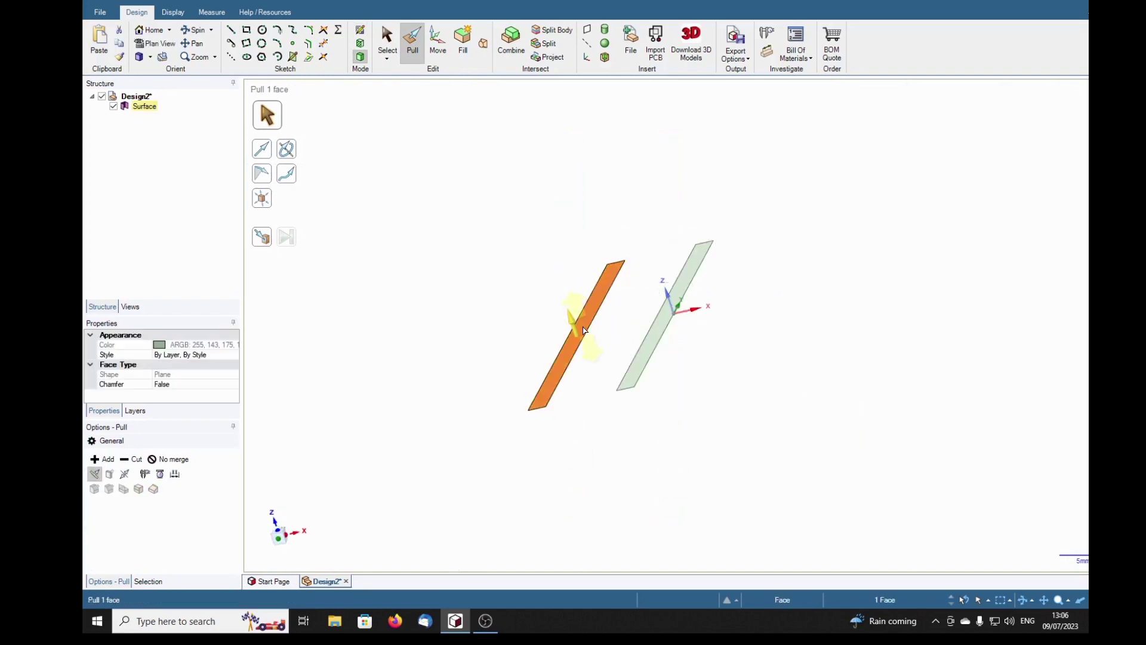
pyautogui.keyDown('ctrl'); pyautogui.click(663, 322); pyautogui.keyUp('ctrl')
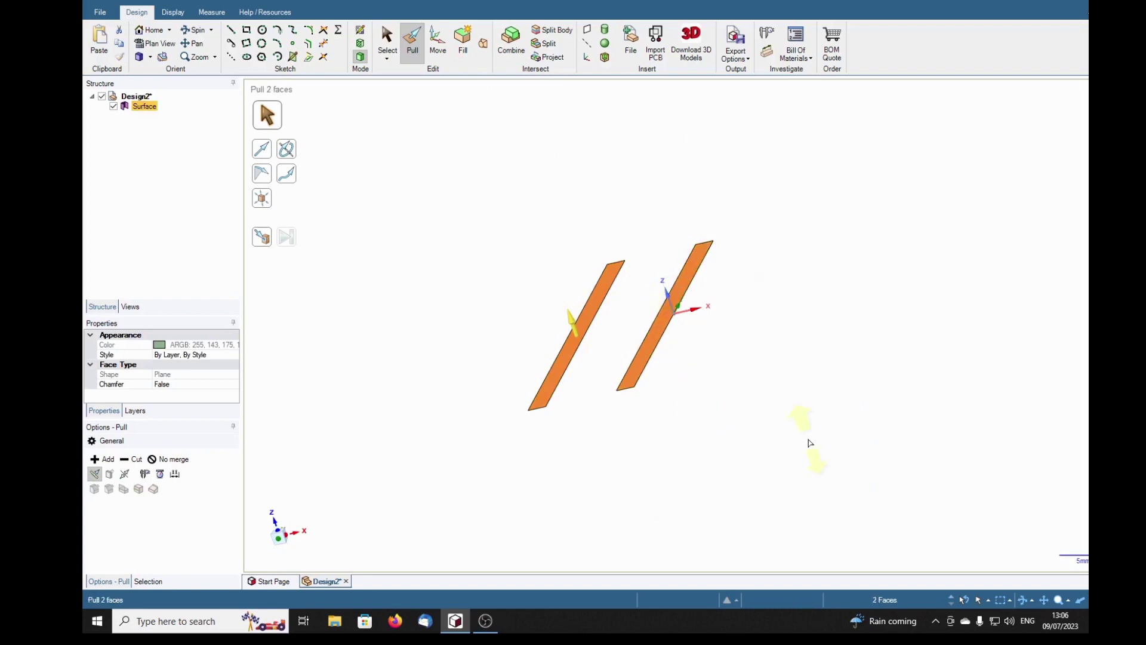
pyautogui.write('100')
pyautogui.press('Return')
pyautogui.scroll(-2, 933, 548)
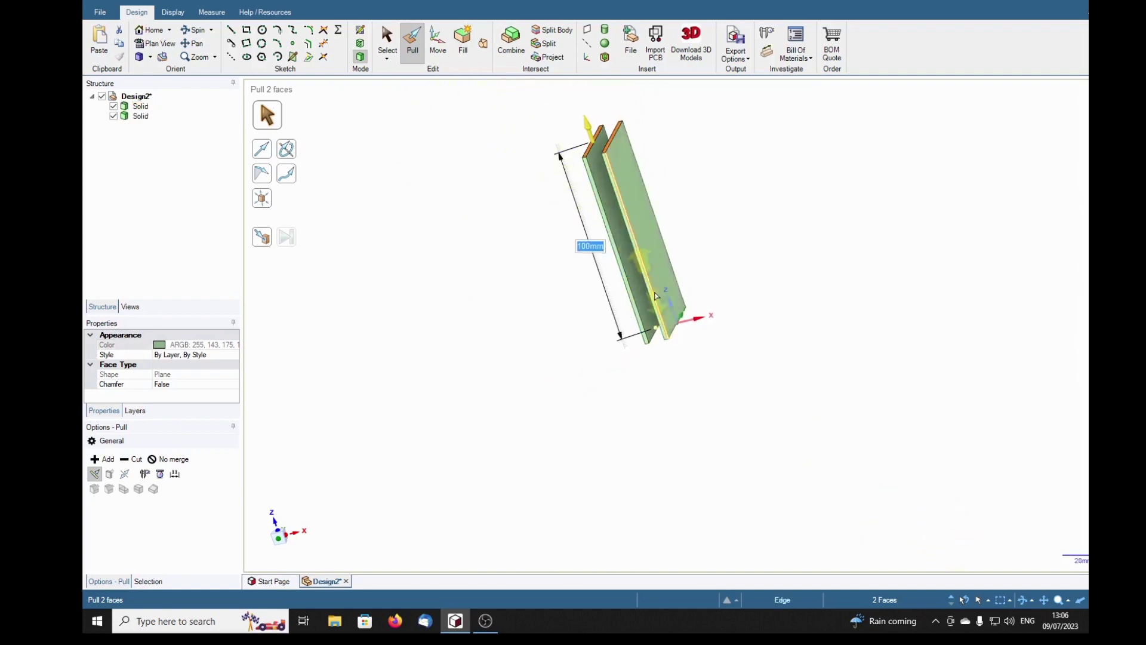
# Set the pulled height of both plates to 50 mm and finish the pull
pyautogui.moveTo(776, 402); pyautogui.dragTo(696, 379, button='middle')
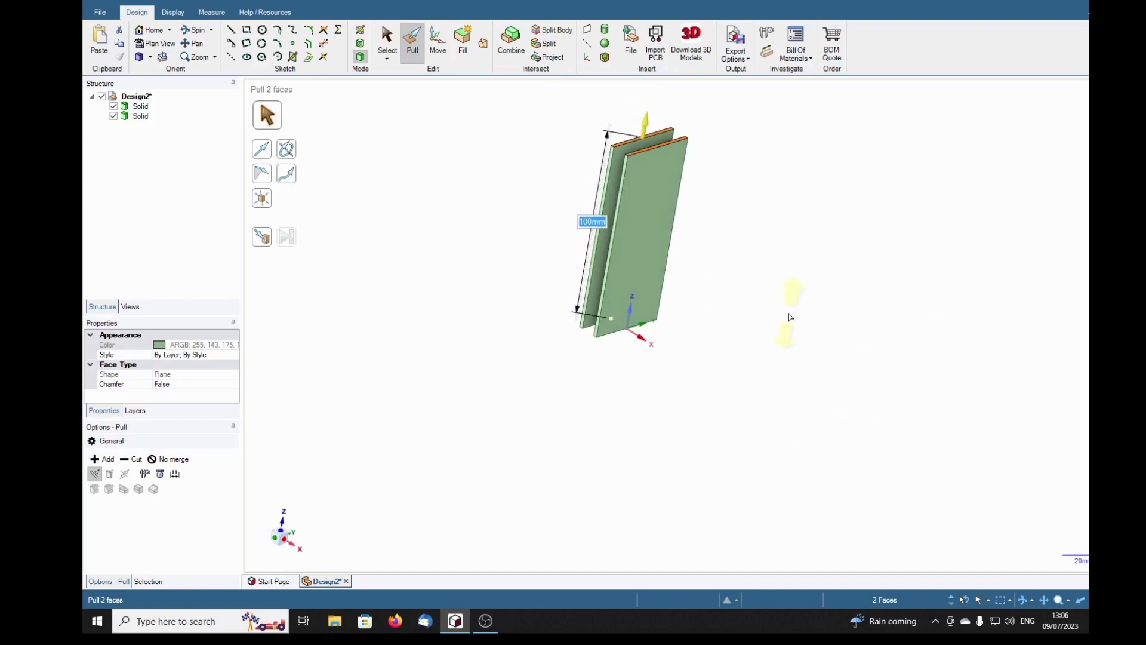
pyautogui.write('50')
pyautogui.press('Return')
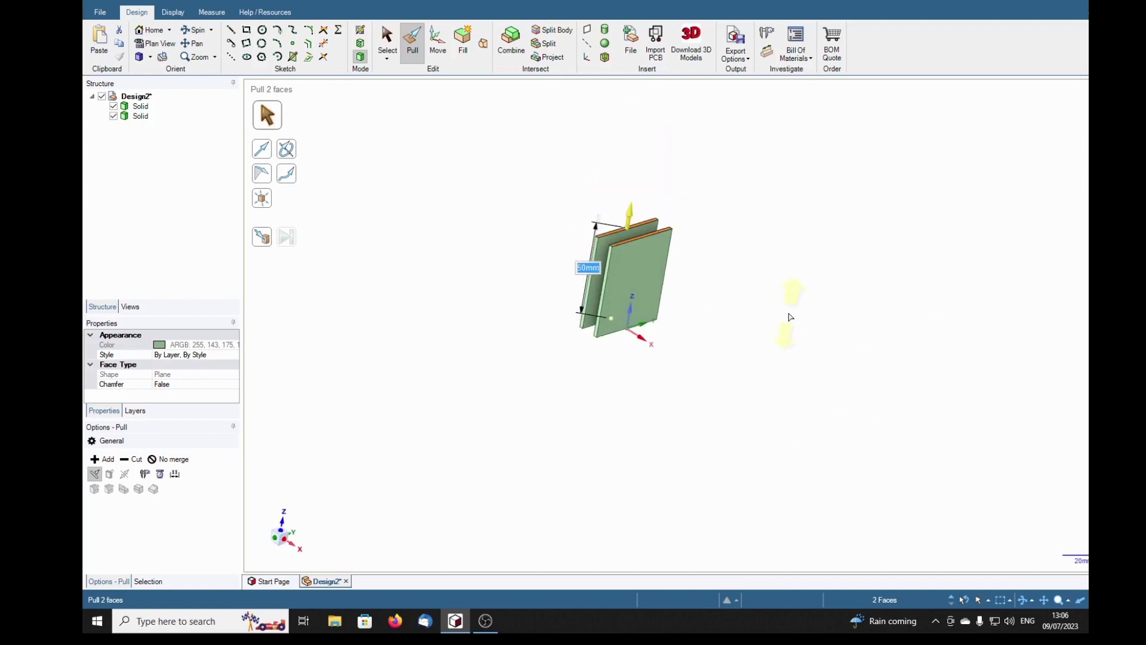
pyautogui.moveTo(693, 341); pyautogui.dragTo(761, 153, button='middle')
pyautogui.scroll(2, 756, 151)
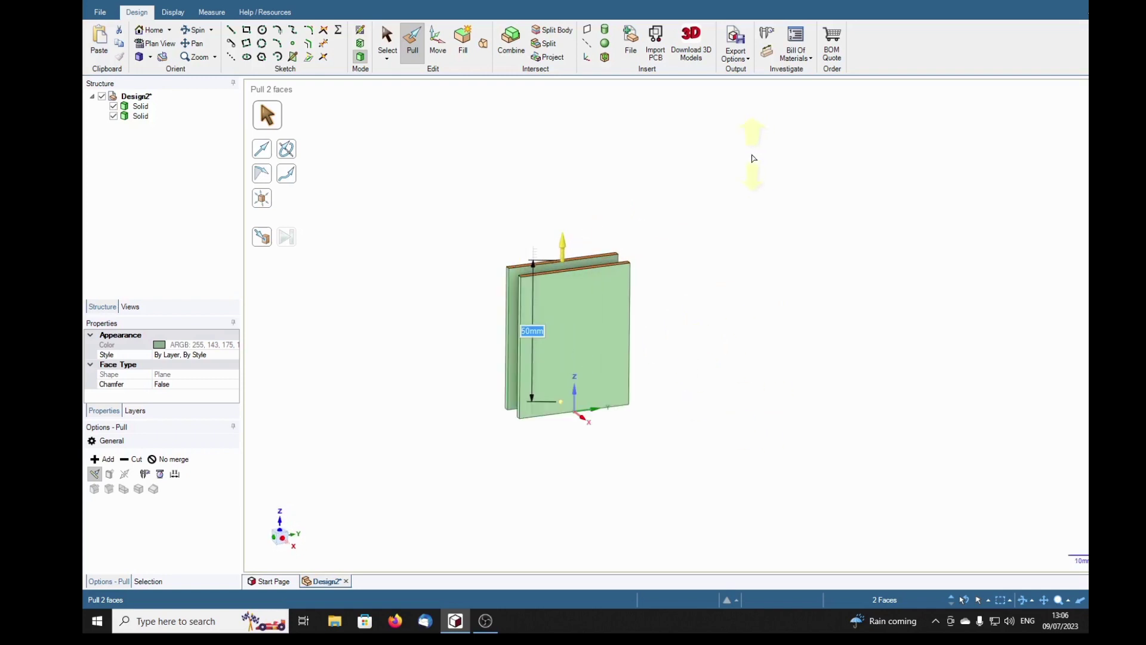
pyautogui.scroll(3, 582, 401)
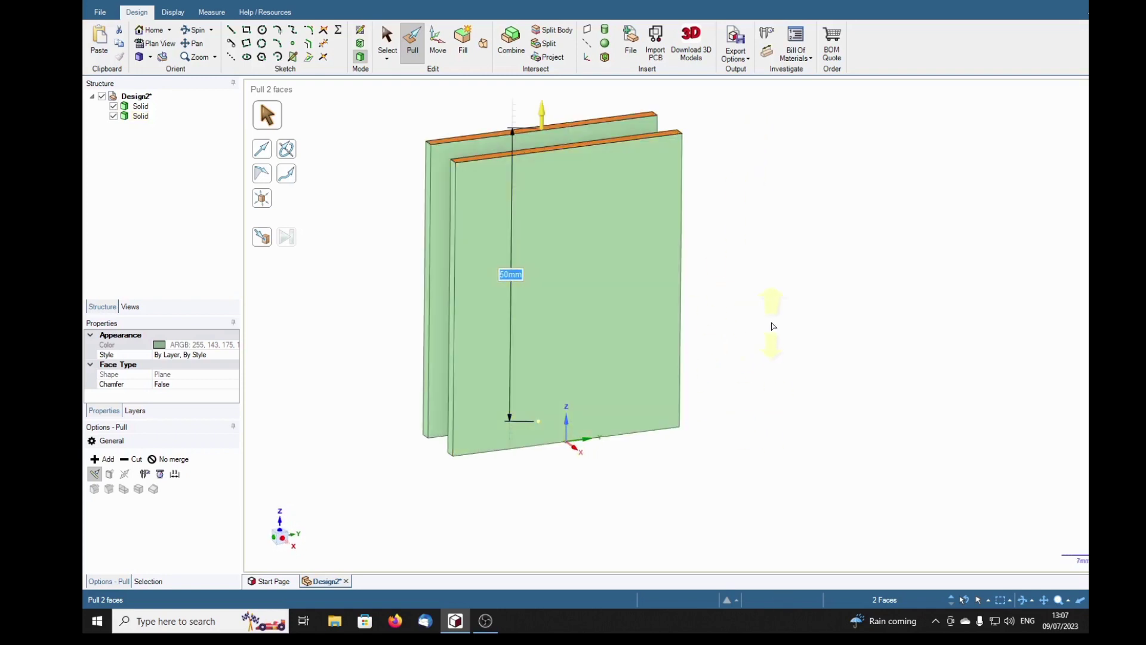
pyautogui.press('Escape')
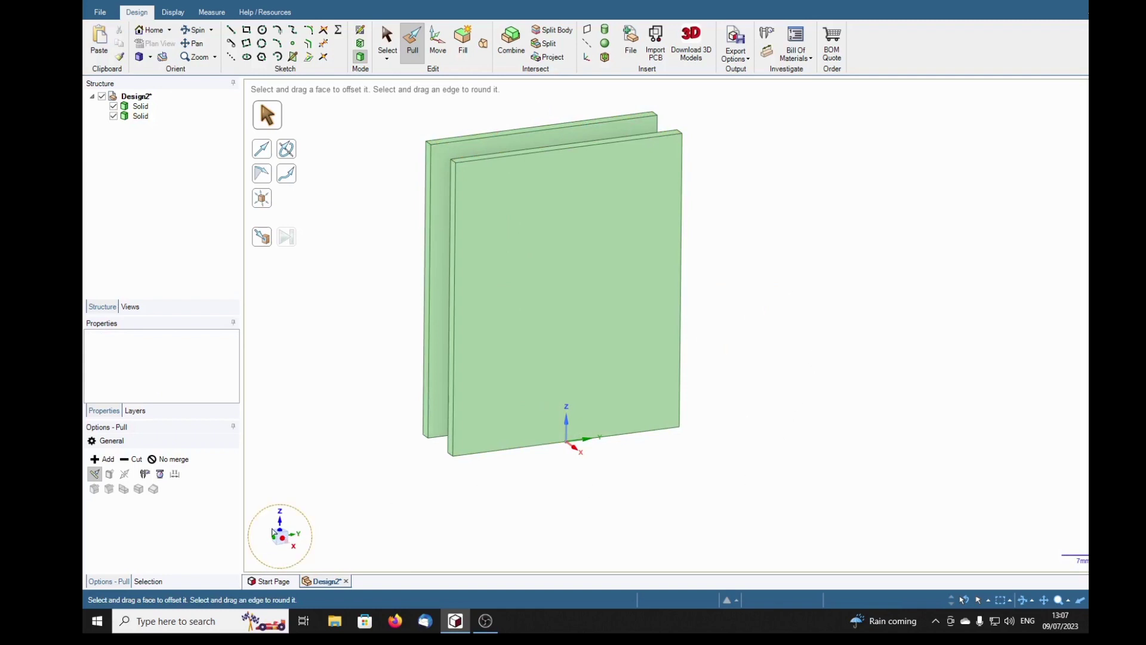
# Turn the view to face the plates head-on and check which camera projection is active, orthographic or perspective
pyautogui.click(286, 544)
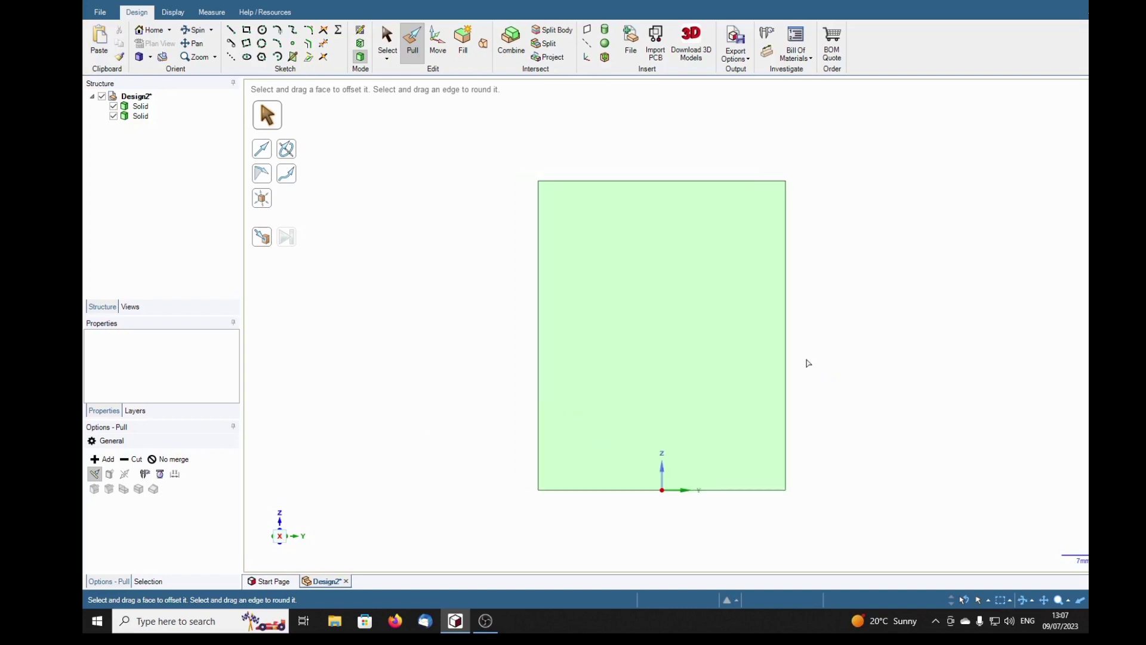
pyautogui.click(174, 13)
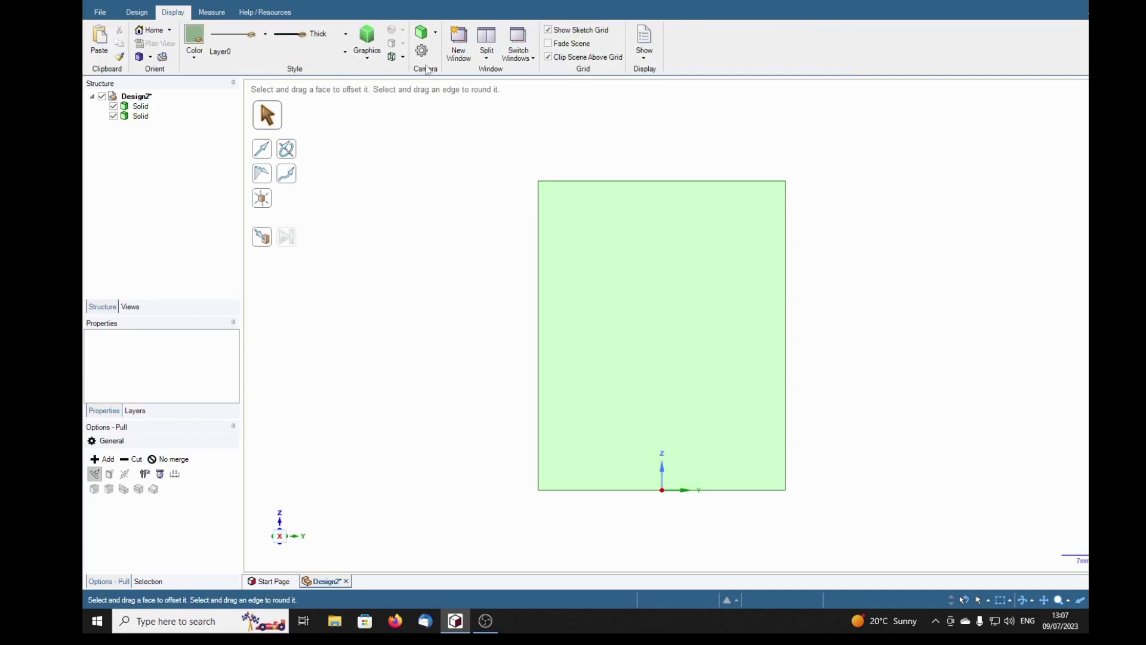
pyautogui.click(437, 34)
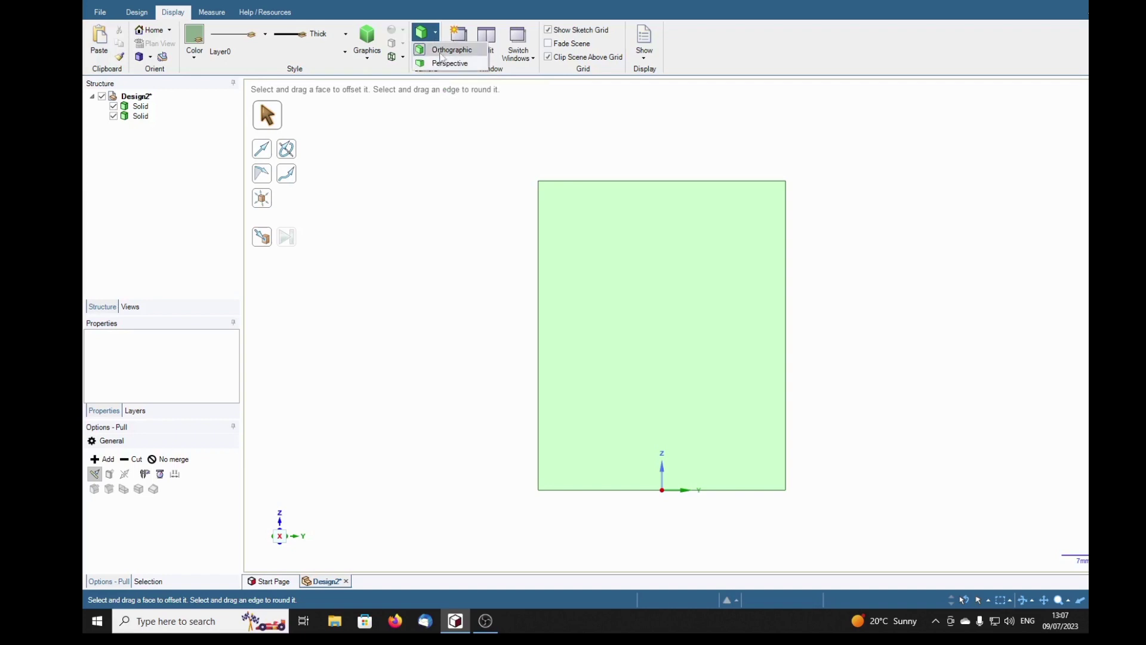
pyautogui.click(408, 176)
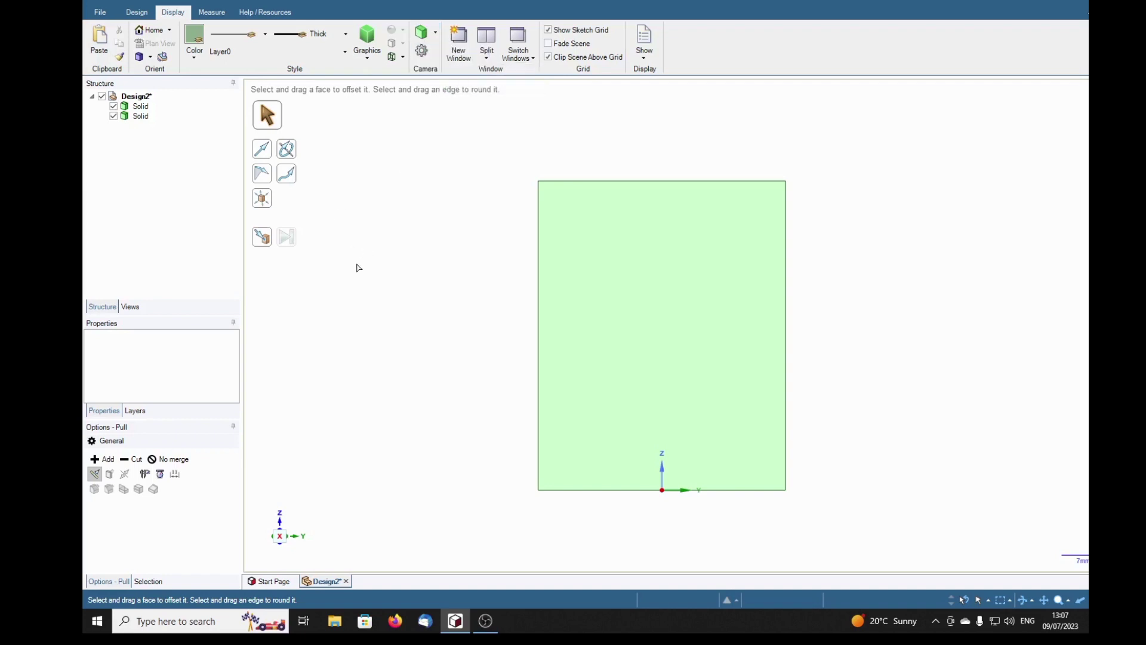
pyautogui.click(139, 13)
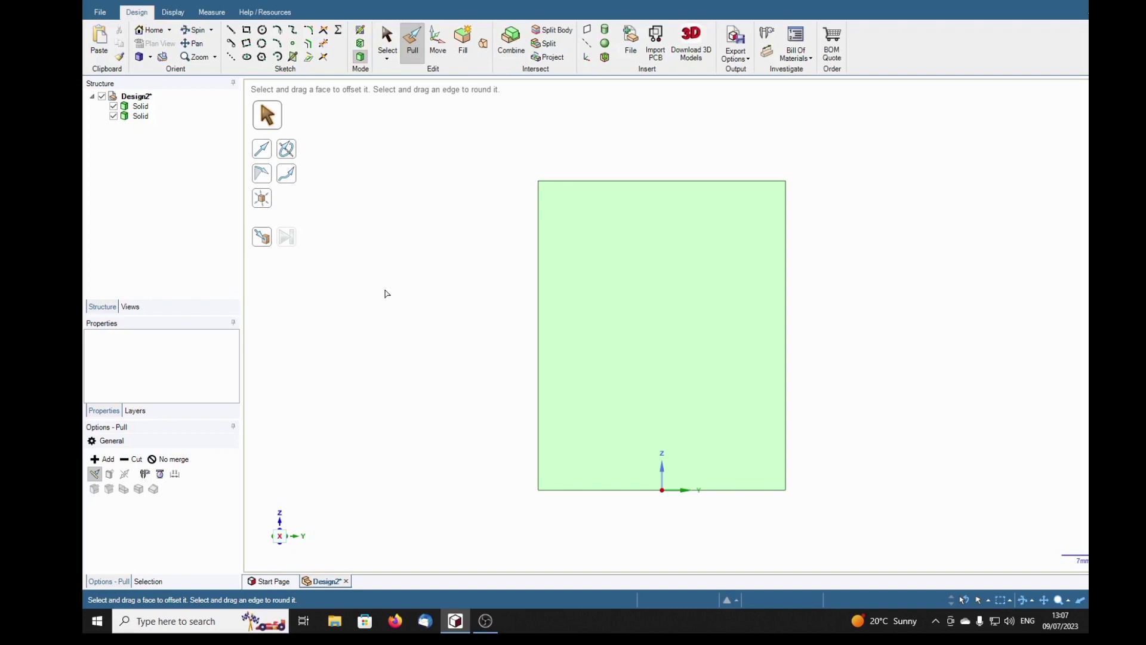
# Sketch four 8 mm diameter circles on the front plate's face, each centred 10 mm from both of the face's centre lines
pyautogui.click(262, 30)
pyautogui.click(643, 326)
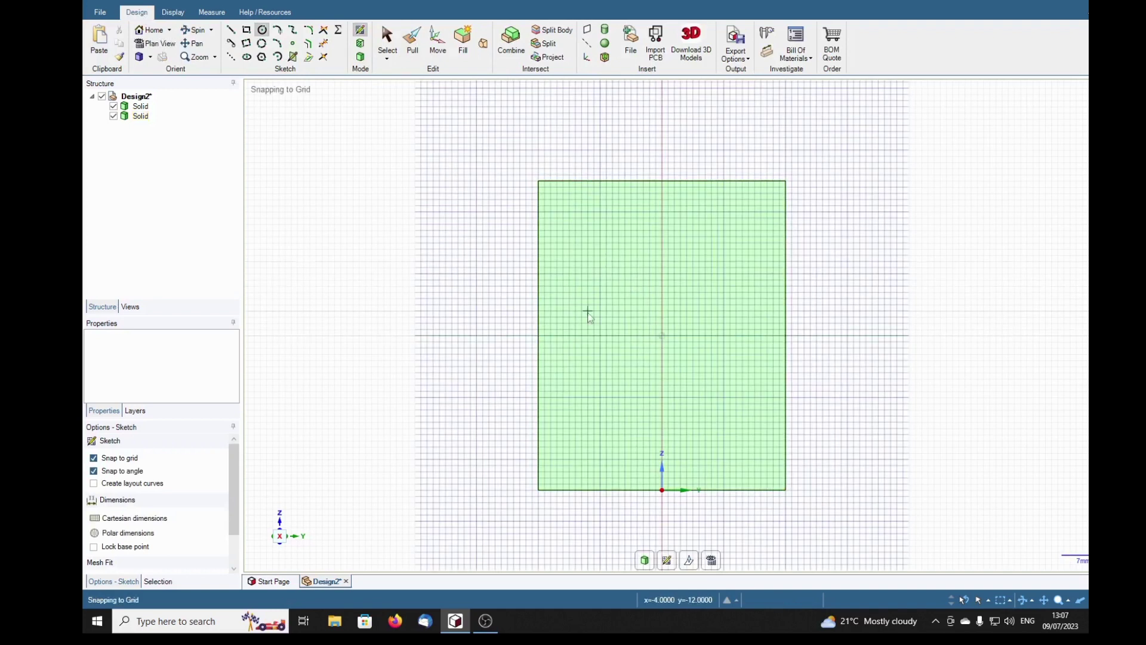
pyautogui.click(600, 274)
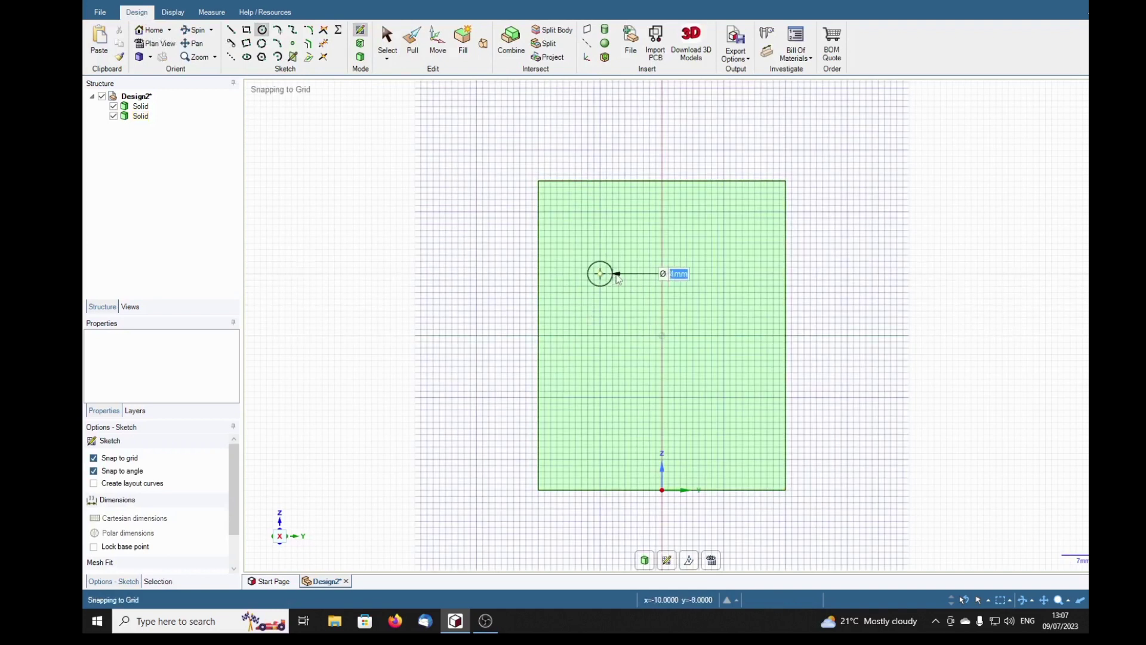
pyautogui.click(626, 276)
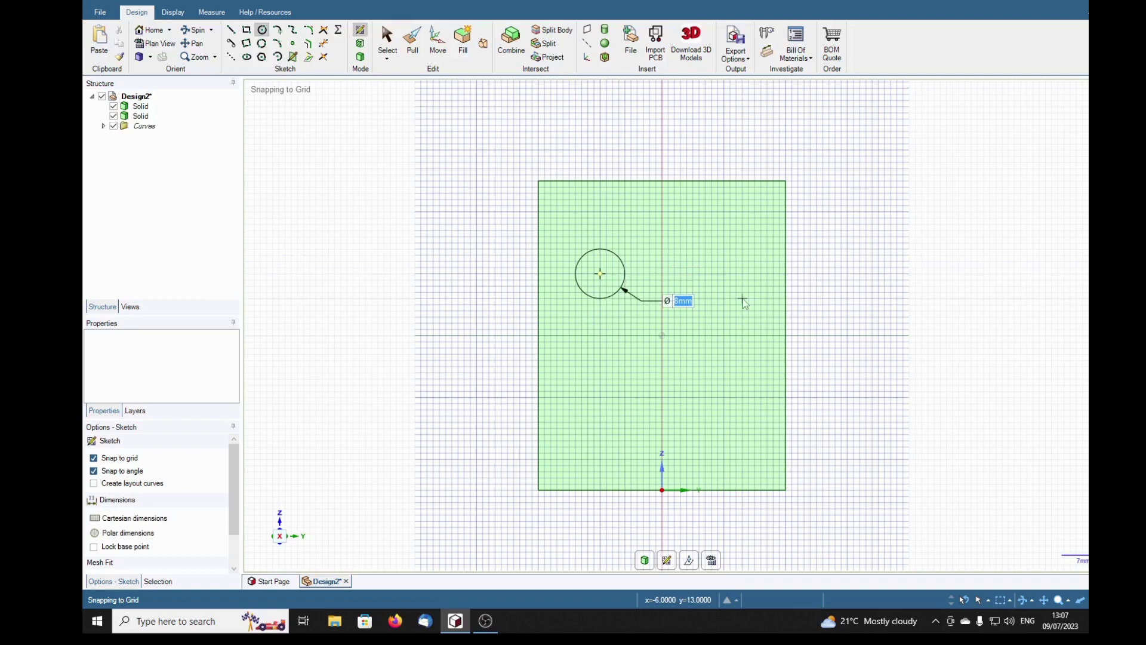
pyautogui.click(724, 274)
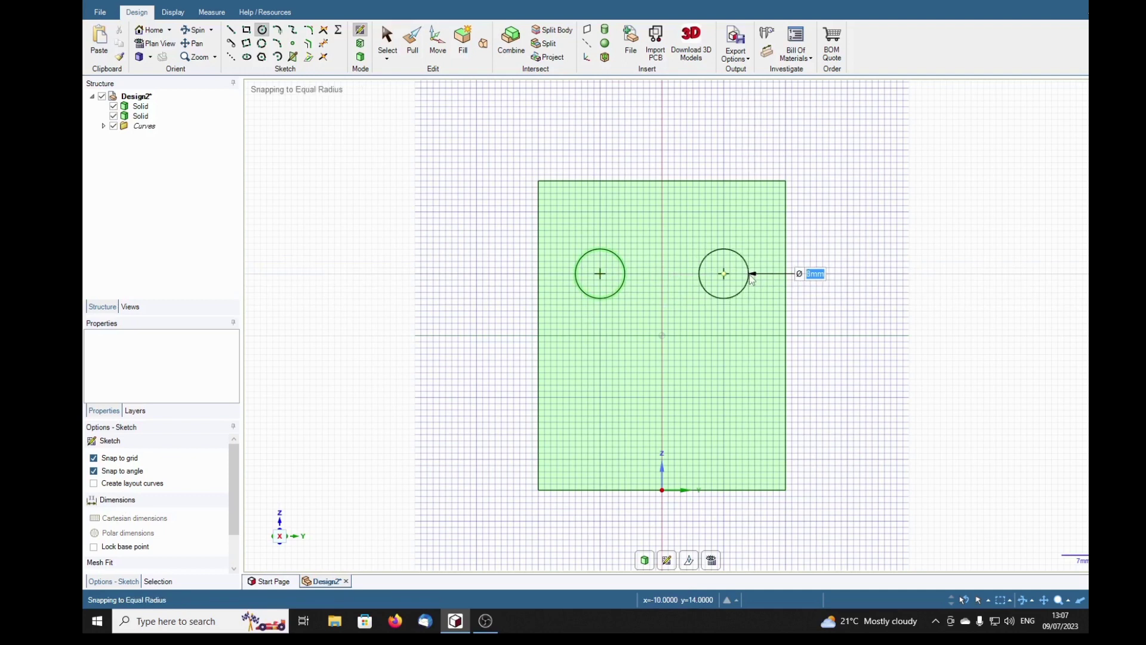
pyautogui.click(753, 276)
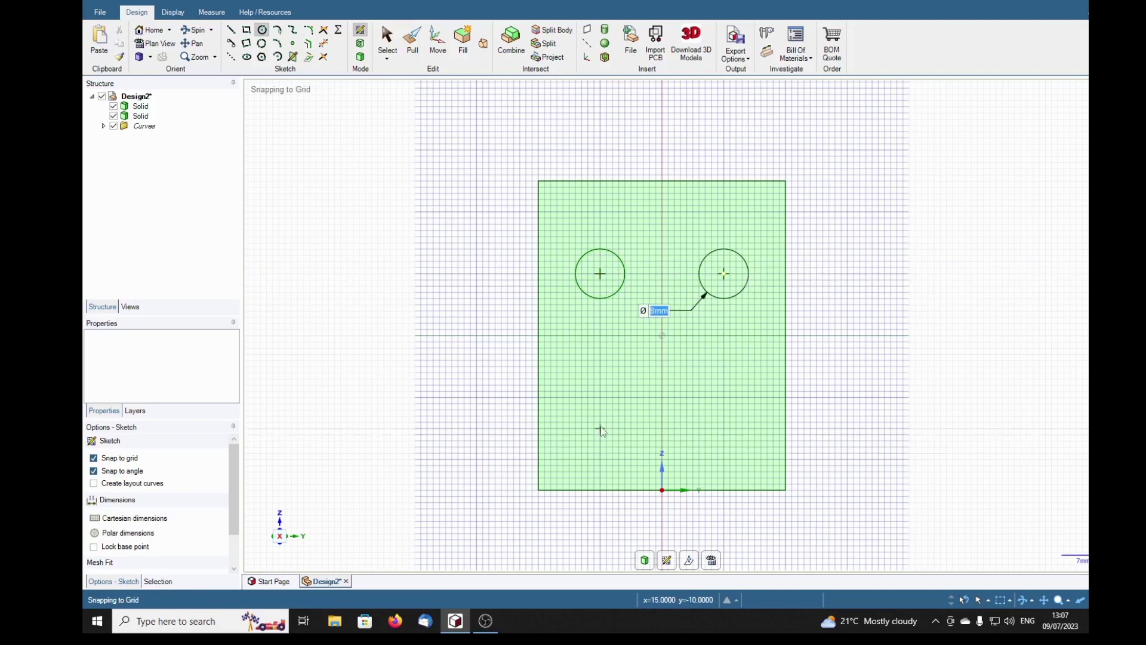
pyautogui.click(602, 399)
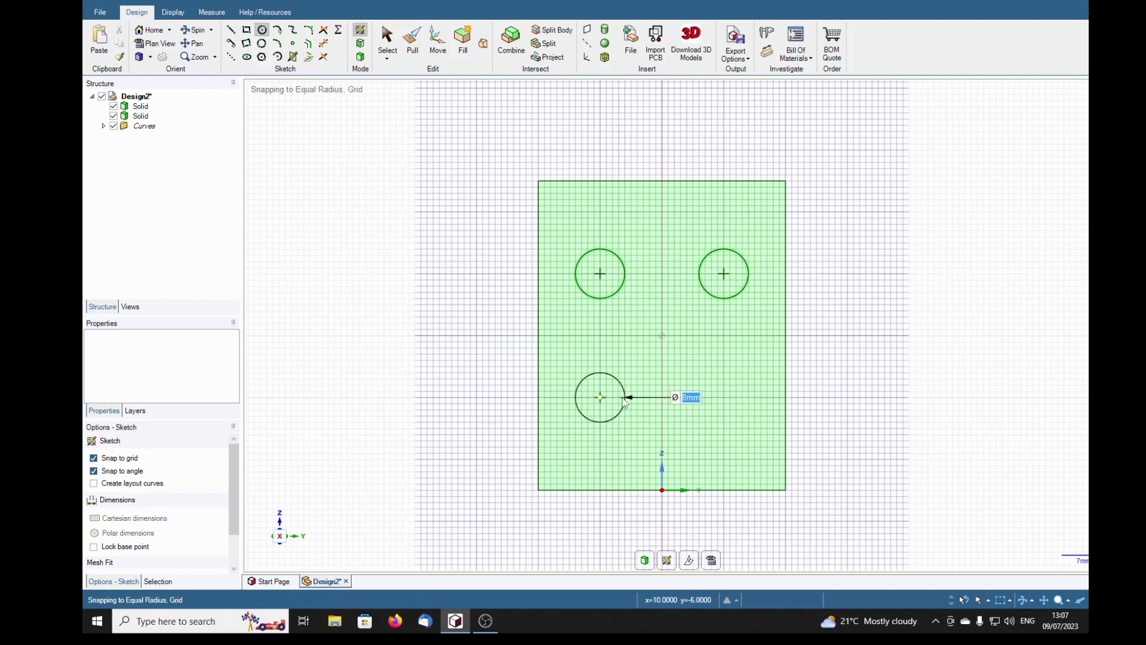
pyautogui.click(626, 401)
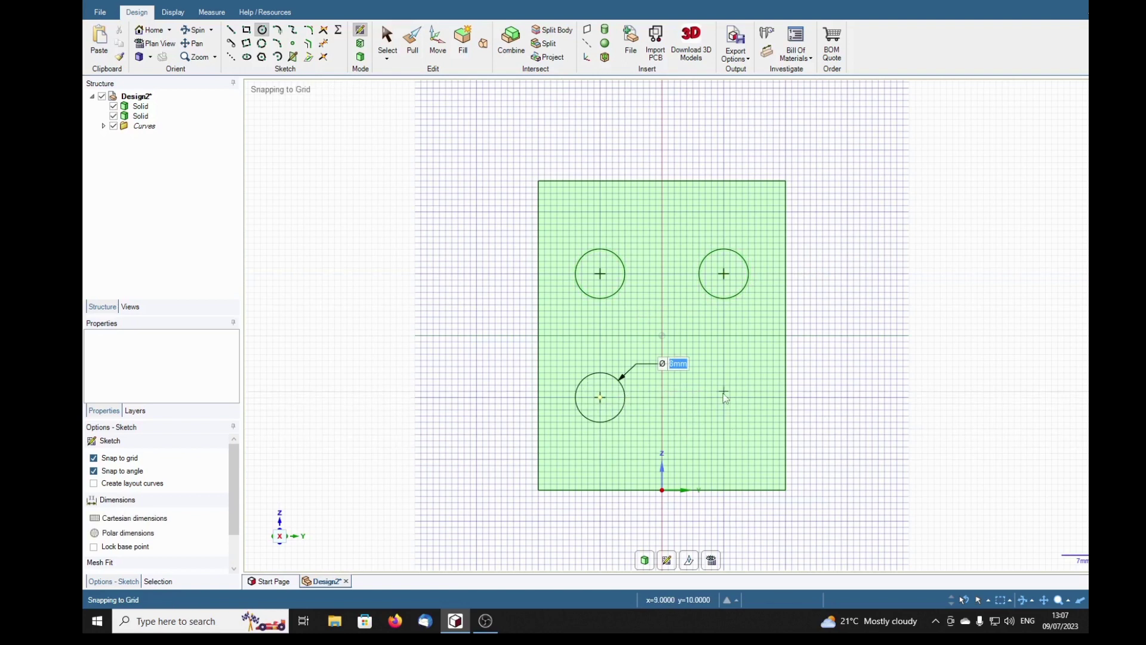
pyautogui.click(725, 398)
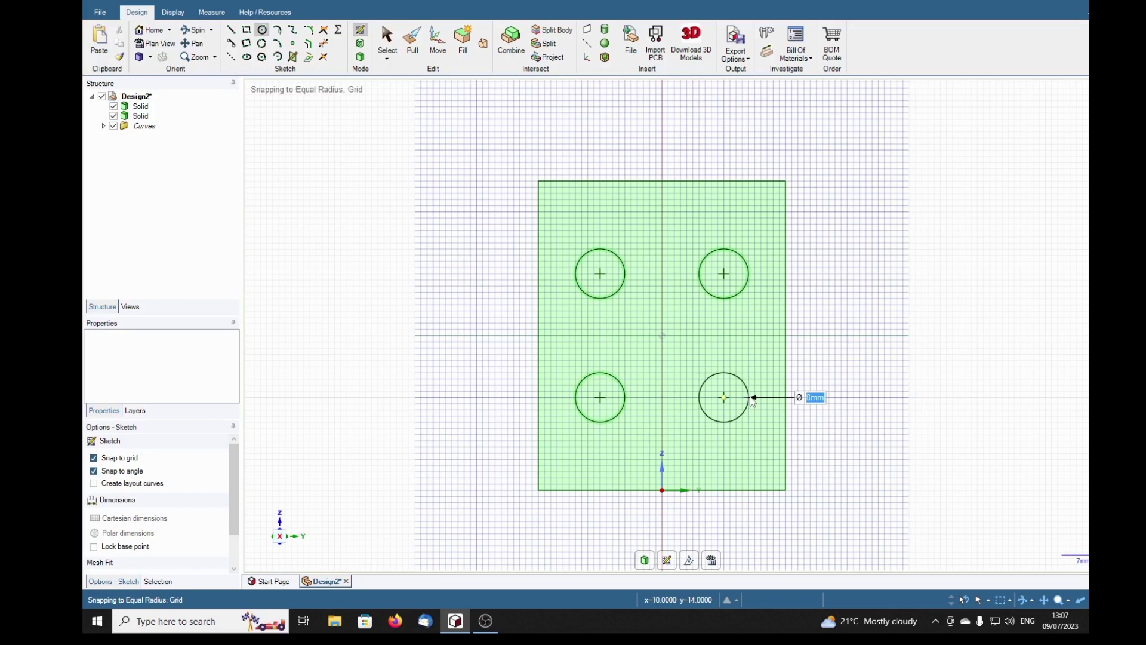
pyautogui.click(753, 401)
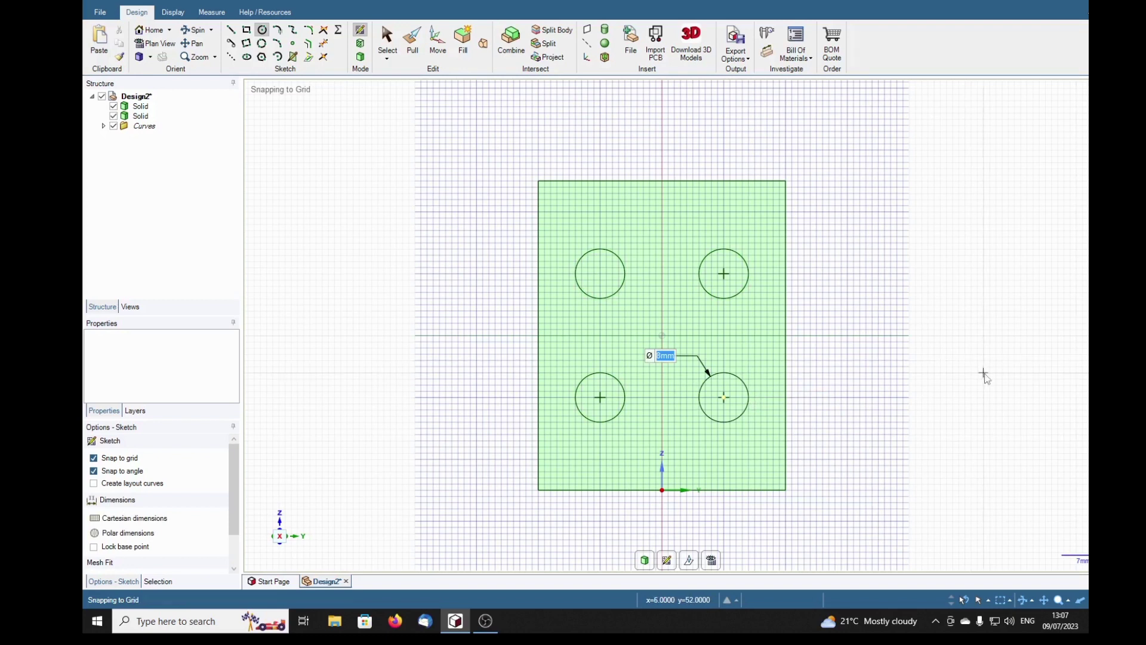
# Pull the four circular faces together back through the front plate to cut four through holes
pyautogui.press('p')
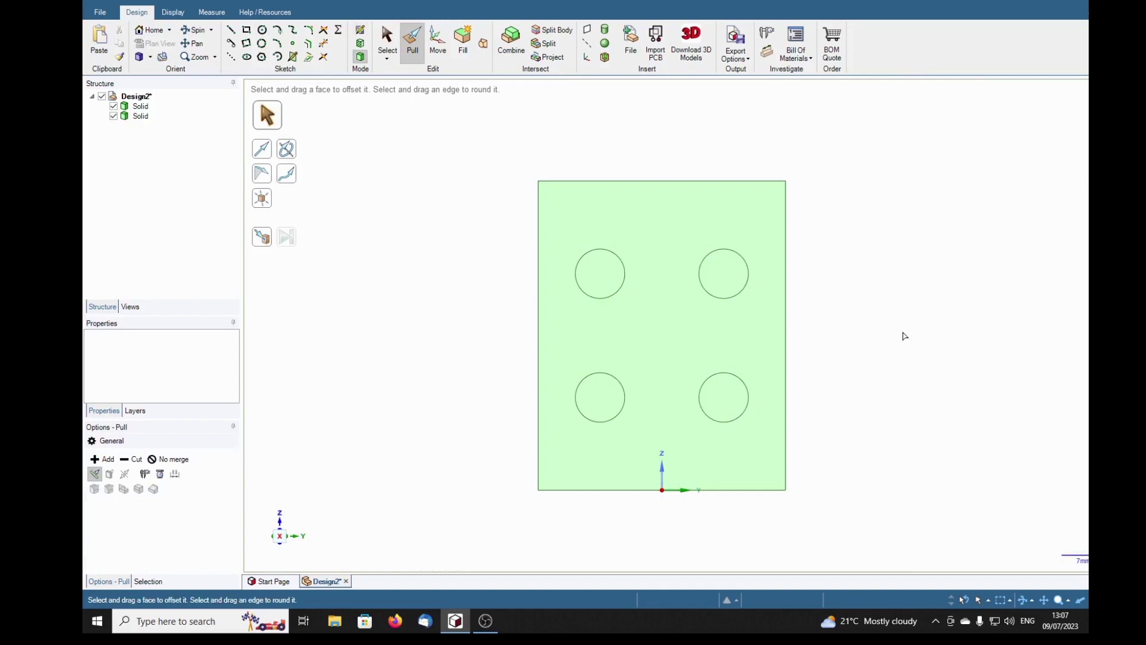
pyautogui.moveTo(998, 371); pyautogui.dragTo(913, 377, button='middle')
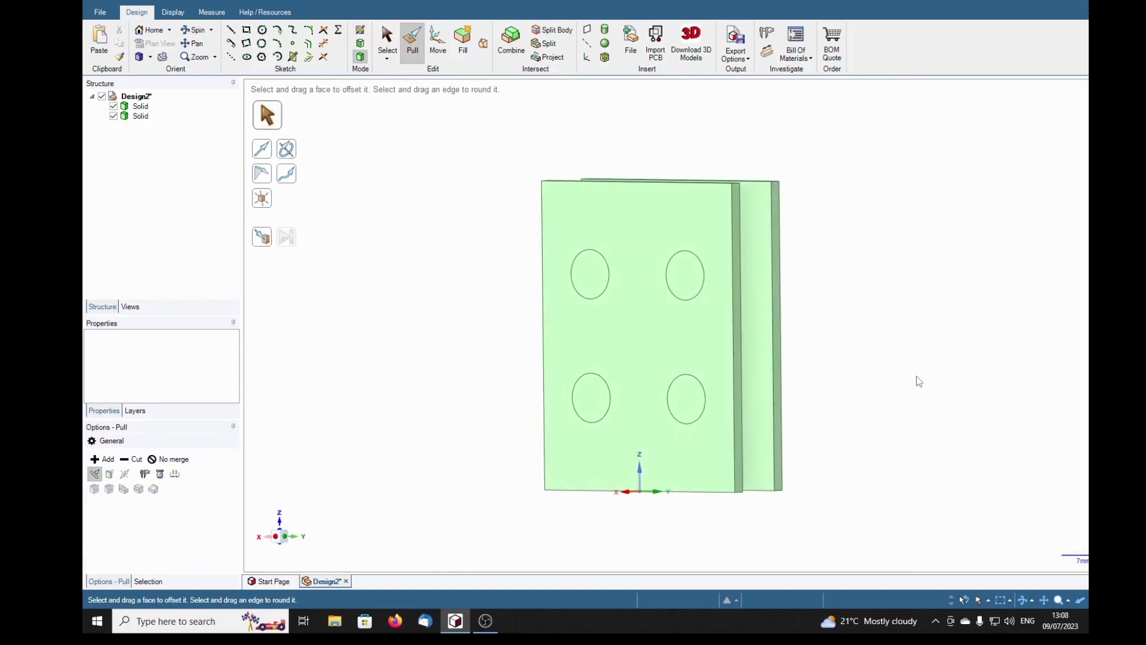
pyautogui.click(691, 287)
pyautogui.click(598, 284)
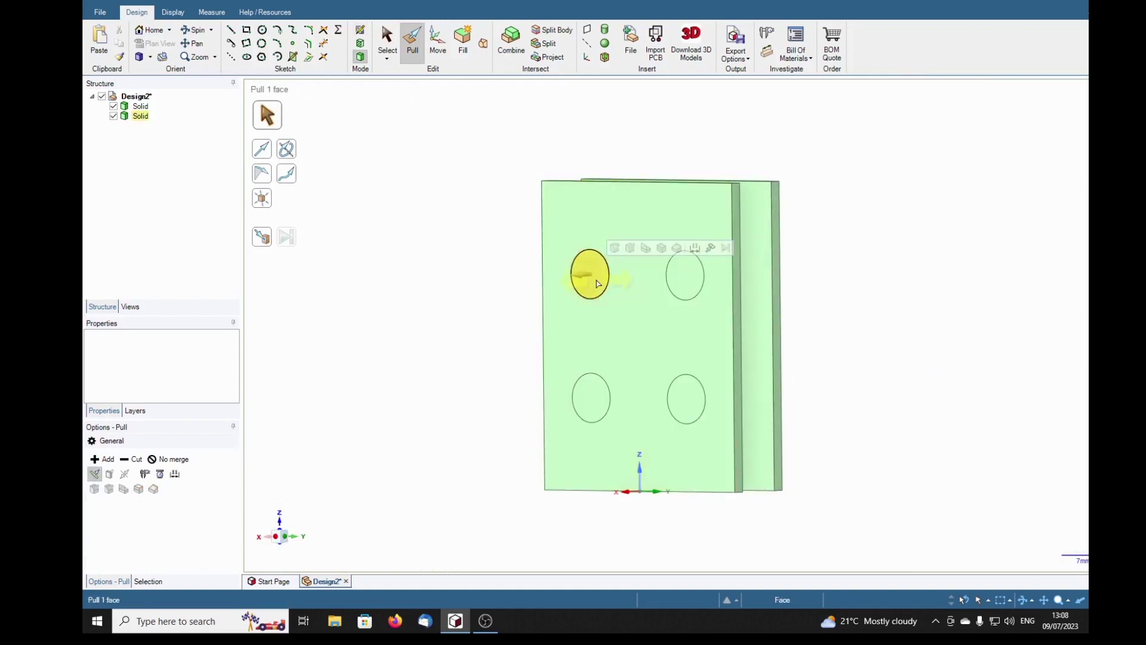
pyautogui.keyDown('ctrl'); pyautogui.click(682, 280); pyautogui.keyUp('ctrl')
pyautogui.keyDown('ctrl'); pyautogui.click(688, 397); pyautogui.keyUp('ctrl')
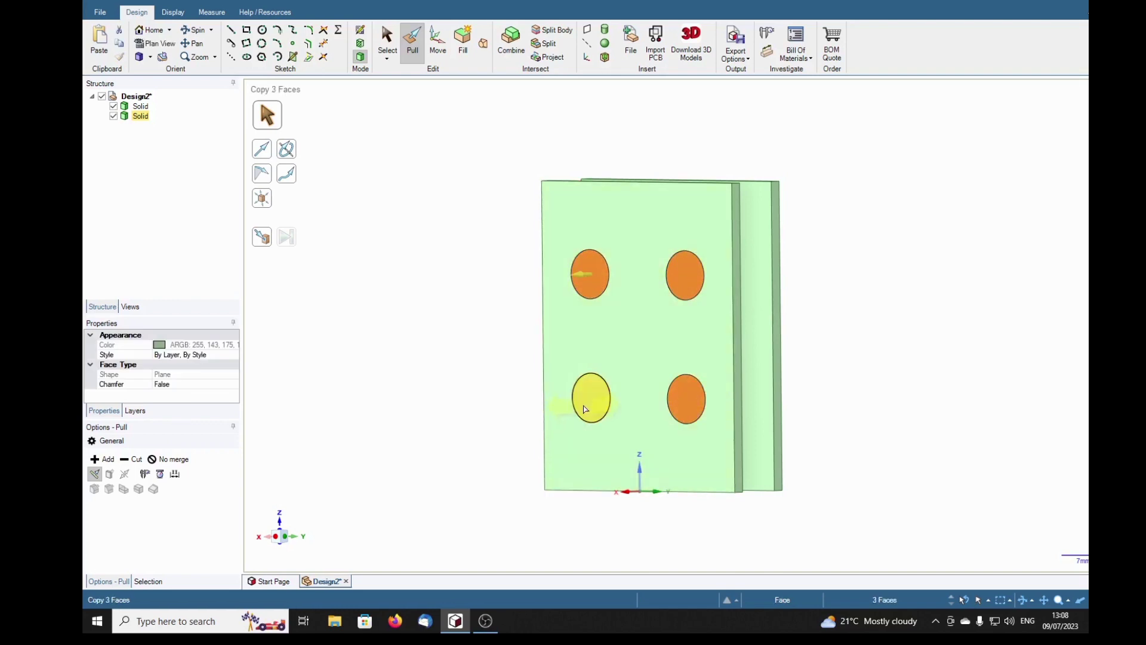
pyautogui.keyDown('ctrl'); pyautogui.click(585, 409); pyautogui.keyUp('ctrl')
pyautogui.moveTo(929, 414); pyautogui.dragTo(844, 417, button='middle')
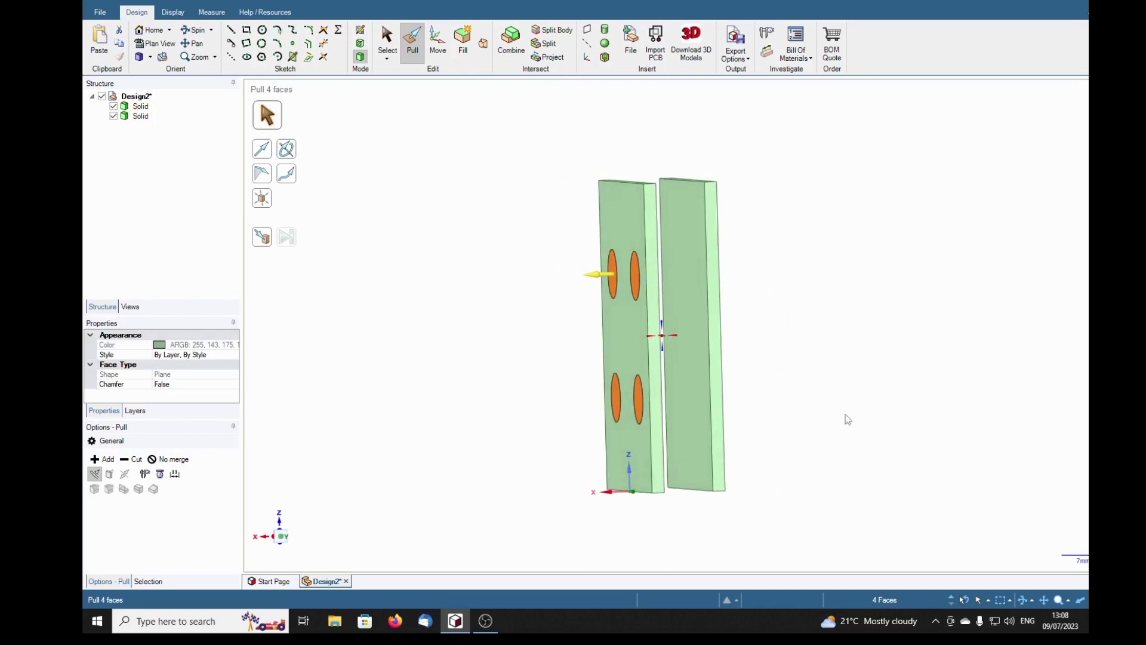
pyautogui.click(810, 379)
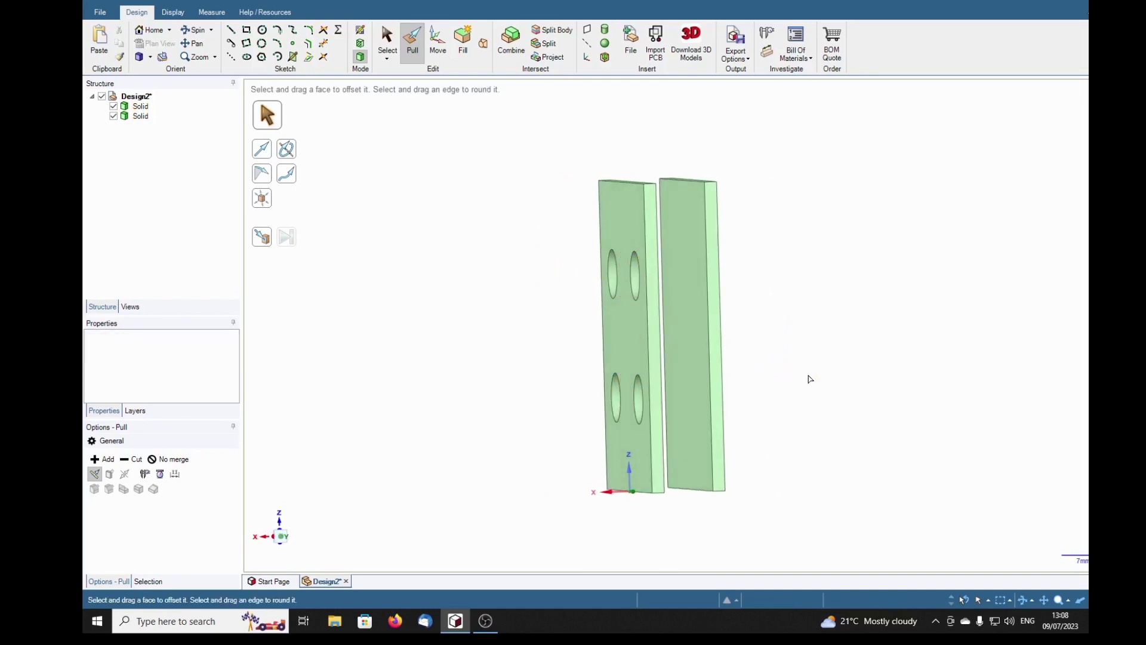
# Examine the four cut holes from several angles and check the back plate's face behind them
pyautogui.moveTo(811, 379)
pyautogui.mouseDown(button='middle')
pyautogui.moveTo(842, 409)
pyautogui.moveTo(983, 394)
pyautogui.moveTo(867, 386)
pyautogui.moveTo(872, 371)
pyautogui.moveTo(878, 389)
pyautogui.mouseUp(button='middle')
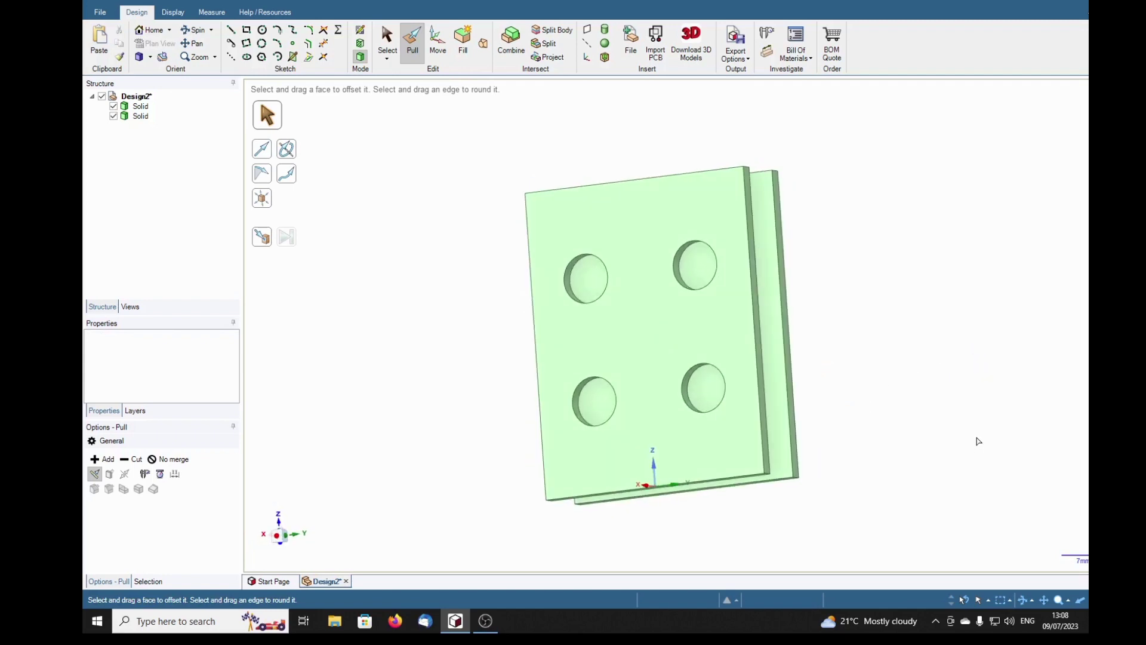
pyautogui.moveTo(922, 203)
pyautogui.mouseDown(button='middle')
pyautogui.moveTo(934, 246)
pyautogui.moveTo(980, 256)
pyautogui.moveTo(1021, 233)
pyautogui.moveTo(979, 284)
pyautogui.moveTo(944, 235)
pyautogui.mouseUp(button='middle')
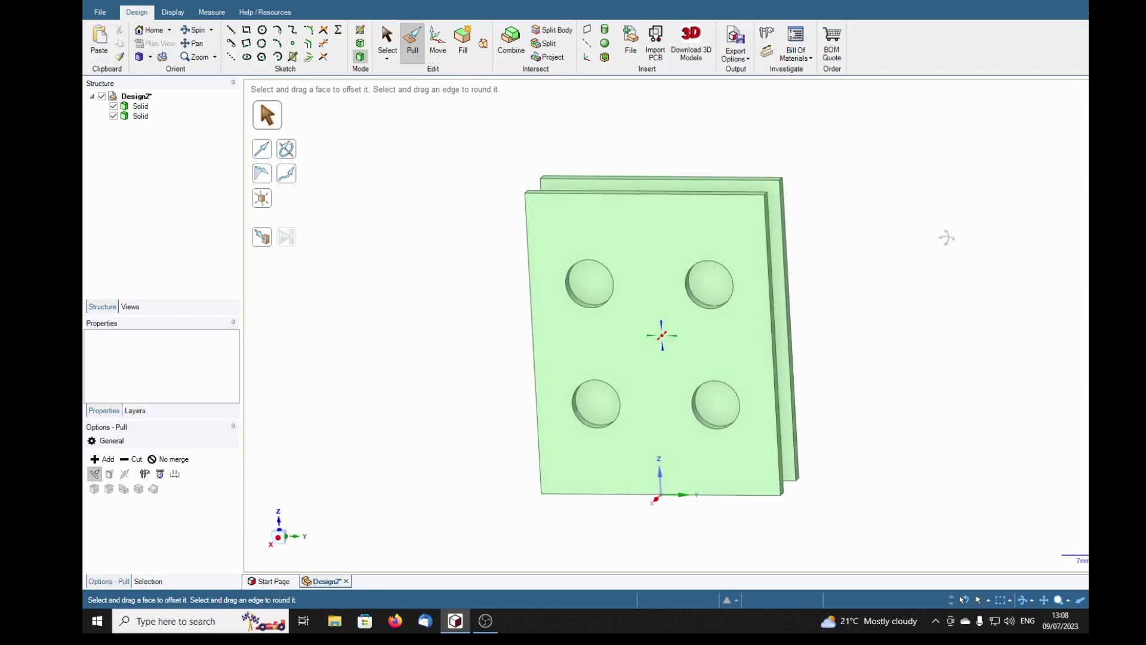
pyautogui.moveTo(954, 373)
pyautogui.mouseDown(button='middle')
pyautogui.moveTo(901, 314)
pyautogui.moveTo(901, 328)
pyautogui.mouseUp(button='middle')
pyautogui.click(633, 310)
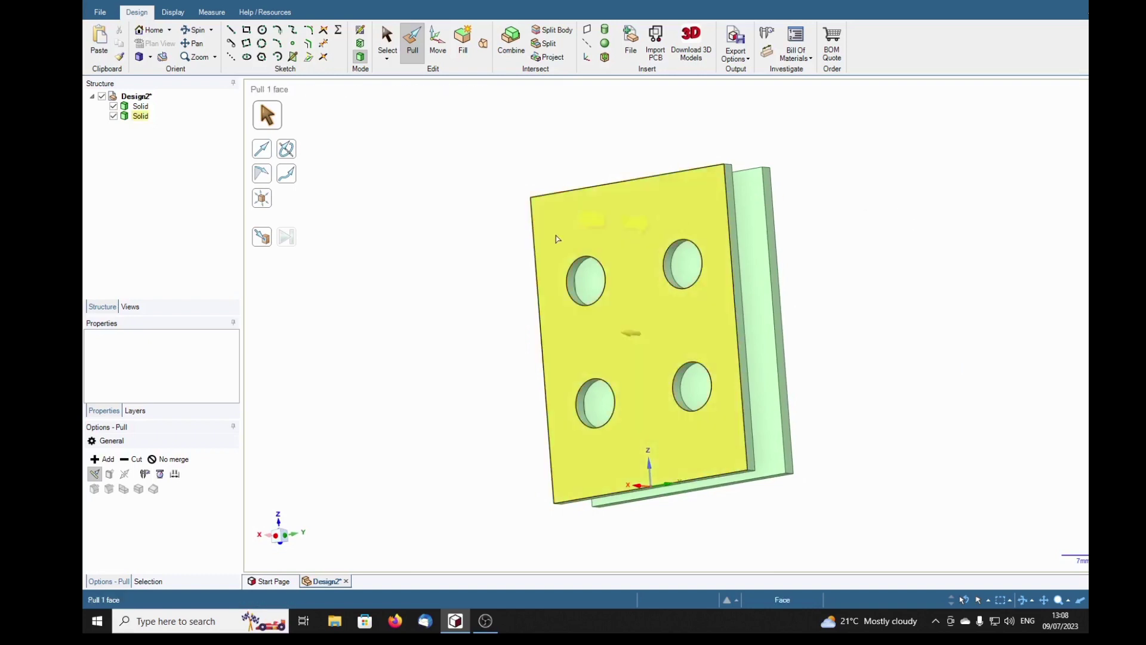
pyautogui.click(588, 279)
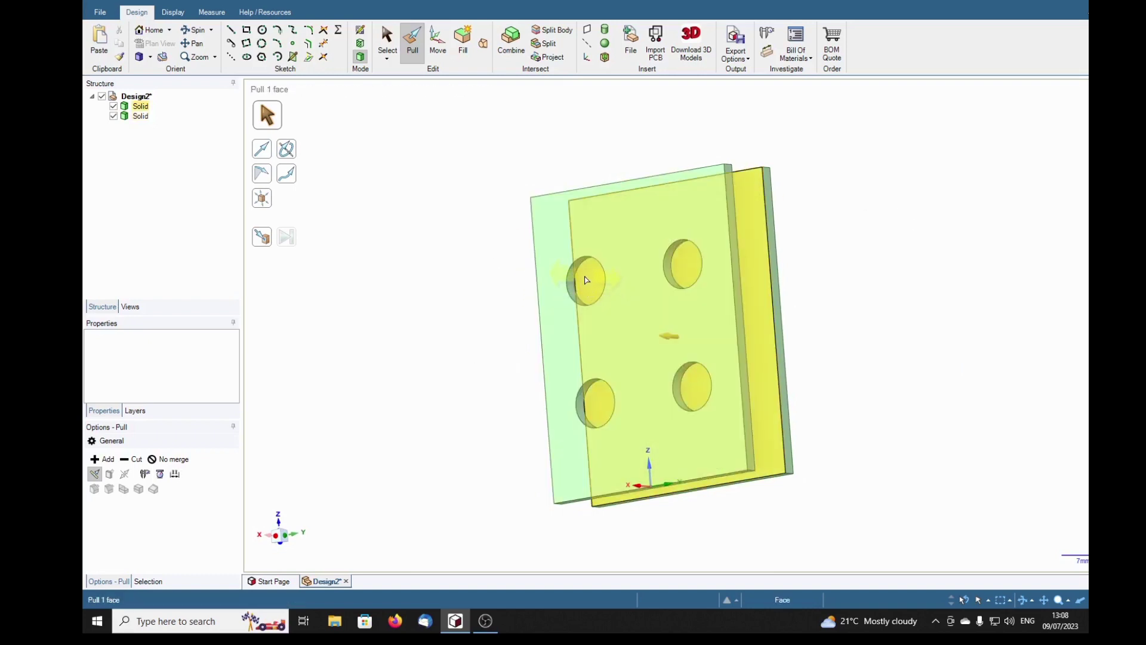
pyautogui.click(872, 194)
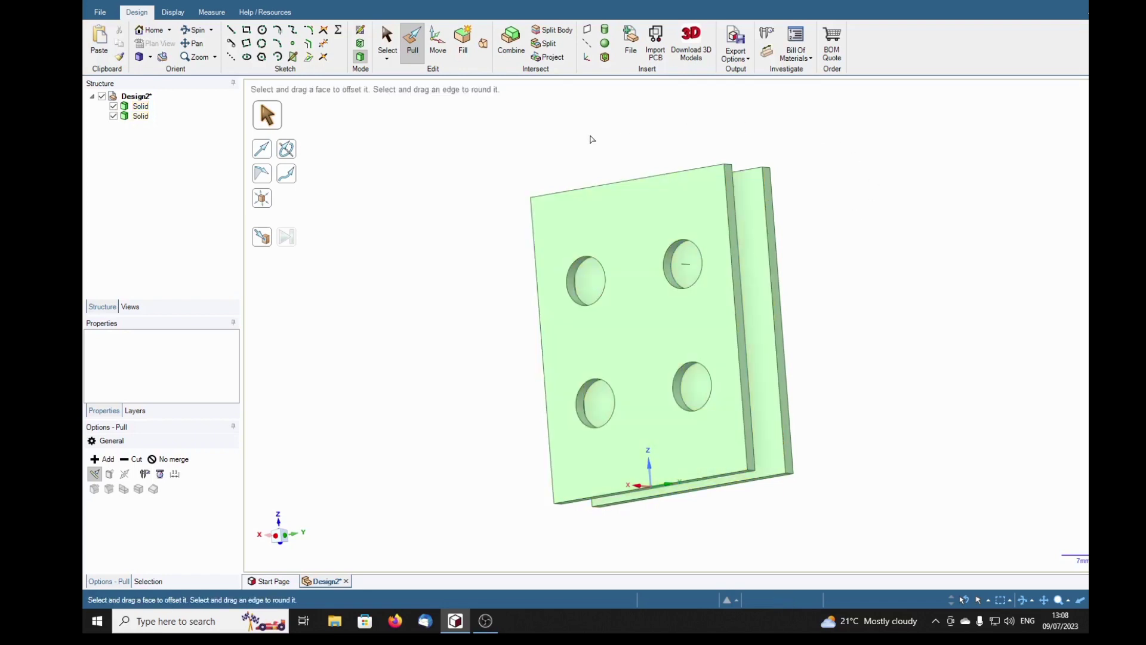
pyautogui.click(532, 210)
pyautogui.click(570, 266)
pyautogui.click(486, 189)
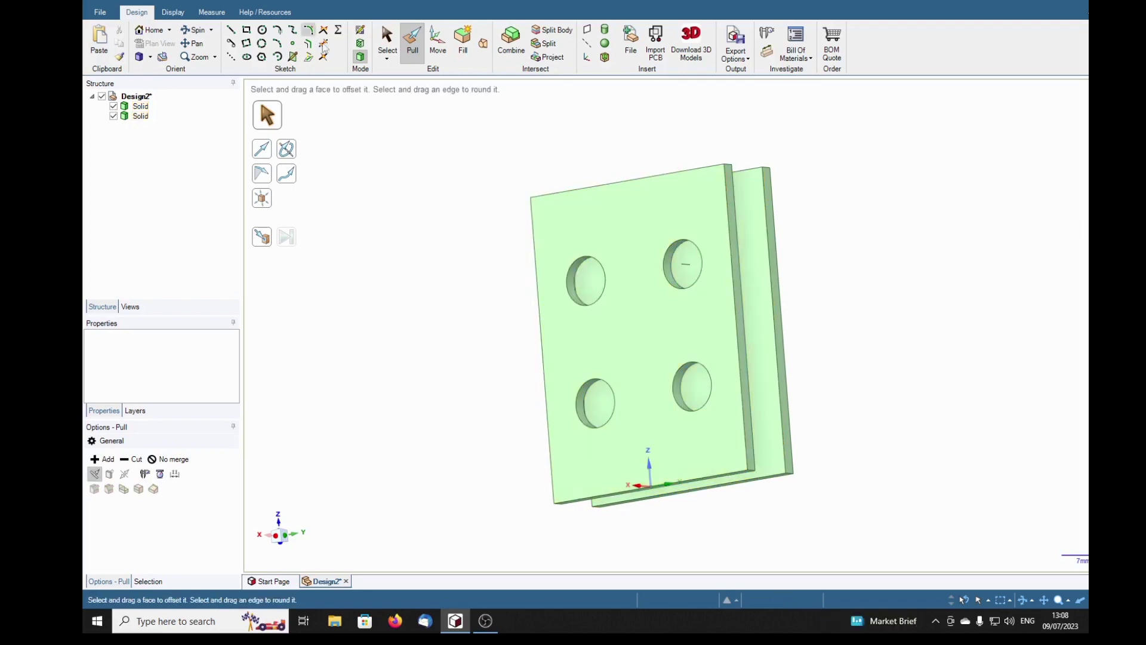
# Fill the rear circular edge of the front plate's upper-left hole to create a separate surface
pyautogui.click(387, 39)
pyautogui.click(568, 290)
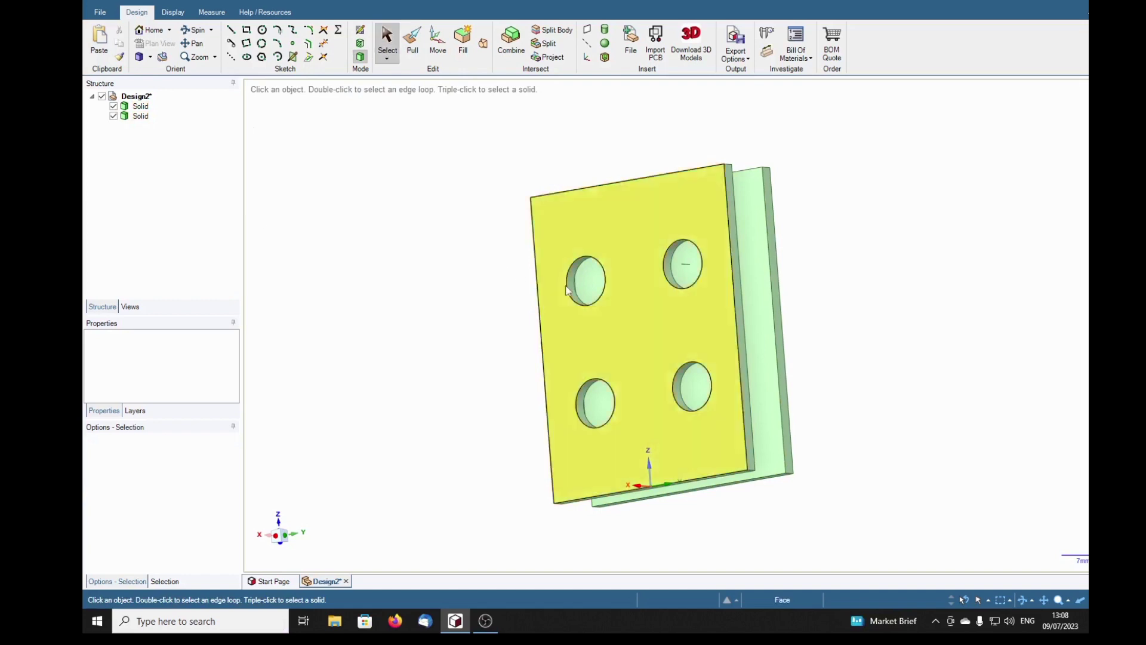
pyautogui.click(577, 287)
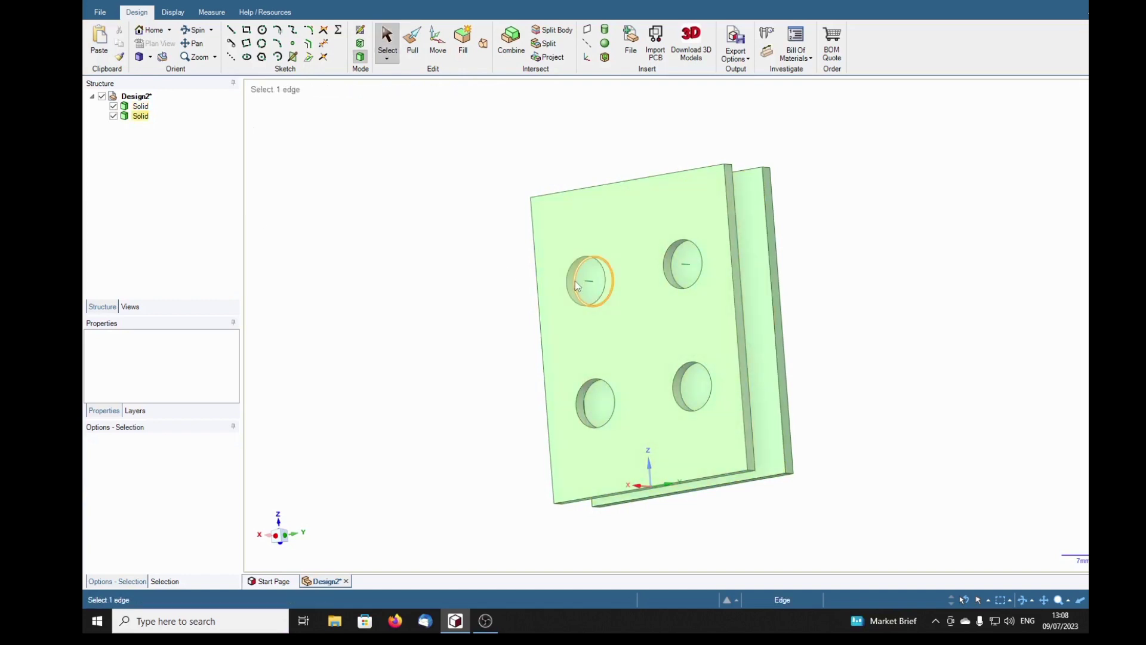
pyautogui.click(577, 285)
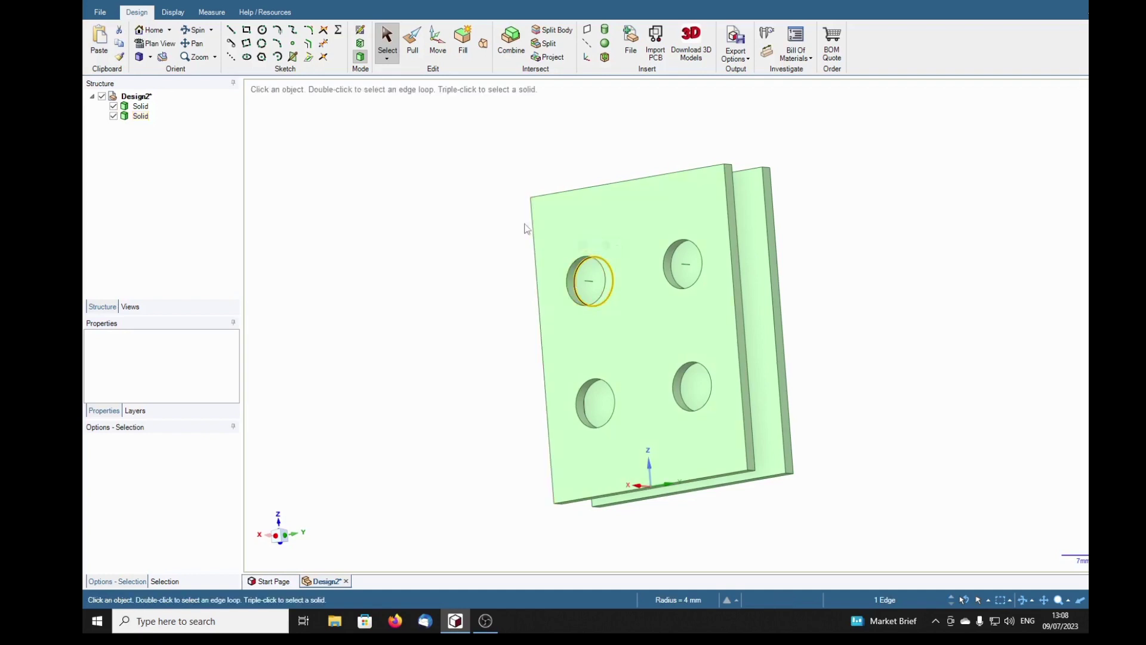
pyautogui.click(463, 40)
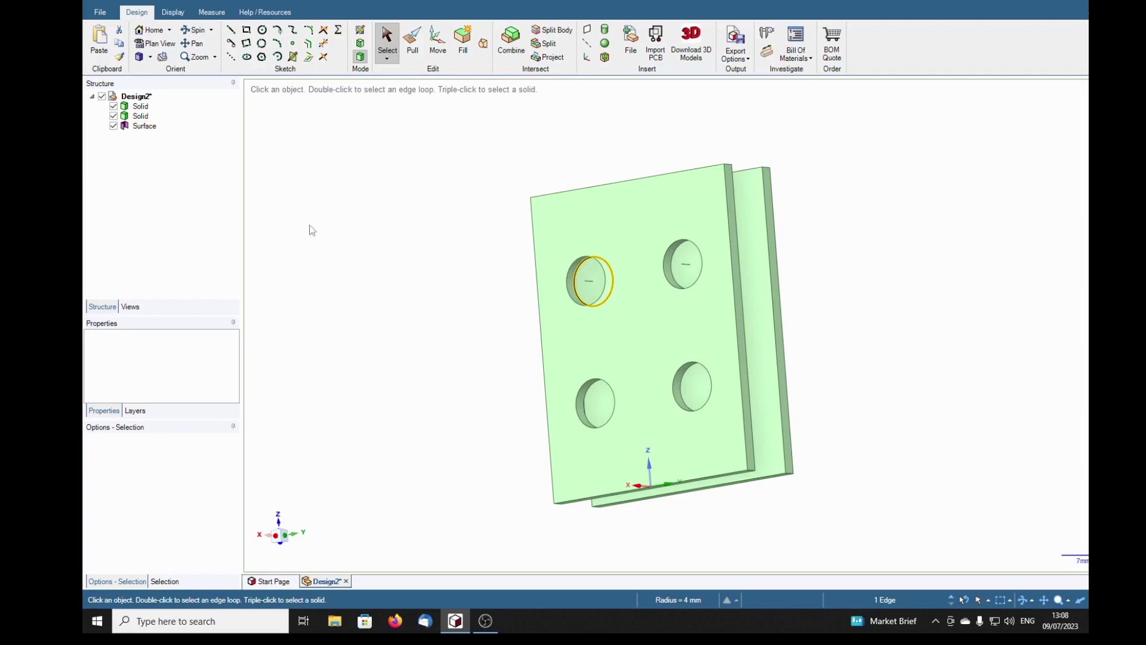
# Pull the filled circular surface through the back plate with the Cut option to make a matching upper-left hole
pyautogui.click(411, 47)
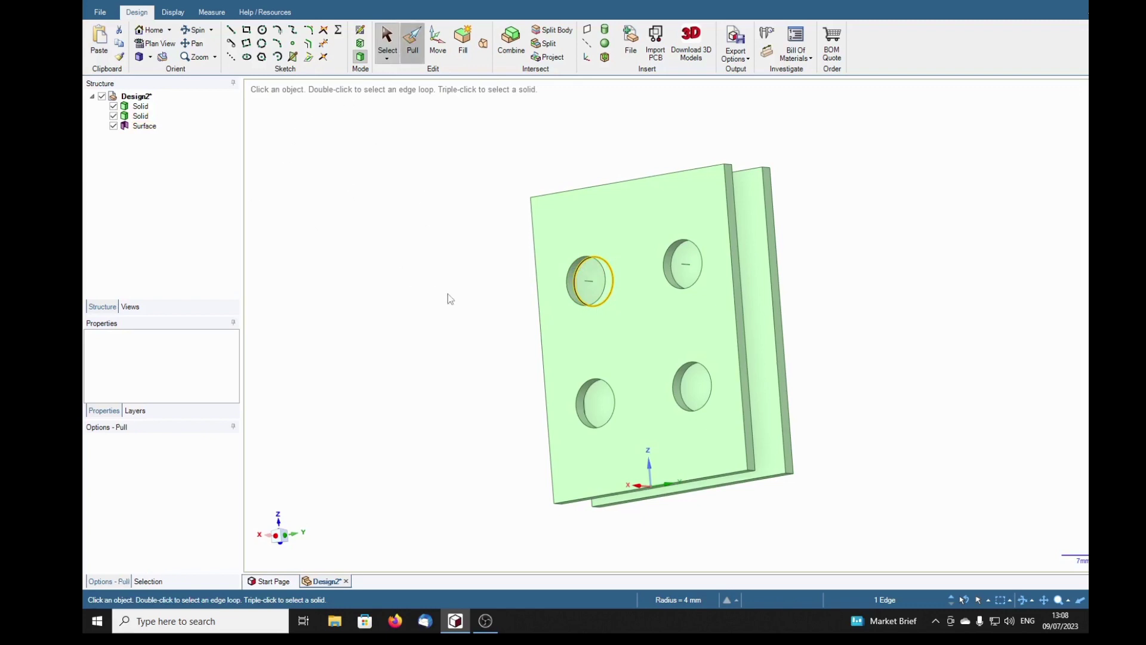
pyautogui.moveTo(917, 256)
pyautogui.mouseDown(button='middle')
pyautogui.moveTo(914, 304)
pyautogui.moveTo(887, 281)
pyautogui.mouseUp(button='middle')
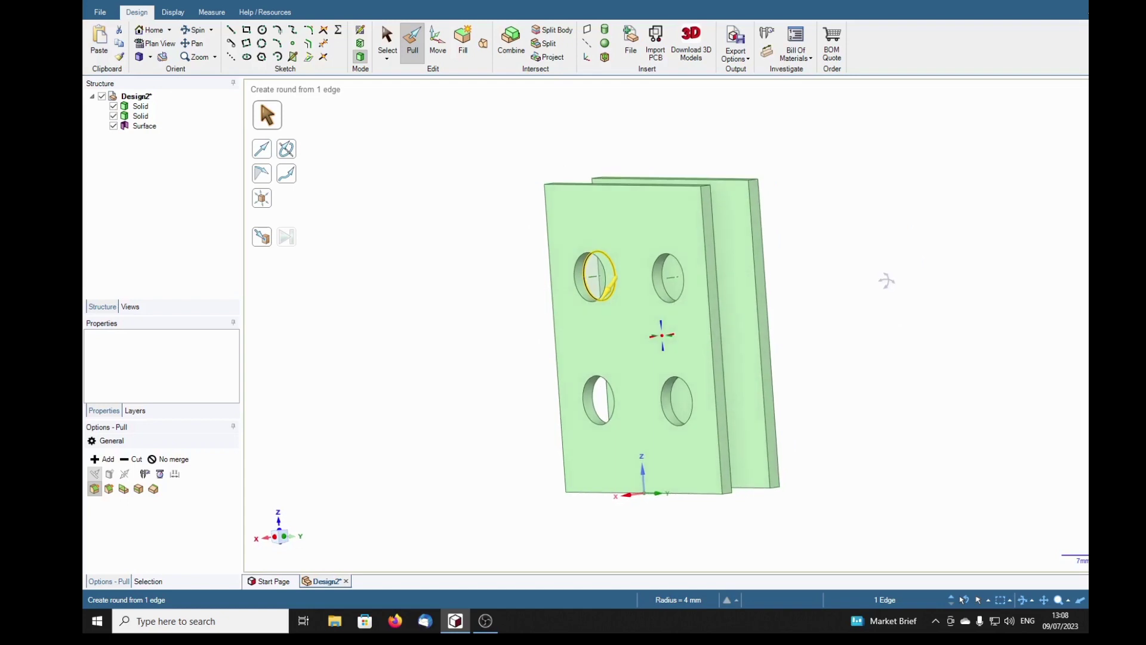
pyautogui.click(594, 288)
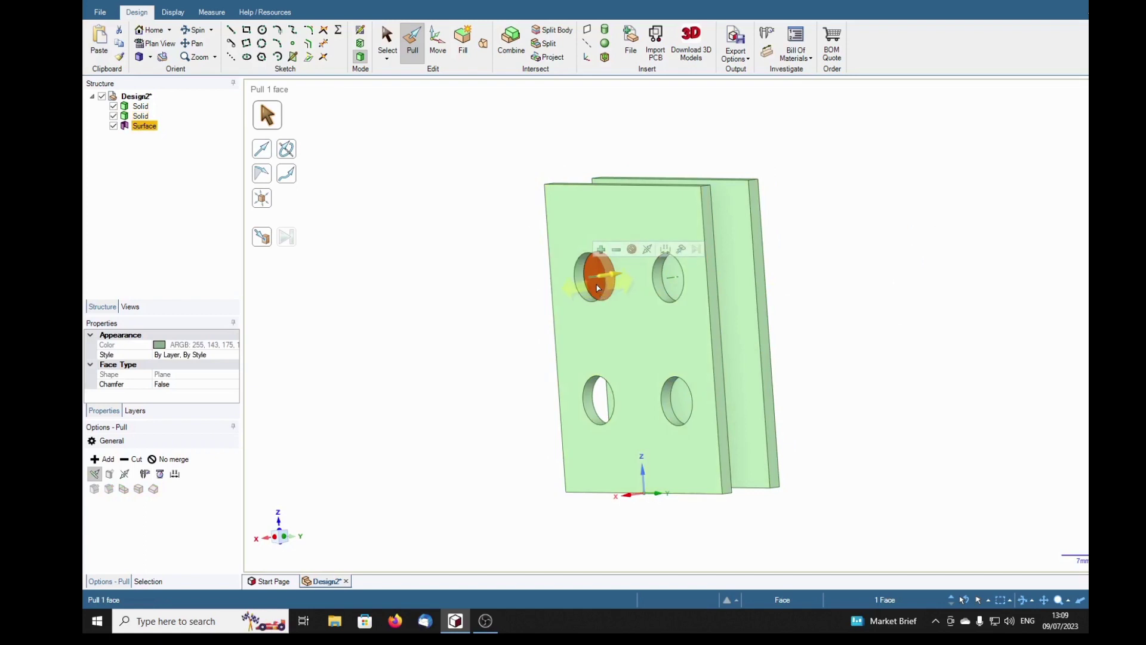
pyautogui.click(617, 252)
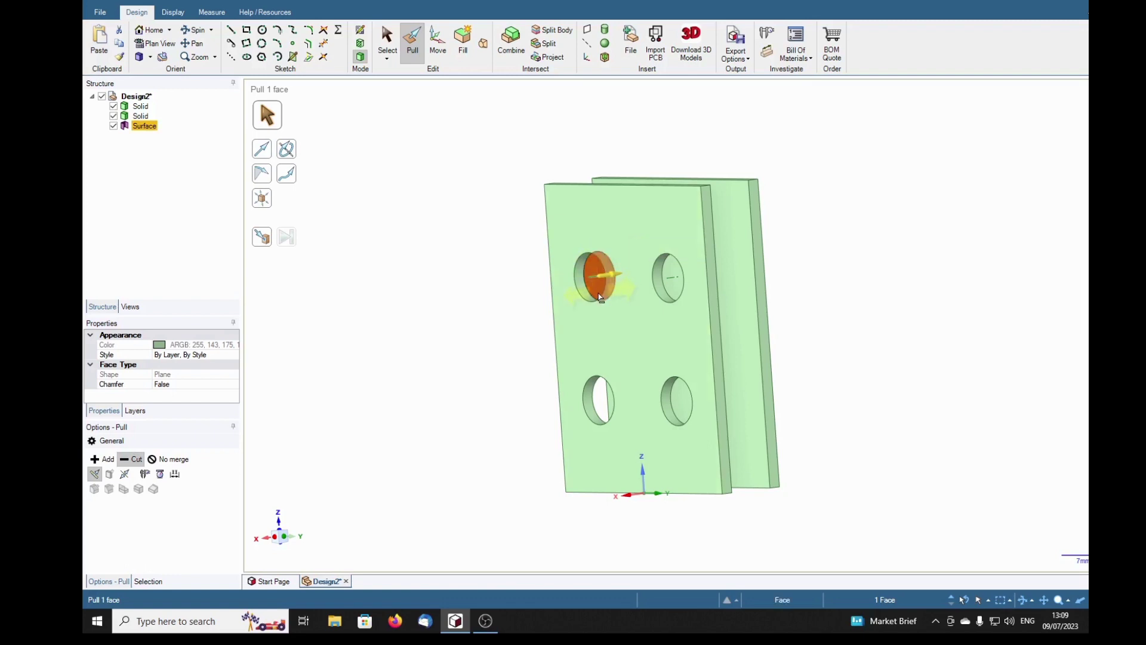
pyautogui.moveTo(599, 287); pyautogui.dragTo(800, 253)
pyautogui.moveTo(888, 263); pyautogui.dragTo(935, 265, button='middle')
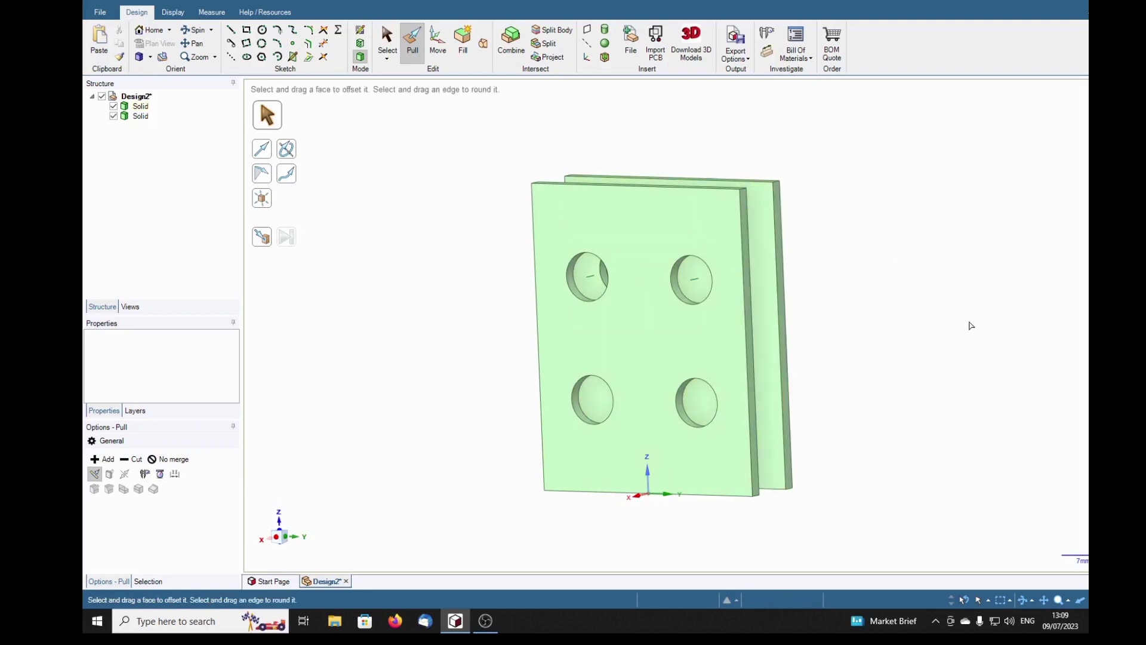
# Project the rear circular edge of the front plate's upper-right hole onto the back plate's face
pyautogui.moveTo(972, 326); pyautogui.dragTo(933, 327, button='middle')
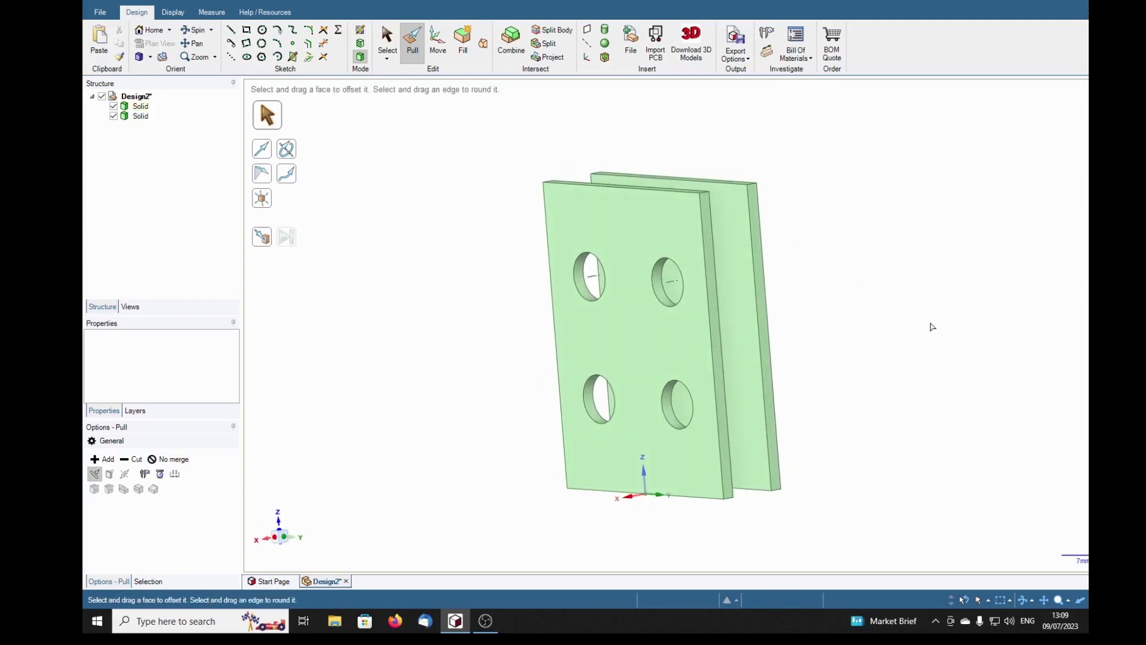
pyautogui.click(387, 42)
pyautogui.press('s')
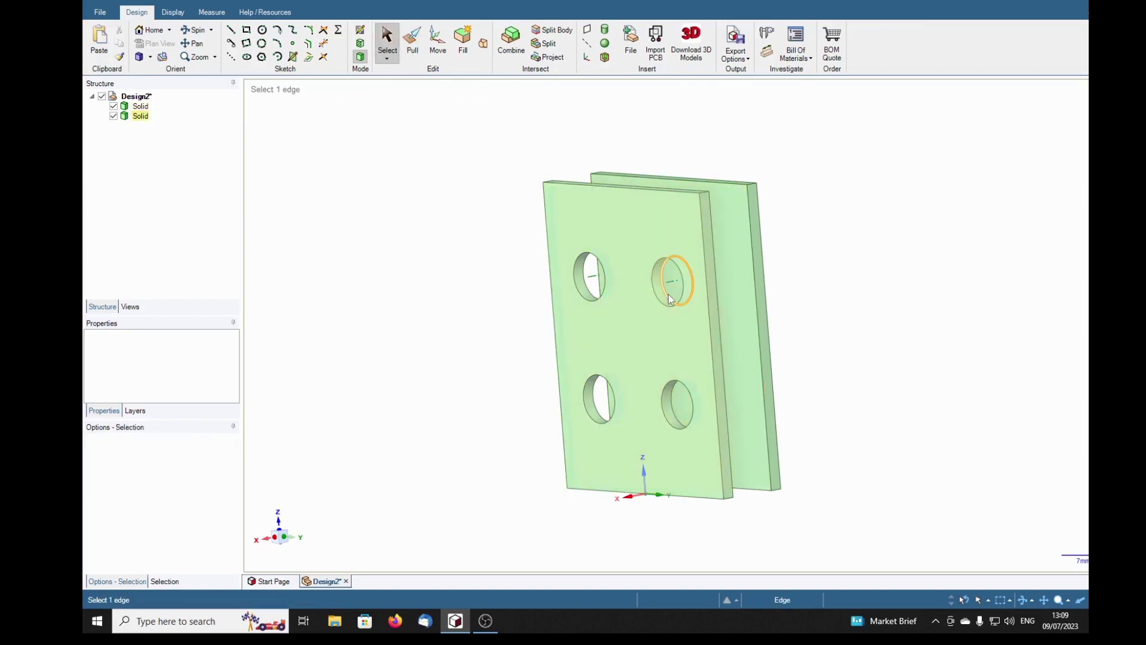
pyautogui.click(670, 300)
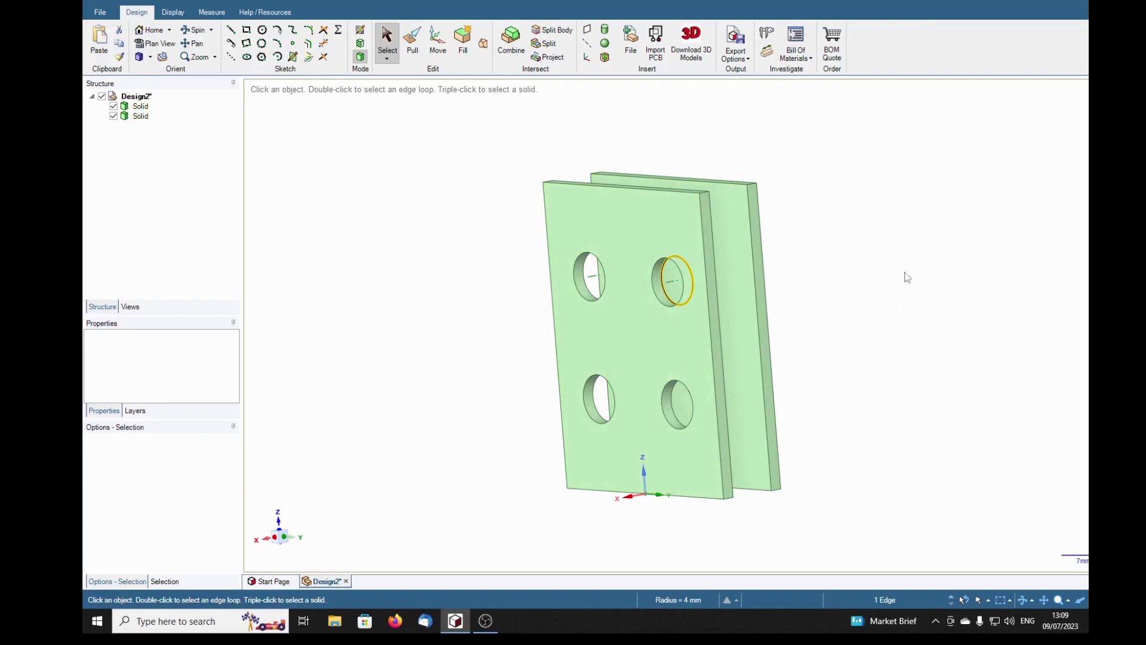
pyautogui.moveTo(908, 278)
pyautogui.mouseDown(button='middle')
pyautogui.moveTo(857, 332)
pyautogui.moveTo(888, 294)
pyautogui.moveTo(901, 313)
pyautogui.moveTo(863, 310)
pyautogui.moveTo(922, 306)
pyautogui.mouseUp(button='middle')
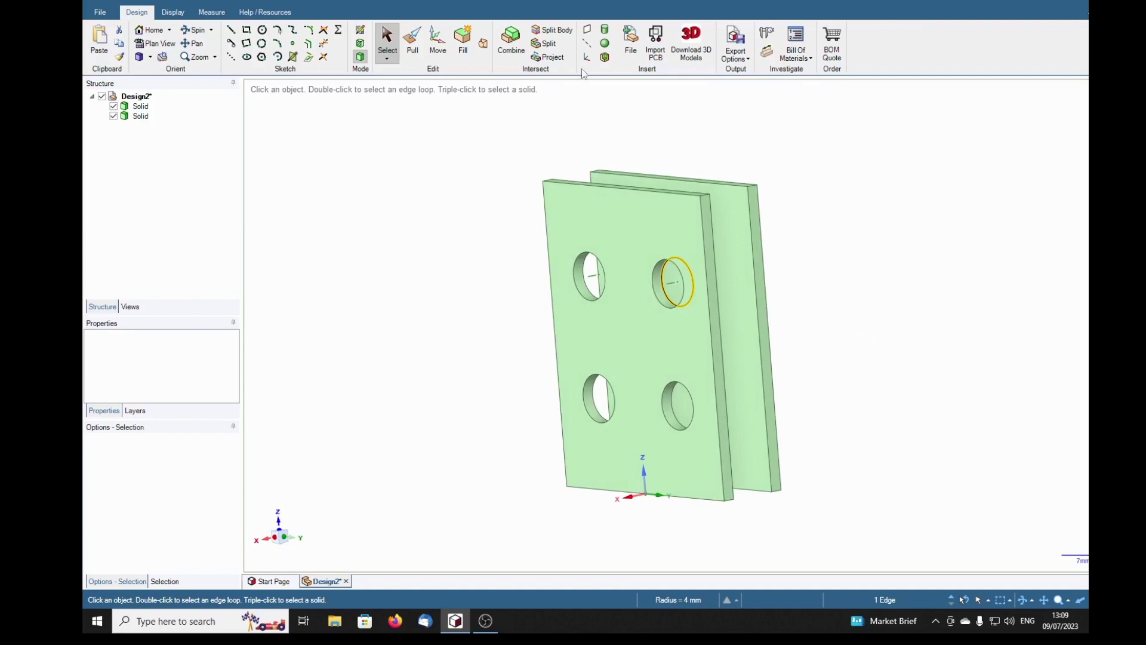
pyautogui.click(556, 60)
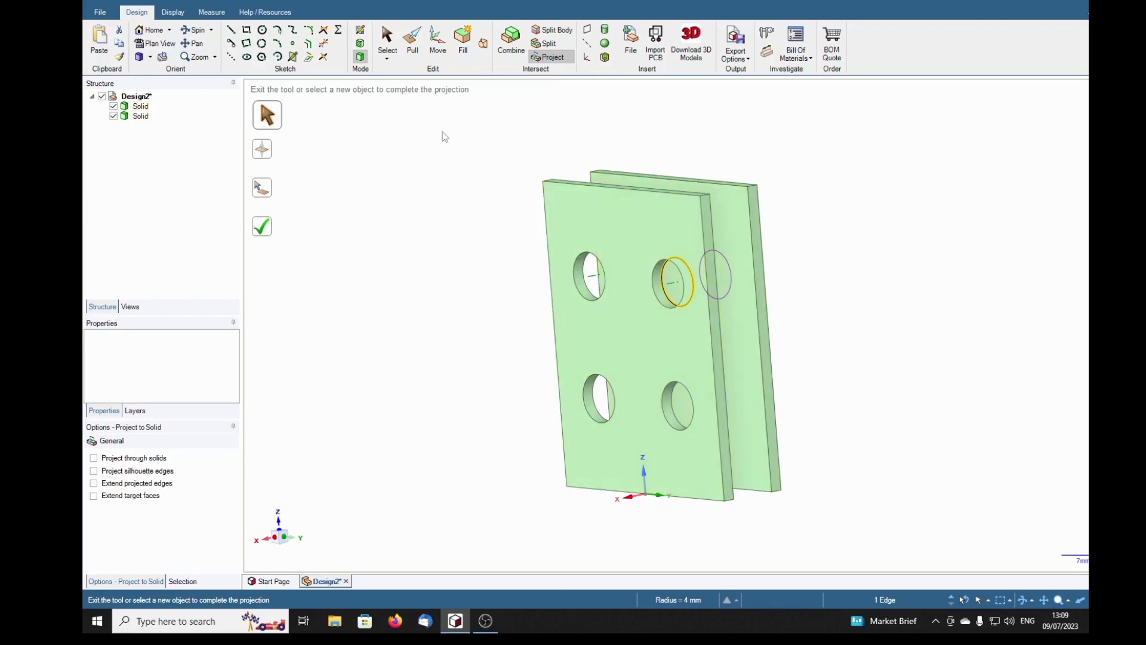
# Pull the projected circular face back through the back plate to cut its upper-right hole
pyautogui.click(413, 42)
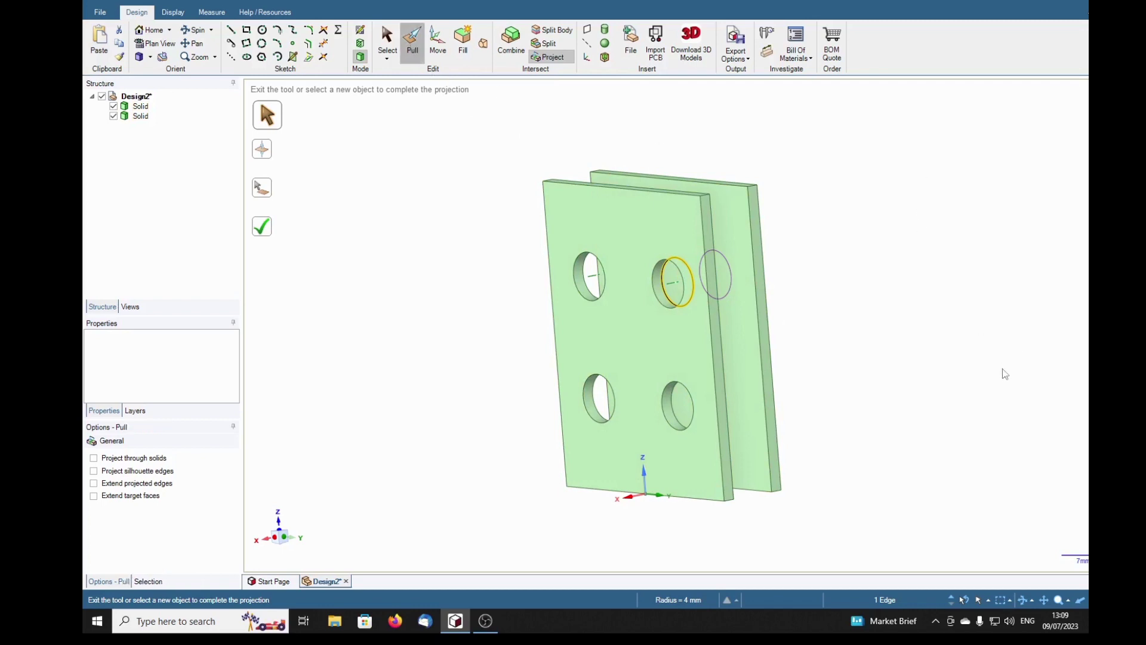
pyautogui.click(729, 281)
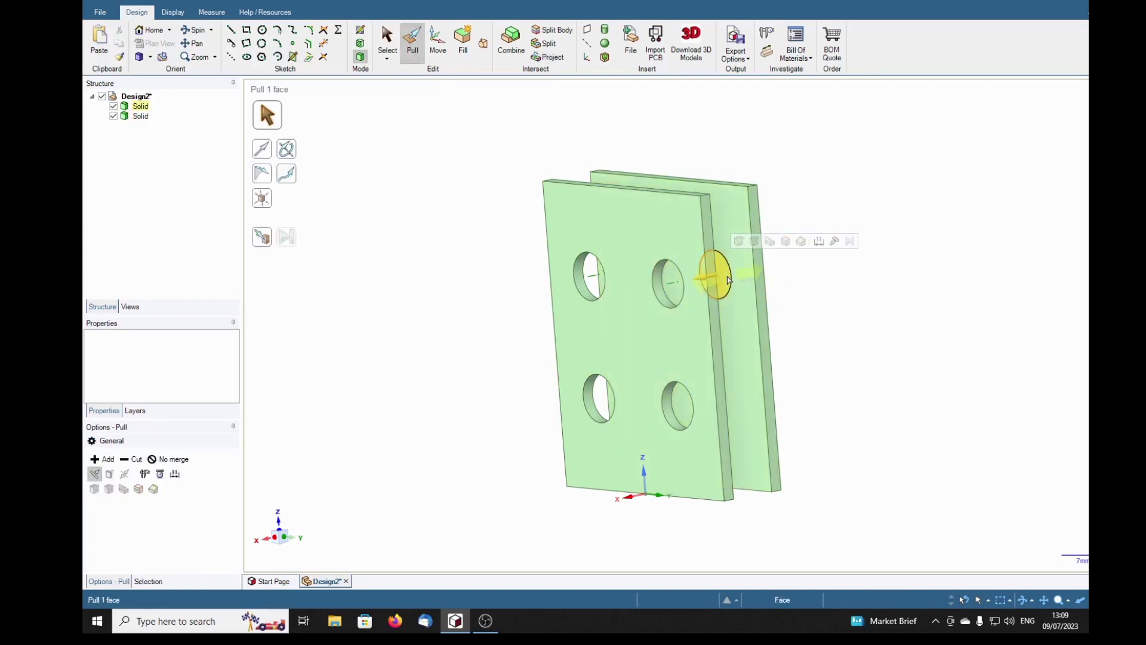
pyautogui.moveTo(734, 278); pyautogui.dragTo(880, 263)
pyautogui.click(956, 345)
pyautogui.moveTo(956, 345)
pyautogui.mouseDown(button='middle')
pyautogui.moveTo(890, 396)
pyautogui.moveTo(993, 320)
pyautogui.moveTo(1042, 227)
pyautogui.moveTo(1070, 303)
pyautogui.moveTo(972, 241)
pyautogui.moveTo(982, 264)
pyautogui.moveTo(1060, 263)
pyautogui.moveTo(1044, 205)
pyautogui.moveTo(972, 225)
pyautogui.moveTo(1005, 264)
pyautogui.mouseUp(button='middle')
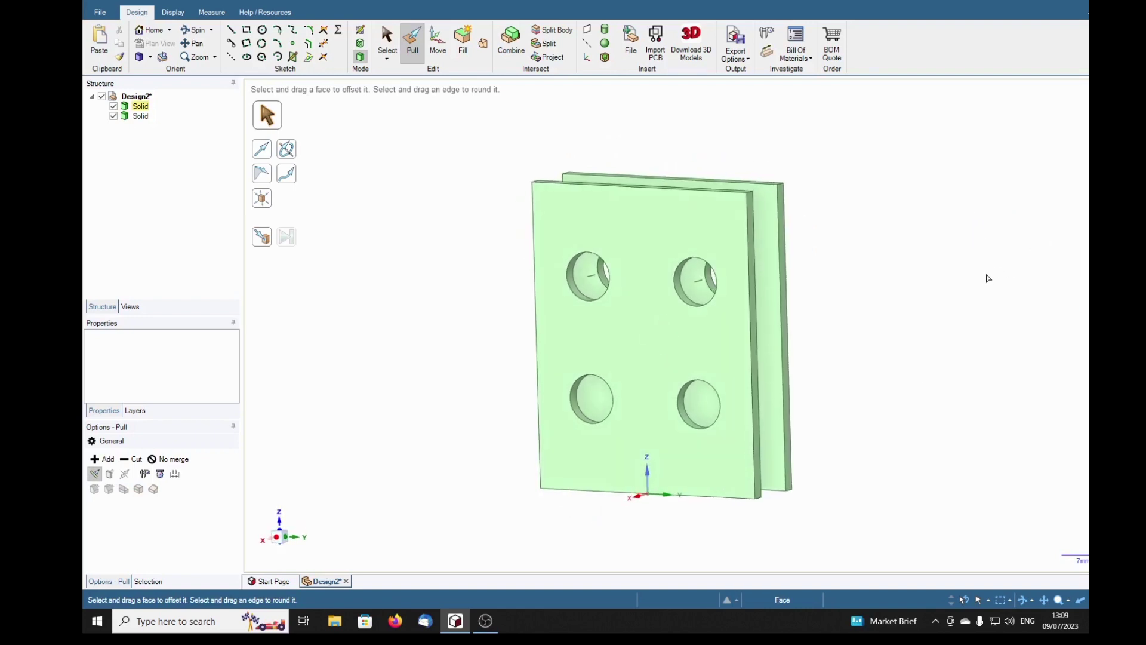
# Rotate the whole front plate 1° about its vertical axis with the Move tool
pyautogui.click(656, 314)
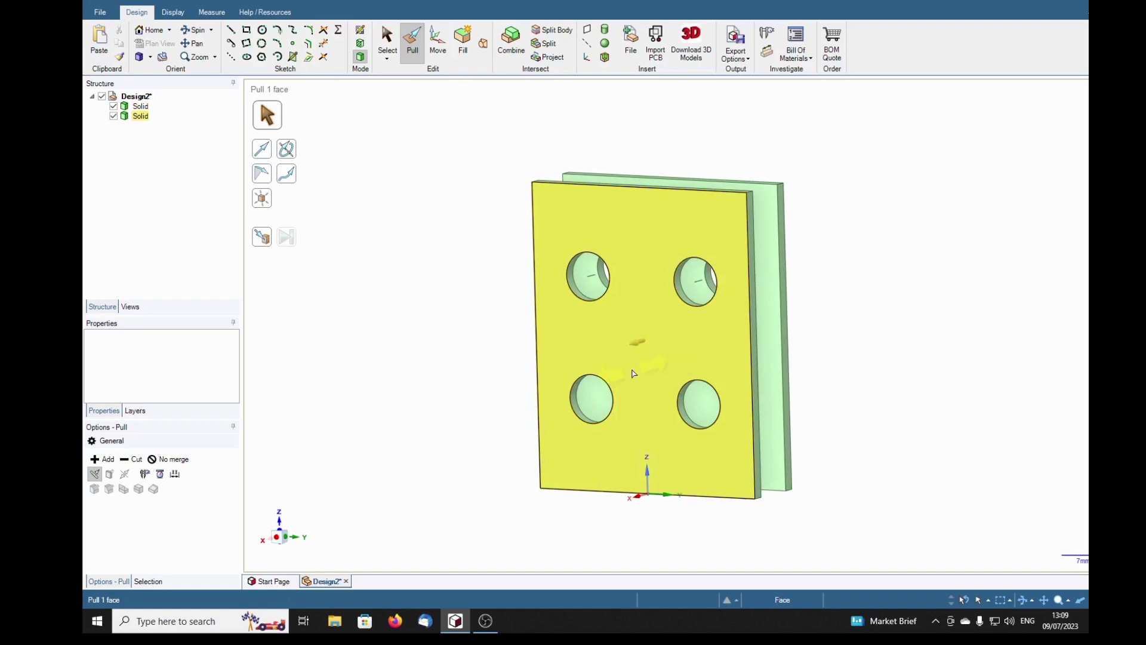
pyautogui.click(139, 116)
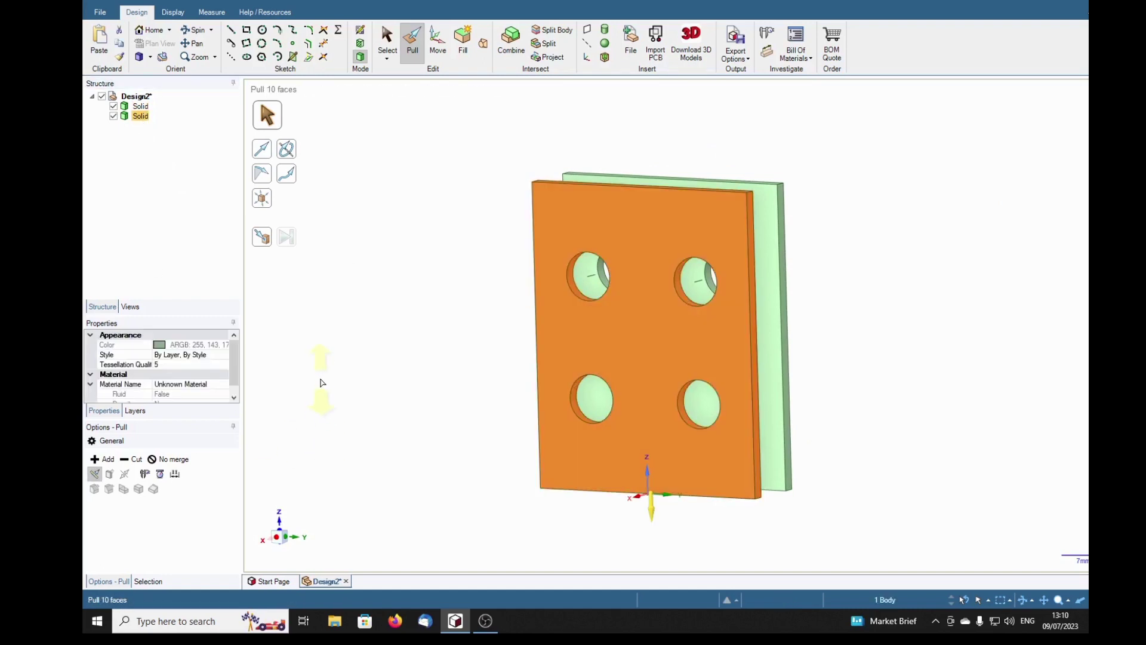
pyautogui.click(438, 40)
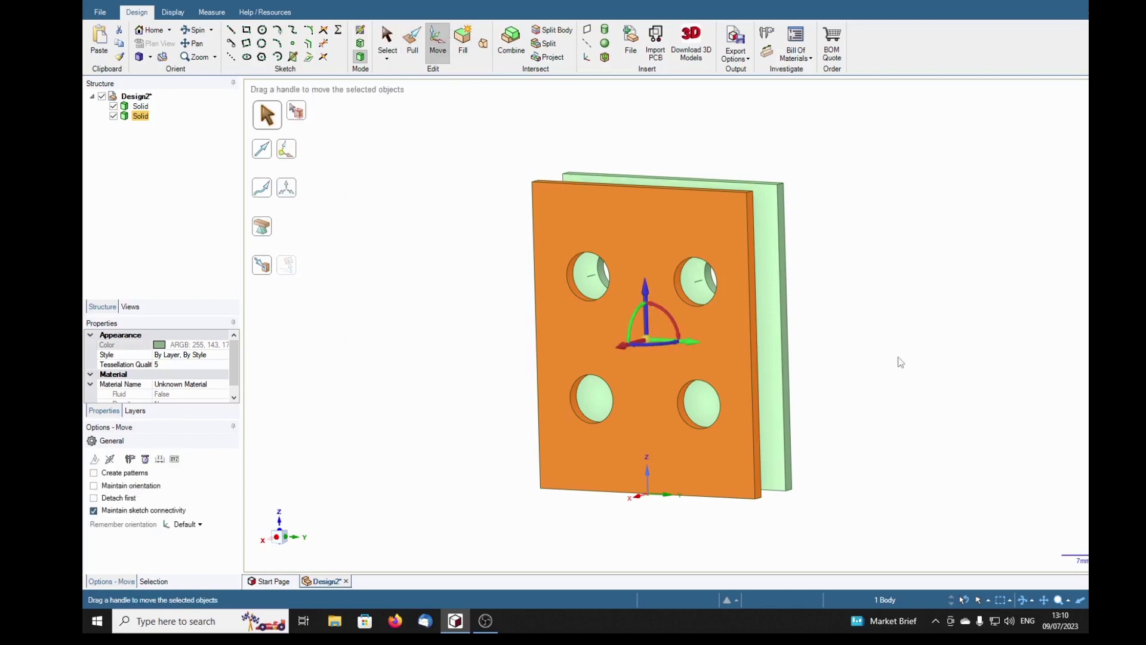
pyautogui.moveTo(898, 361); pyautogui.dragTo(900, 415, button='middle')
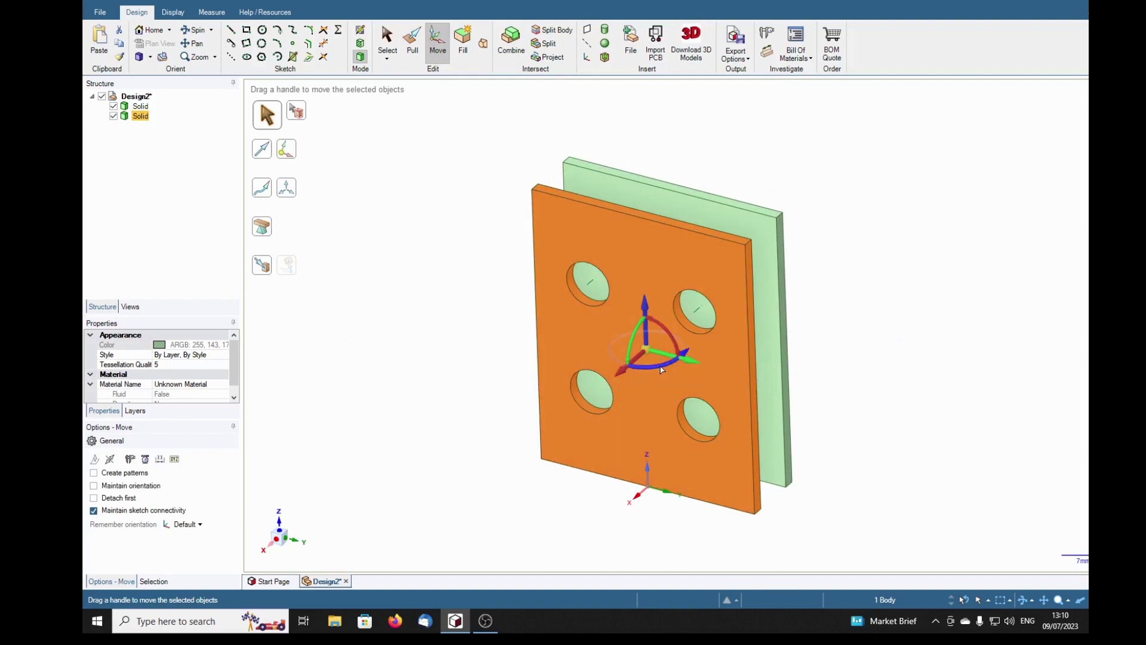
pyautogui.moveTo(675, 363); pyautogui.dragTo(668, 365)
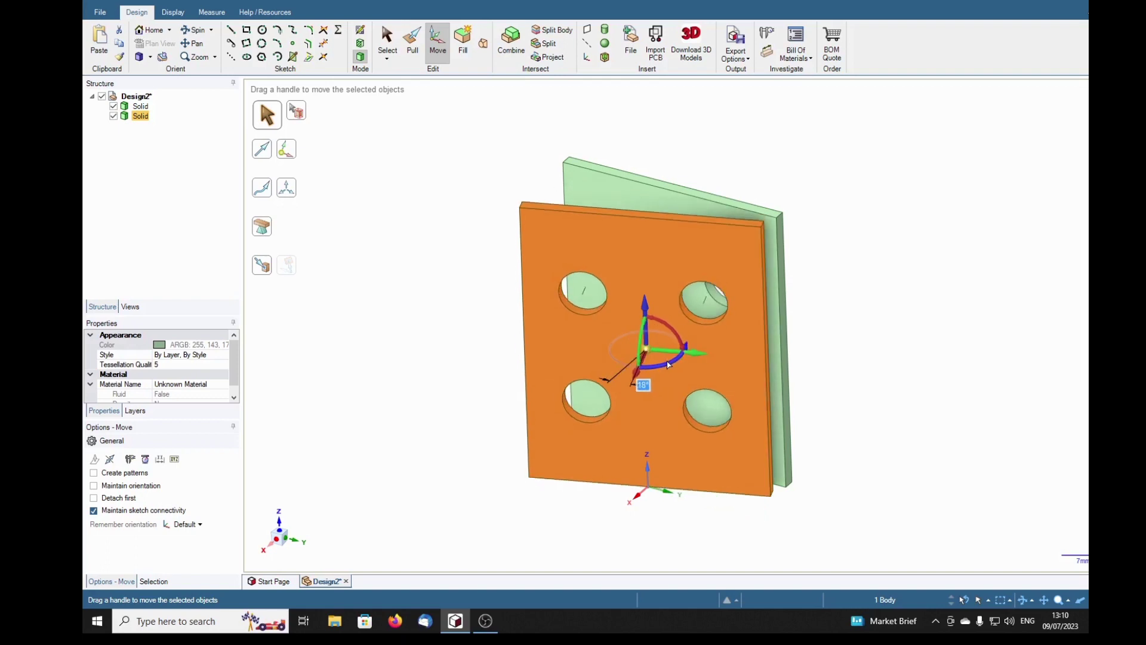
pyautogui.write('1')
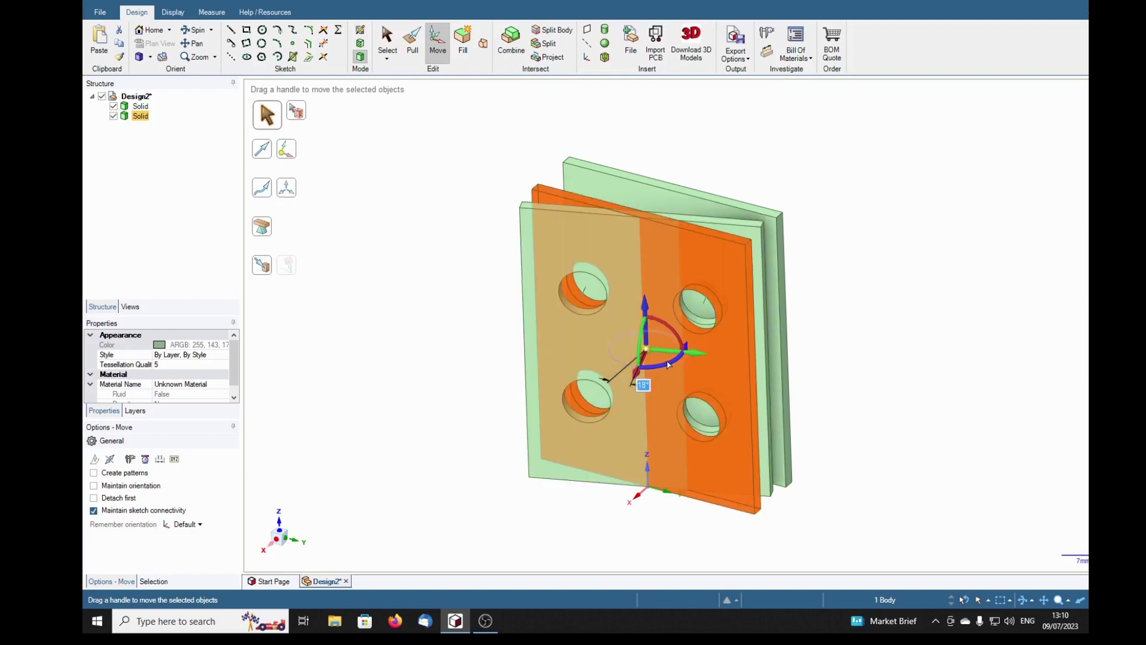
pyautogui.press('Return')
pyautogui.moveTo(891, 361); pyautogui.dragTo(889, 261, button='middle')
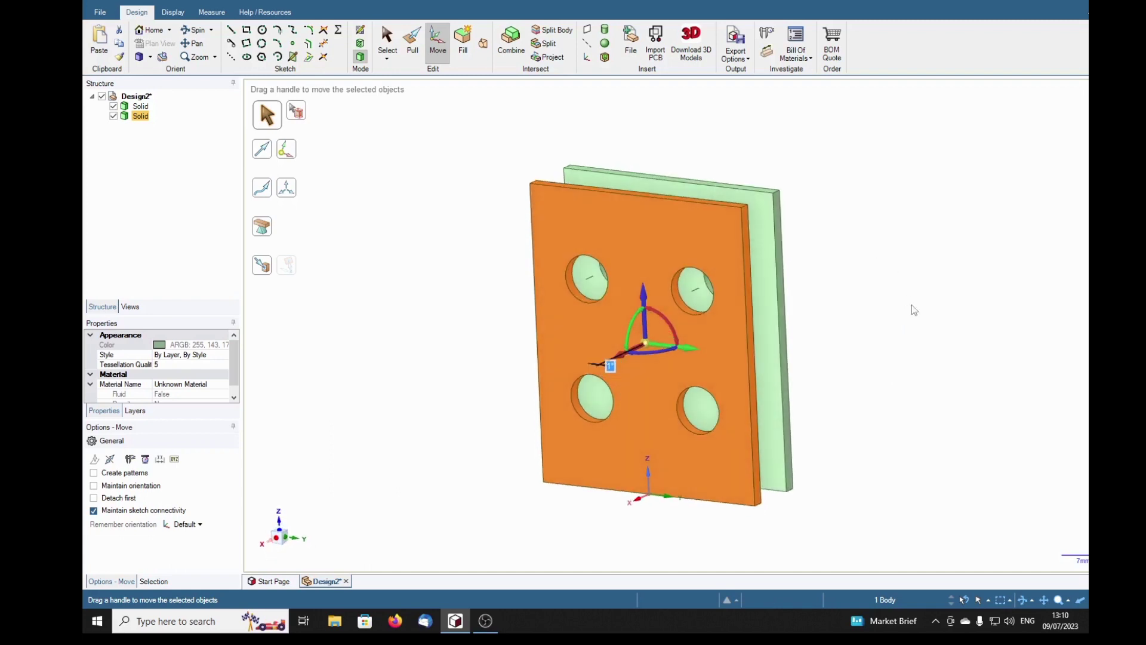
pyautogui.click(872, 375)
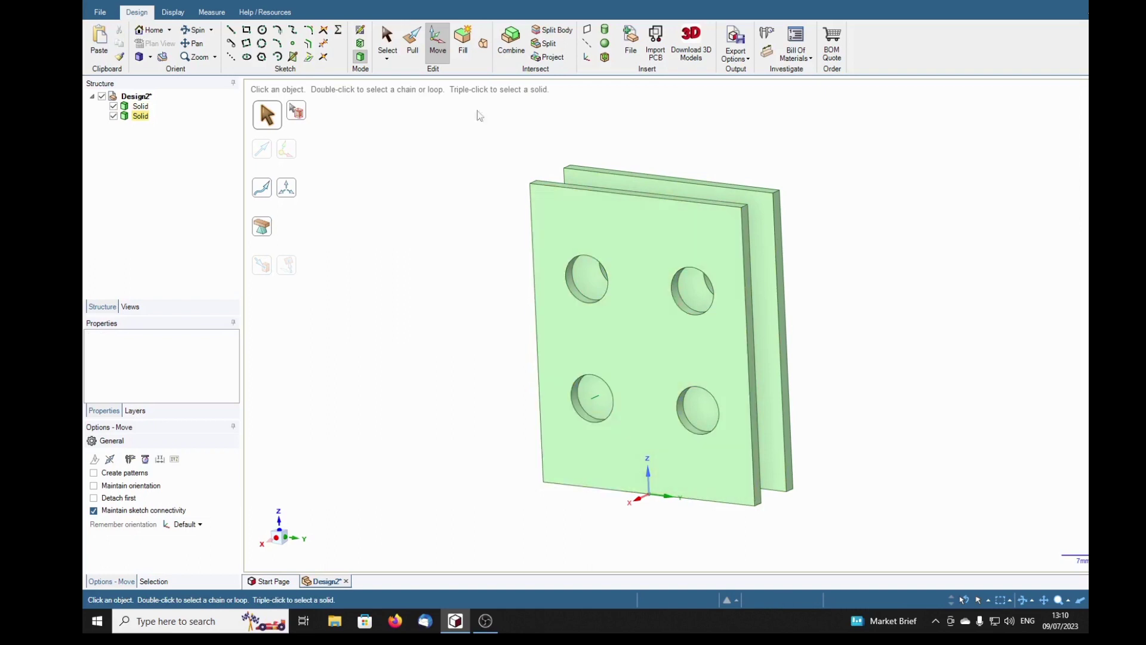
# Fill the rear circular edge of the front plate's lower-left hole to create a separate surface
pyautogui.click(387, 41)
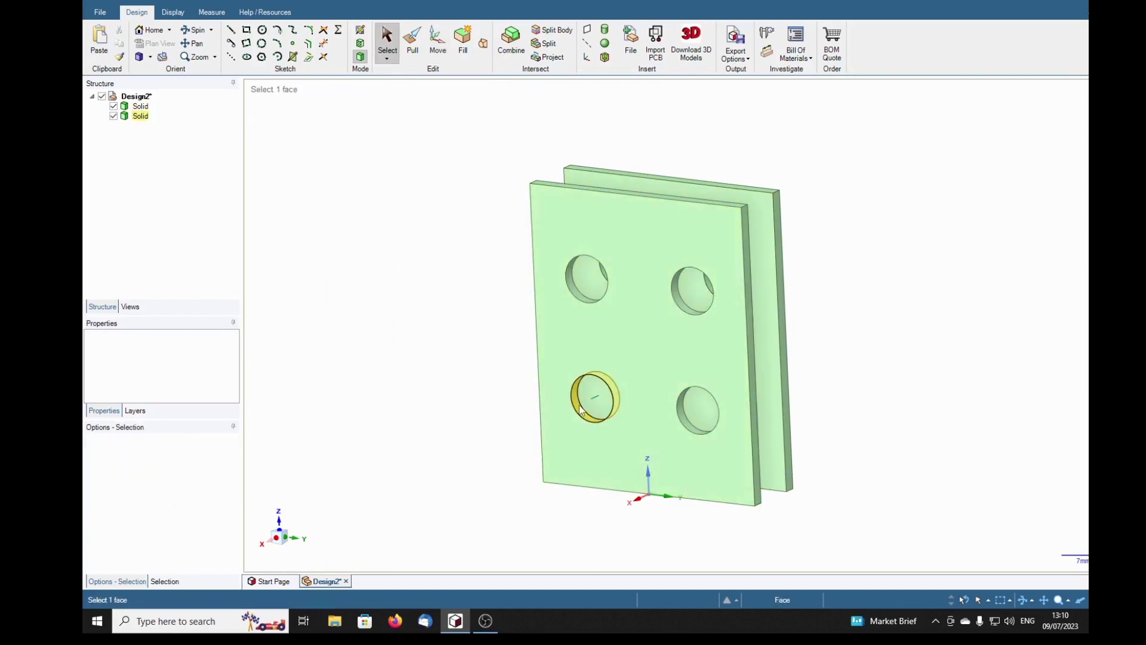
pyautogui.click(581, 410)
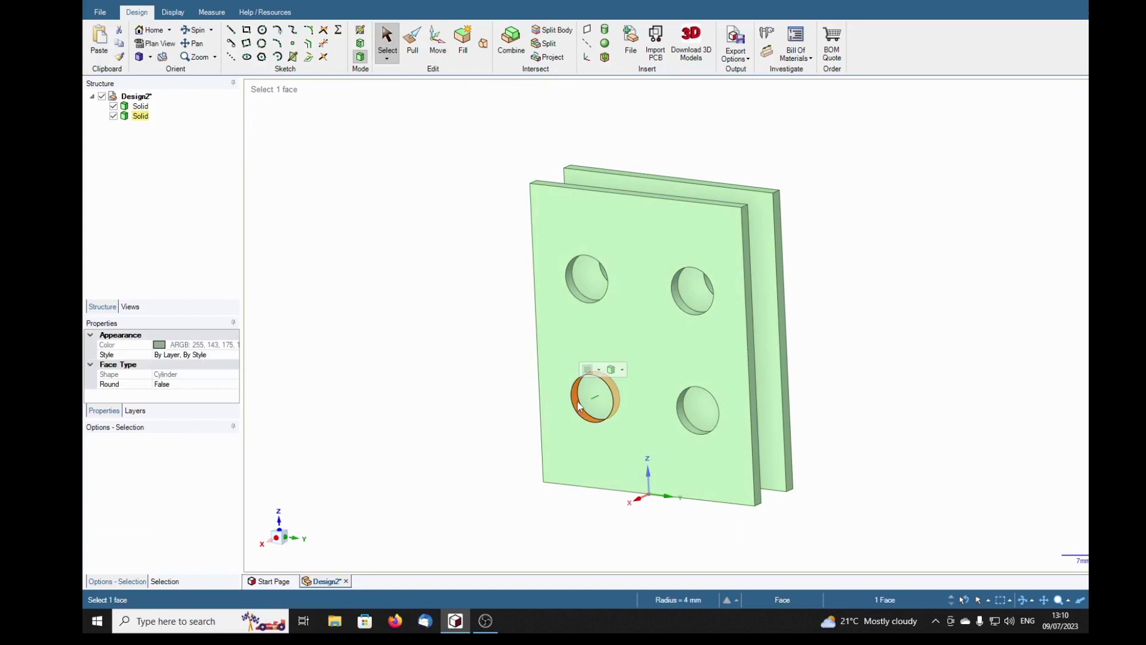
pyautogui.click(579, 400)
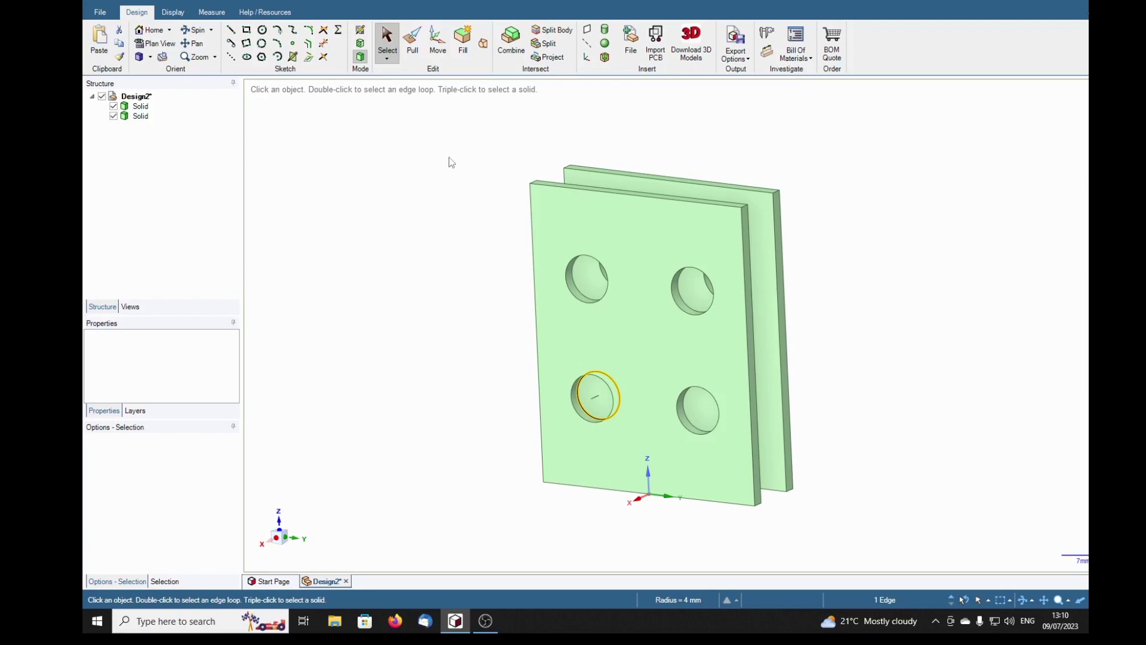
pyautogui.click(470, 42)
# Try to pull the filled lower-left surface toward the back plate without the Cut option, and undo the pull
pyautogui.click(143, 126)
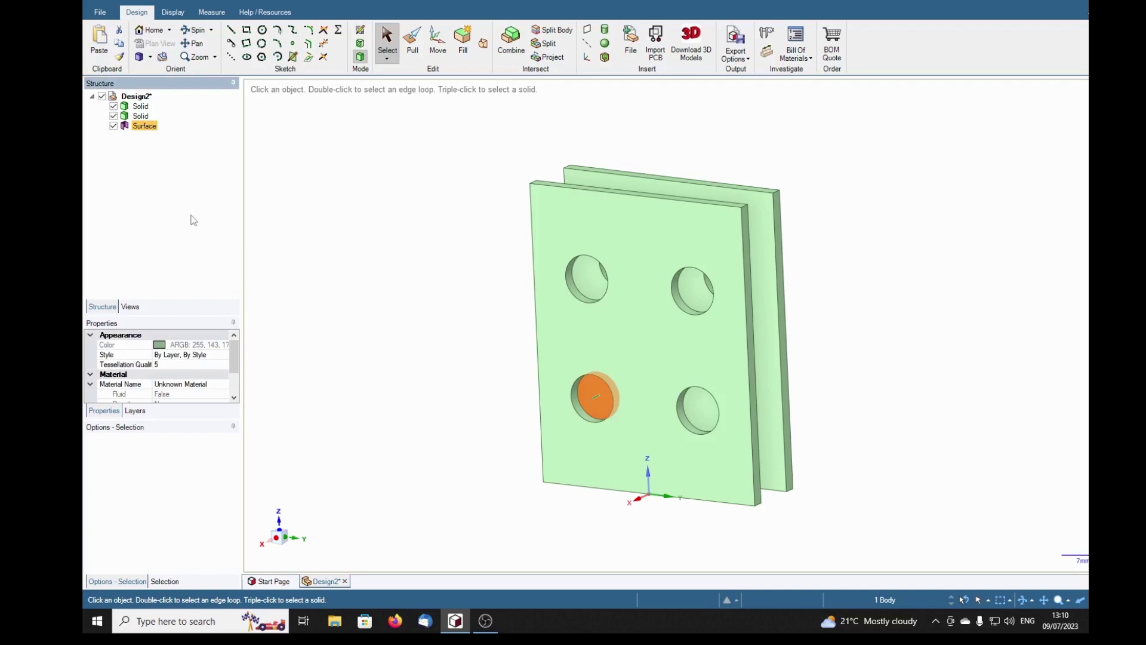
pyautogui.click(413, 52)
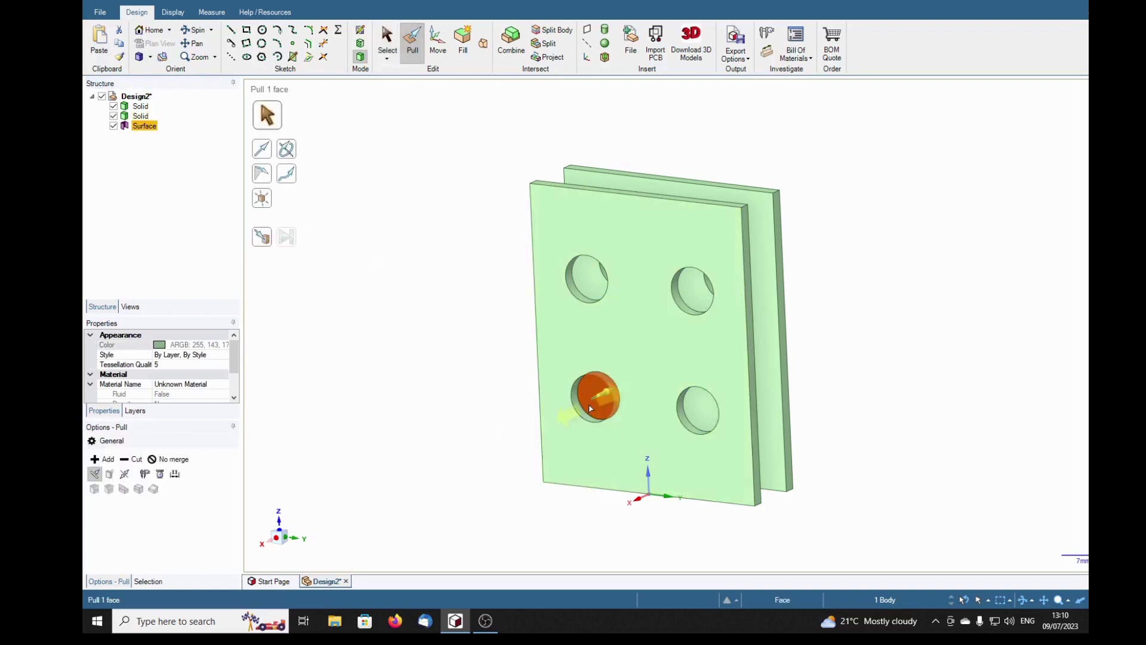
pyautogui.moveTo(591, 408); pyautogui.dragTo(798, 389)
pyautogui.moveTo(942, 407); pyautogui.dragTo(947, 353, button='middle')
pyautogui.moveTo(939, 411); pyautogui.dragTo(917, 391, button='middle')
pyautogui.hotkey('ctrl', 'z')
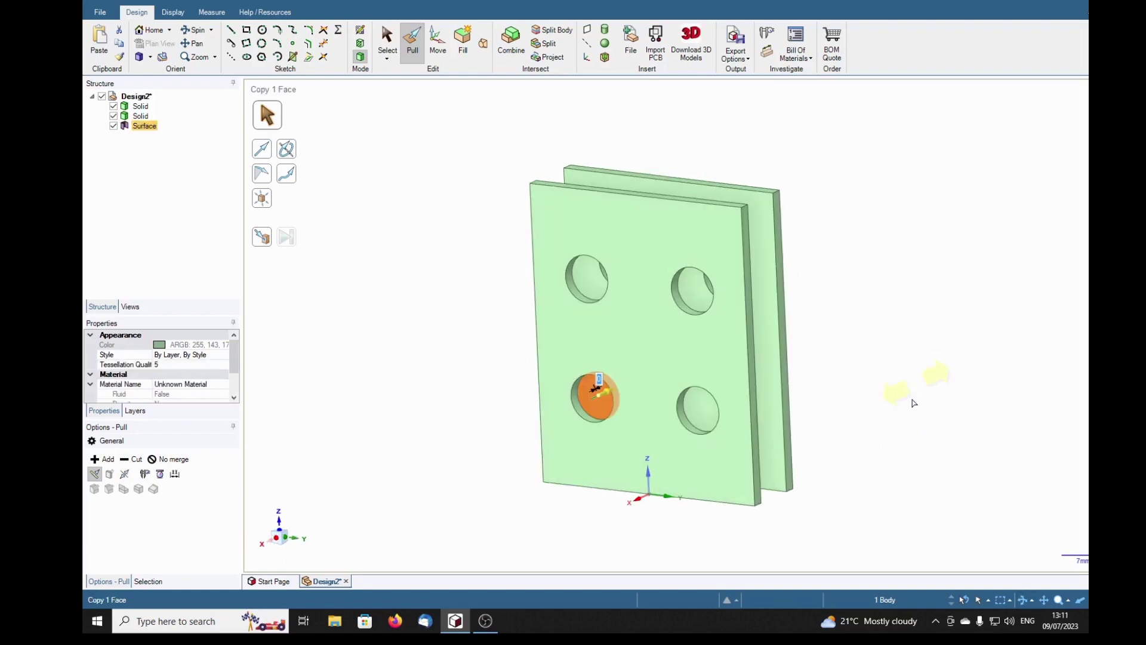
# Pull the filled circular surface through the back plate with the Cut option to make its lower-left hole
pyautogui.click(590, 407)
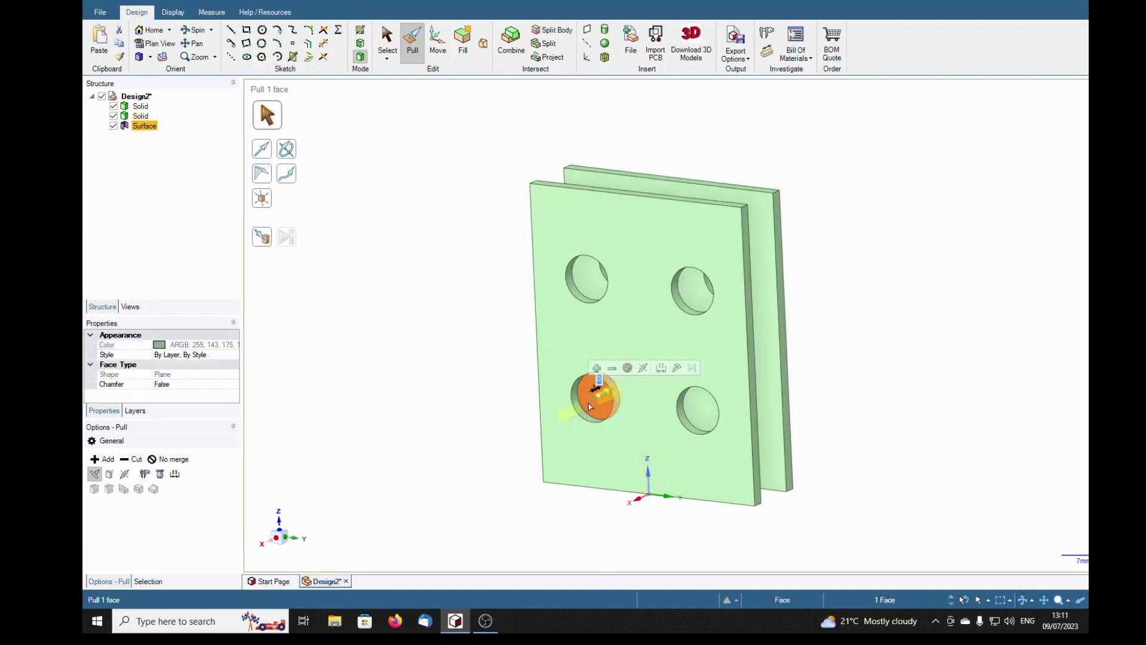
pyautogui.click(613, 369)
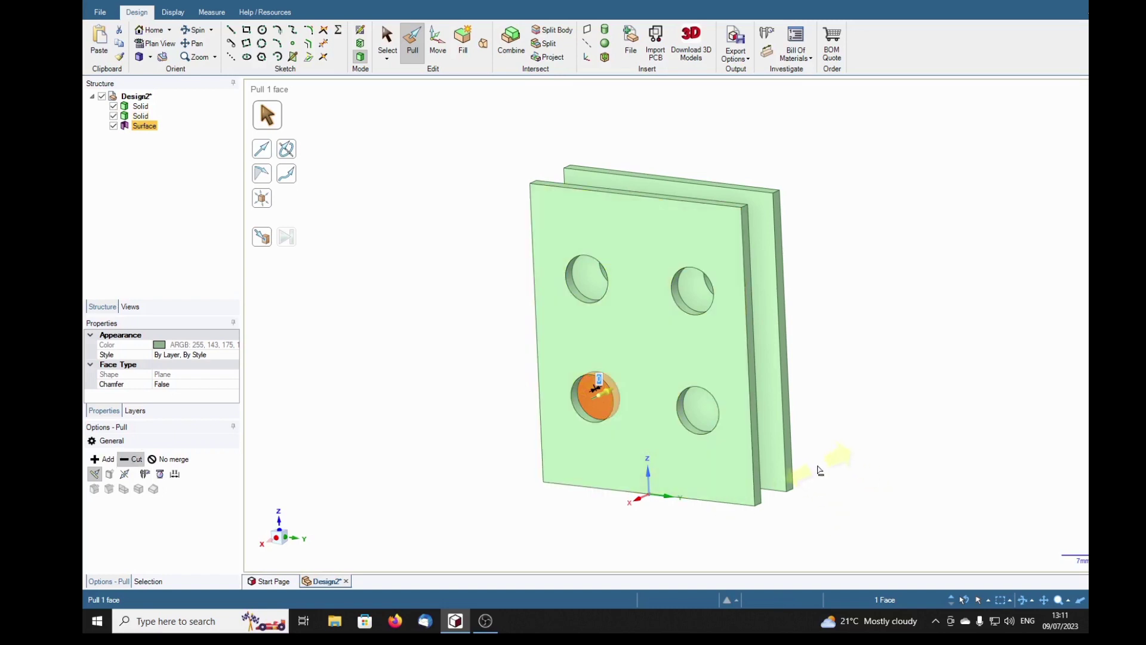
pyautogui.moveTo(820, 471); pyautogui.dragTo(934, 409)
pyautogui.moveTo(933, 409)
pyautogui.mouseDown(button='middle')
pyautogui.moveTo(840, 447)
pyautogui.moveTo(819, 402)
pyautogui.moveTo(944, 355)
pyautogui.moveTo(962, 392)
pyautogui.mouseUp(button='middle')
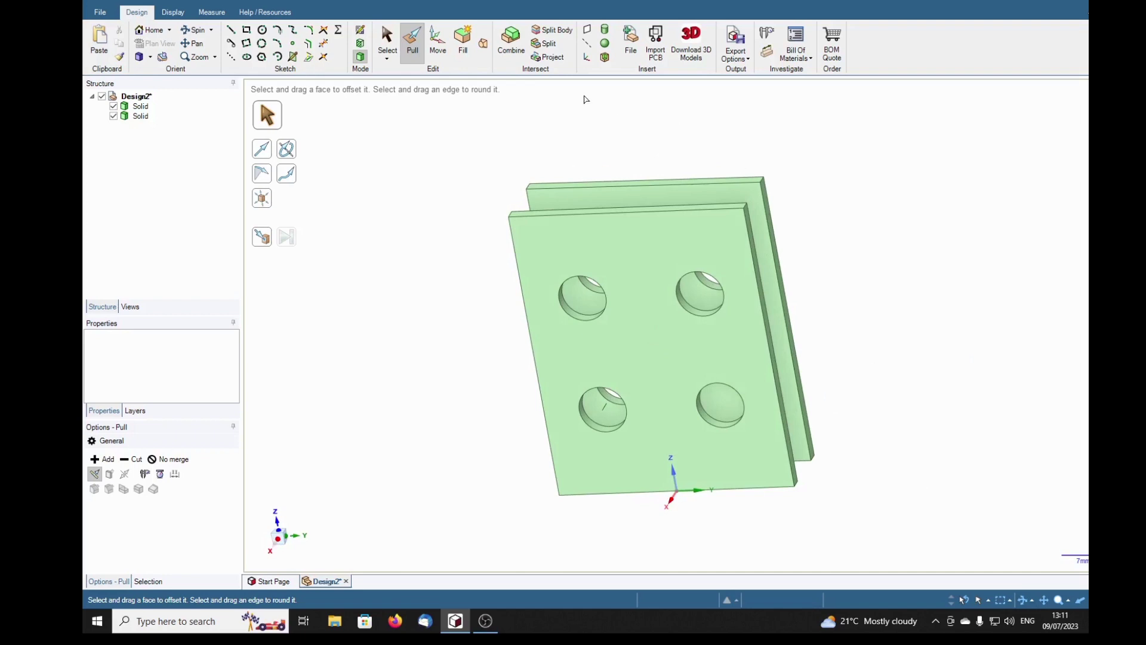
# Project the rear circular edge of the front plate's lower-right hole onto the back plate's face
pyautogui.click(717, 428)
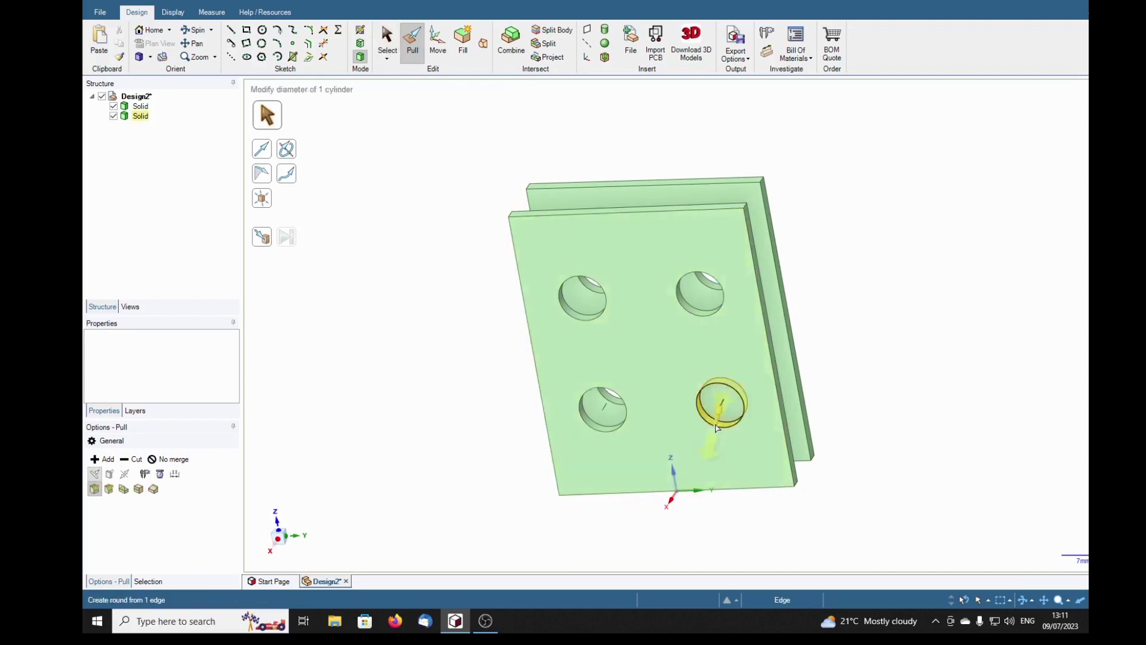
pyautogui.click(721, 423)
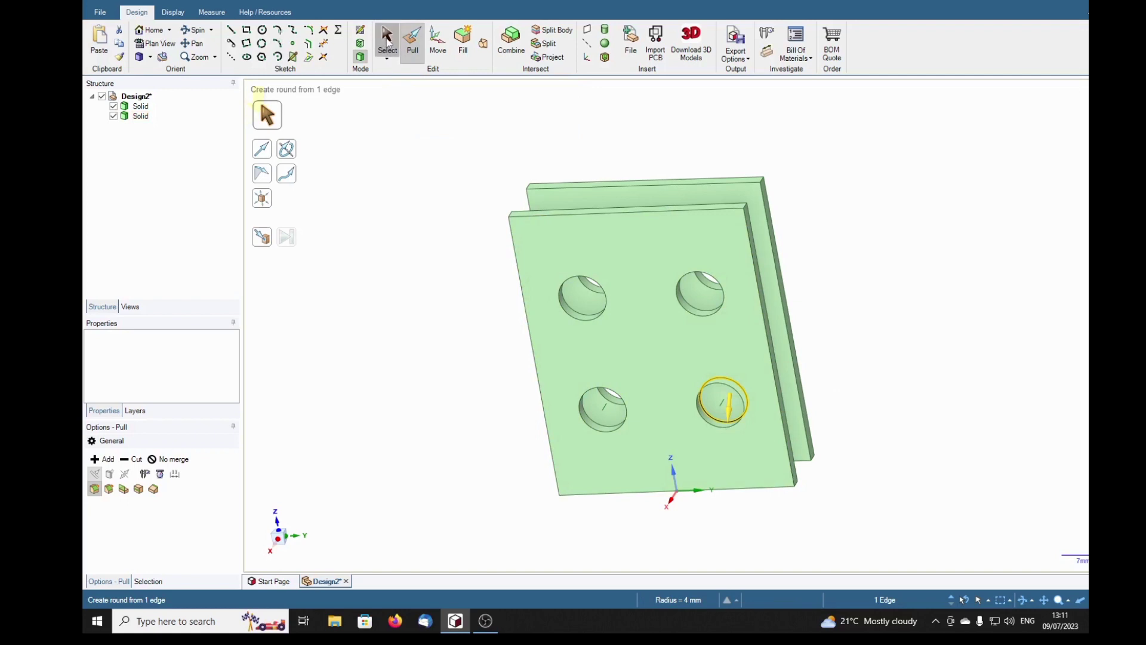
pyautogui.click(387, 40)
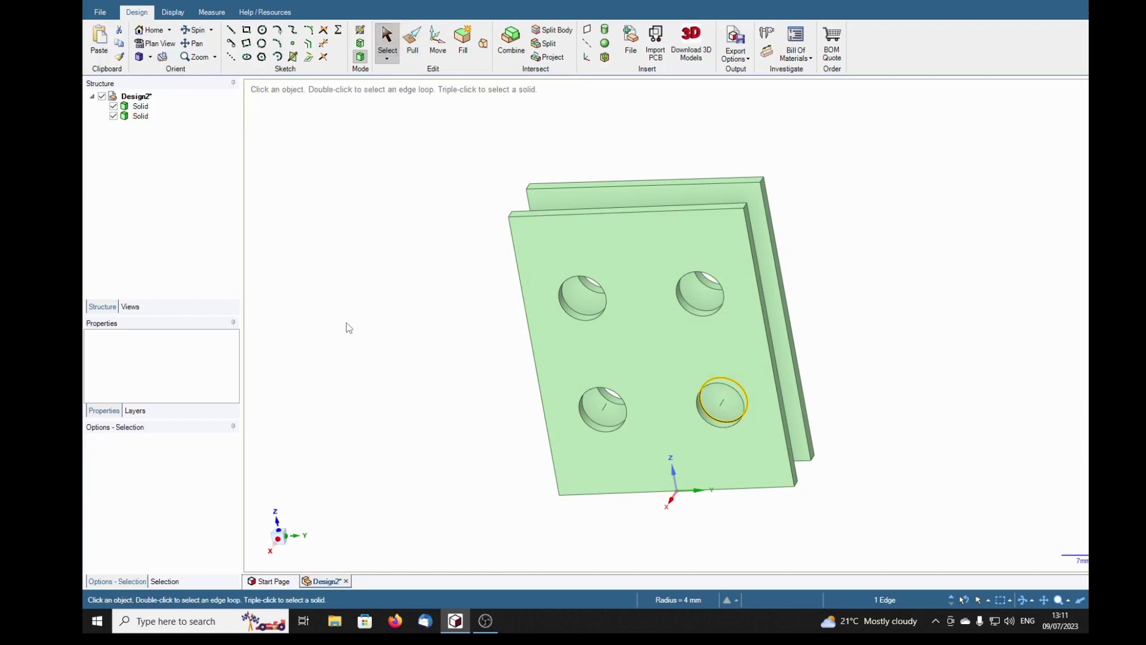
pyautogui.click(563, 58)
pyautogui.moveTo(1020, 349); pyautogui.dragTo(927, 320, button='middle')
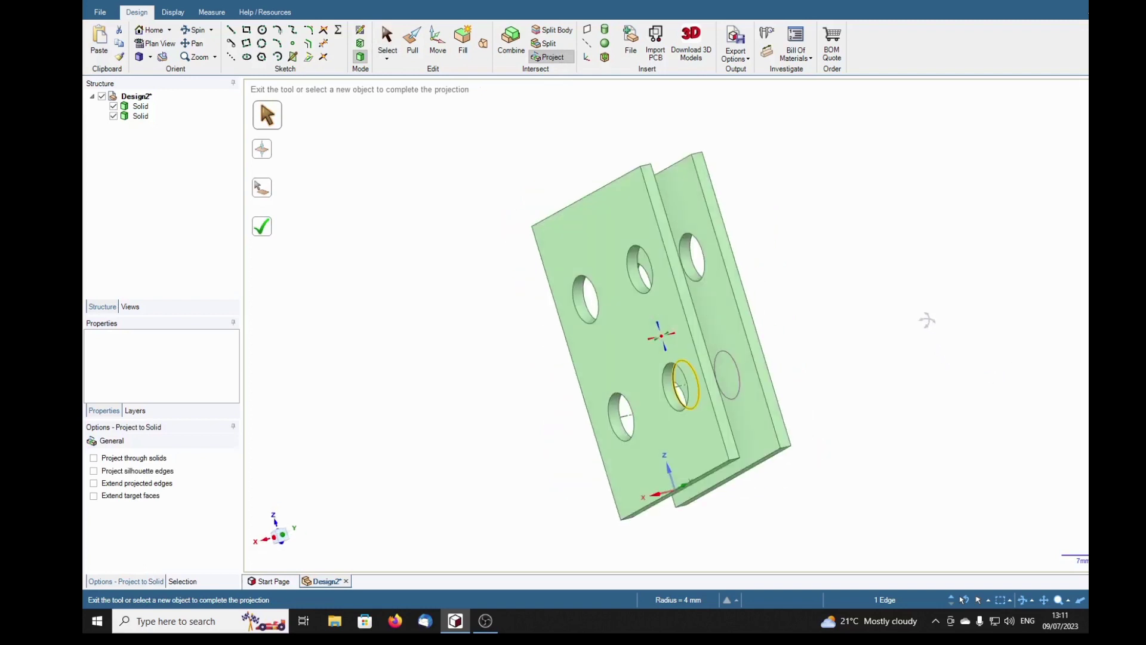
# Pull the projected circular face back through the back plate to cut its lower-right hole
pyautogui.click(413, 43)
pyautogui.click(727, 379)
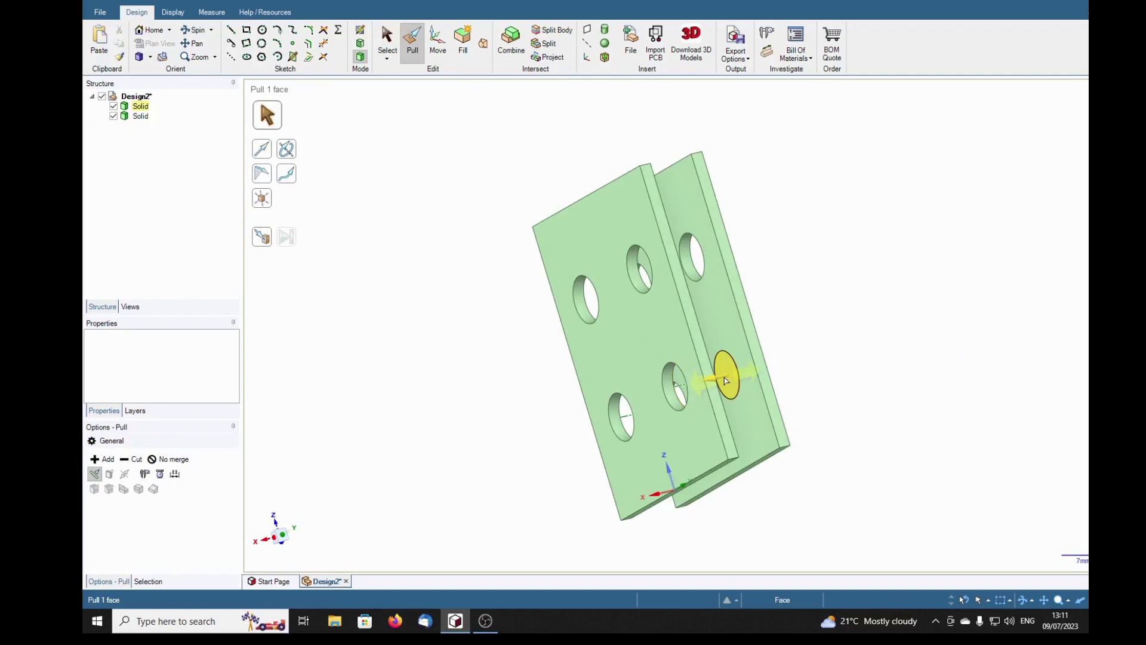
pyautogui.moveTo(727, 385); pyautogui.dragTo(849, 378)
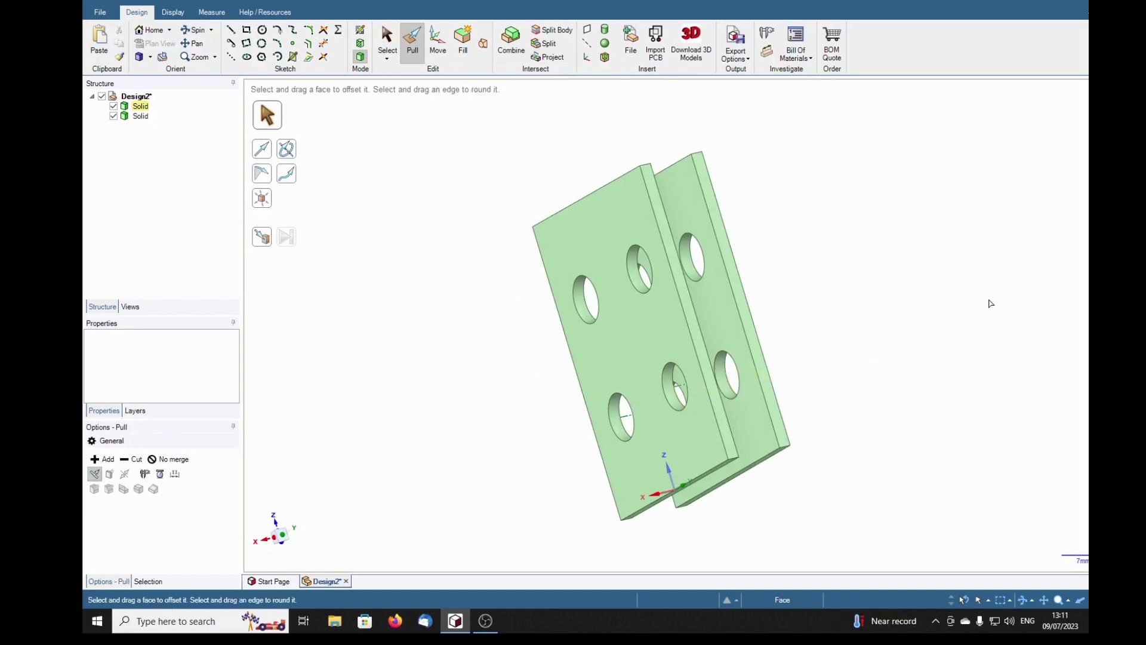
pyautogui.moveTo(873, 228); pyautogui.dragTo(940, 235, button='middle')
# Hide the front plate and view the back plate's four holes straight on along the X axis
pyautogui.click(635, 433)
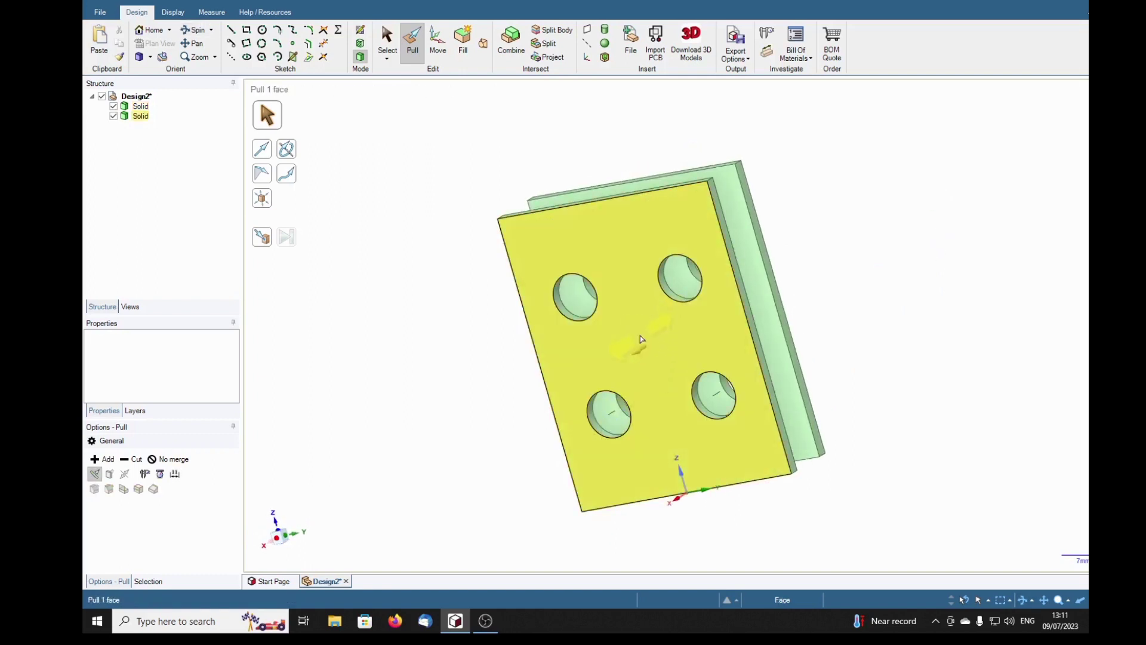
pyautogui.press('Escape')
pyautogui.click(114, 116)
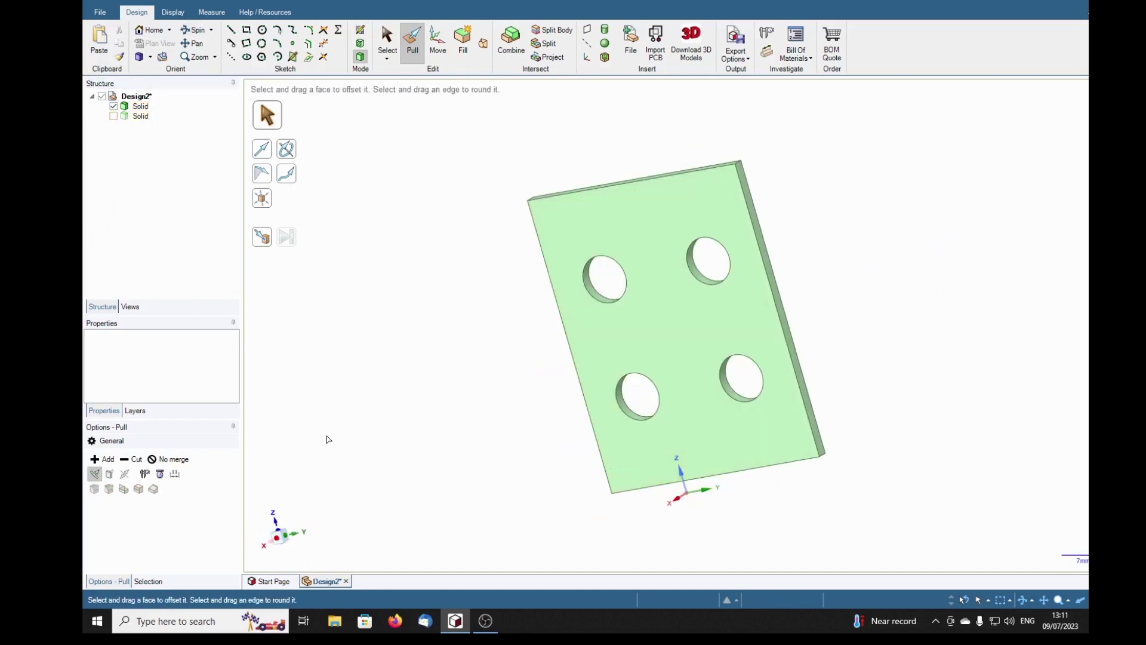
pyautogui.moveTo(330, 328); pyautogui.dragTo(304, 430, button='middle')
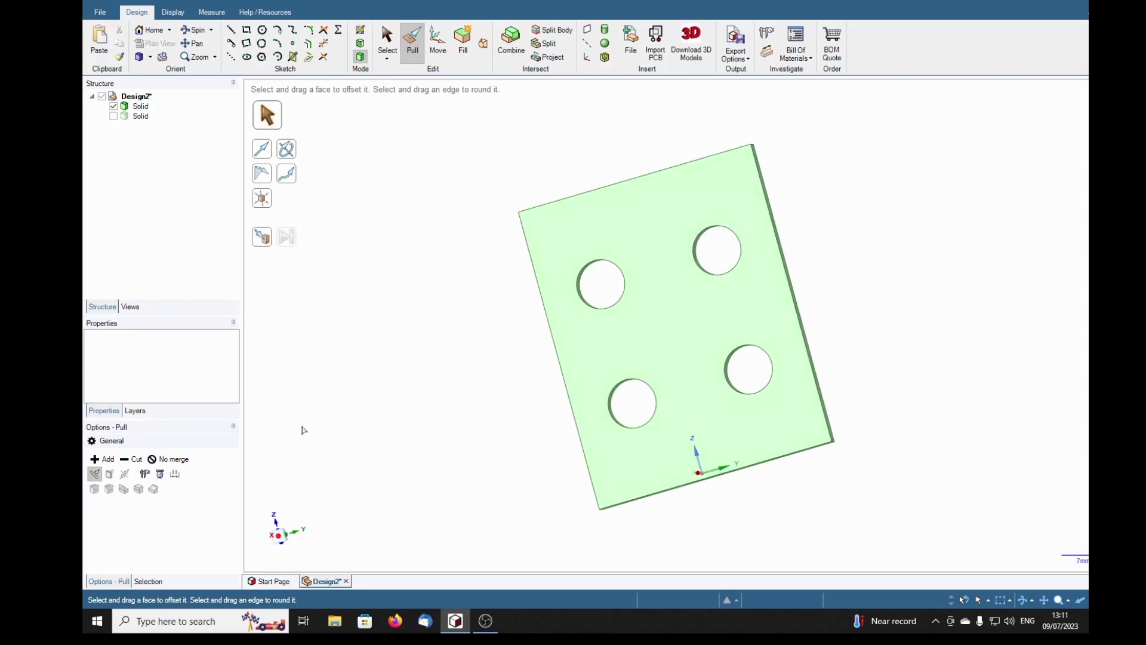
pyautogui.click(279, 541)
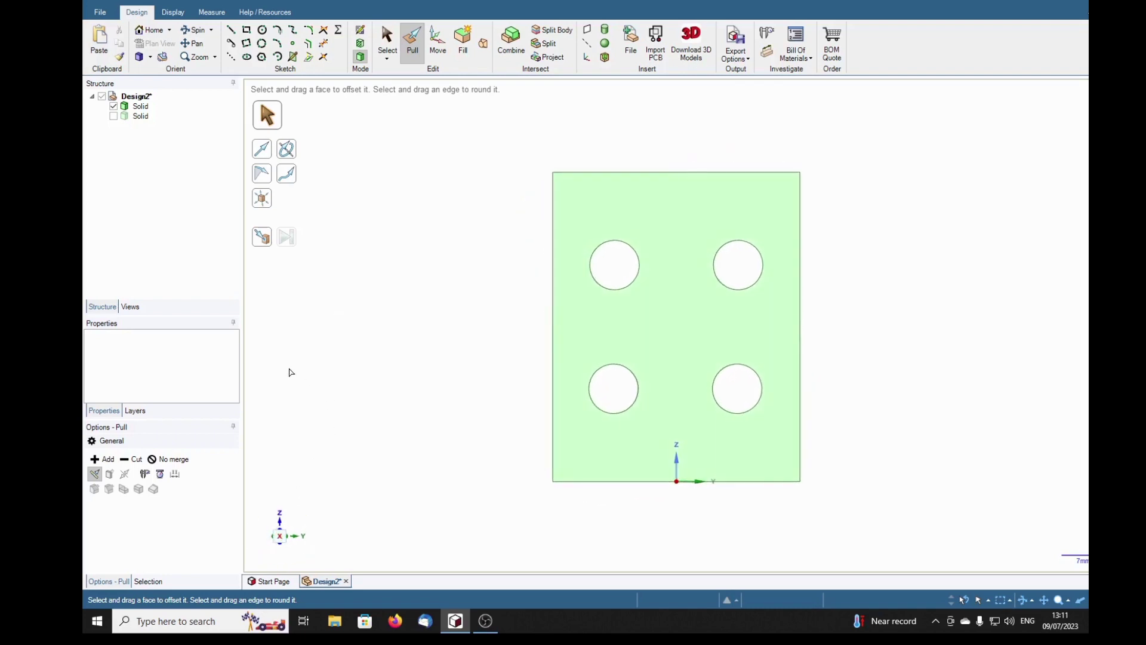